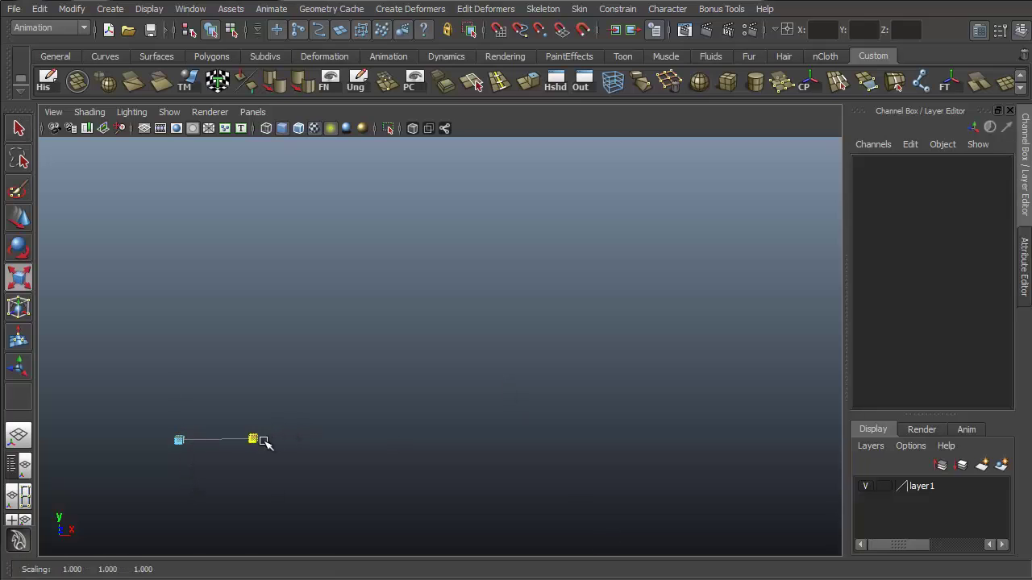
Step: Stretch the Toolbelt lettering along X to about 14.5 and rotate the selected lettering about Z to about -101 degrees
left_click_drag(264, 442, 703, 422)
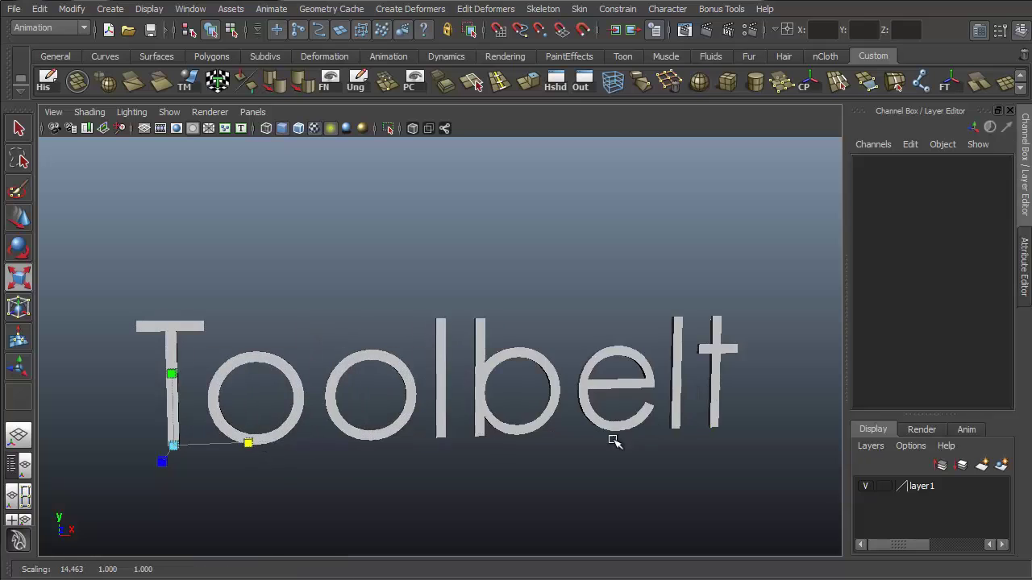
left_click_drag(612, 441, 495, 412, "alt")
key("e")
middle_click_drag(495, 412, 579, 326, "alt")
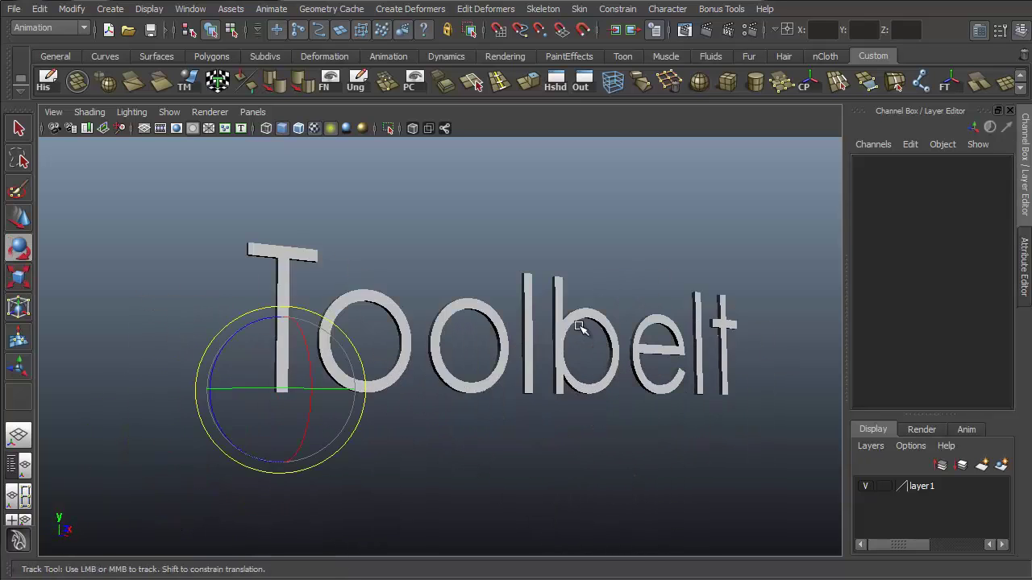
left_click_drag(576, 373, 383, 392, "alt")
left_click_drag(216, 418, 529, 287)
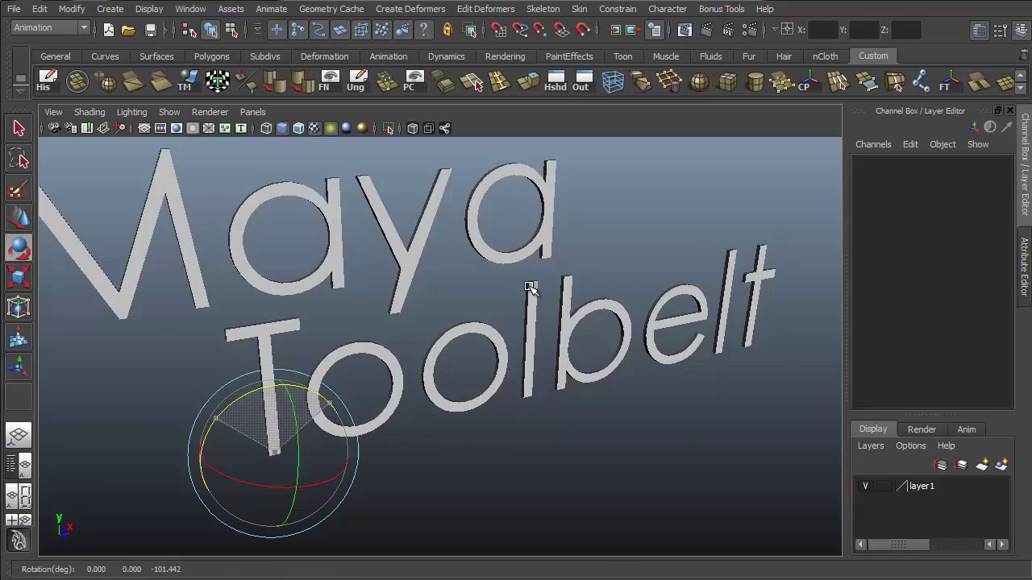
Step: Move the pivot from the T of Toolbelt to the top of the M in Maya, and raise the word "the" above it
right_click_drag(529, 287, 350, 318, "alt")
left_click_drag(349, 317, 352, 304, "alt")
key("w")
middle_click_drag(442, 279, 427, 330, "alt")
key("Insert")
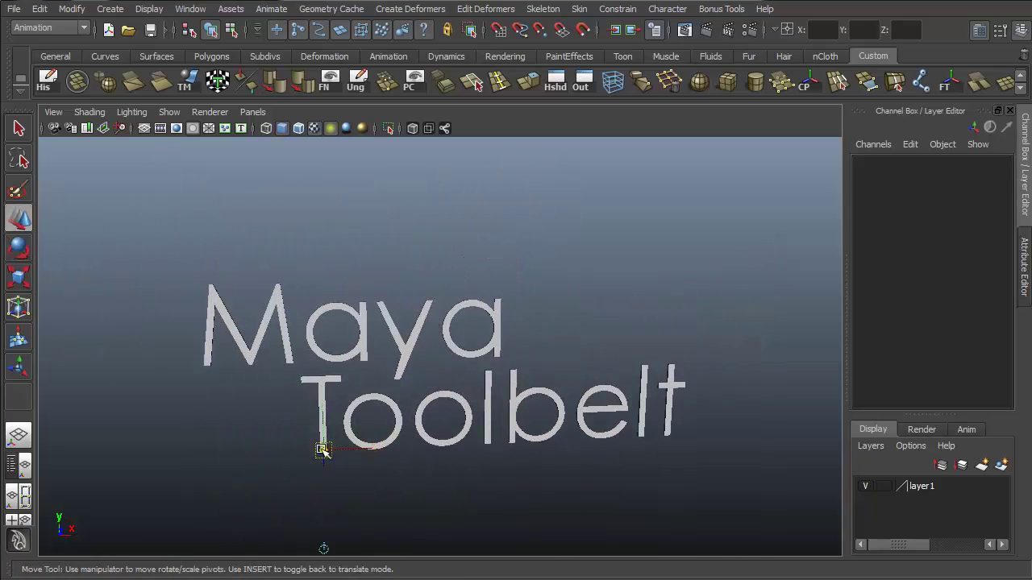
left_click_drag(323, 449, 242, 302)
key("Insert")
left_click_drag(244, 249, 240, 138)
key("q")
left_click_drag(564, 355, 613, 373, "alt")
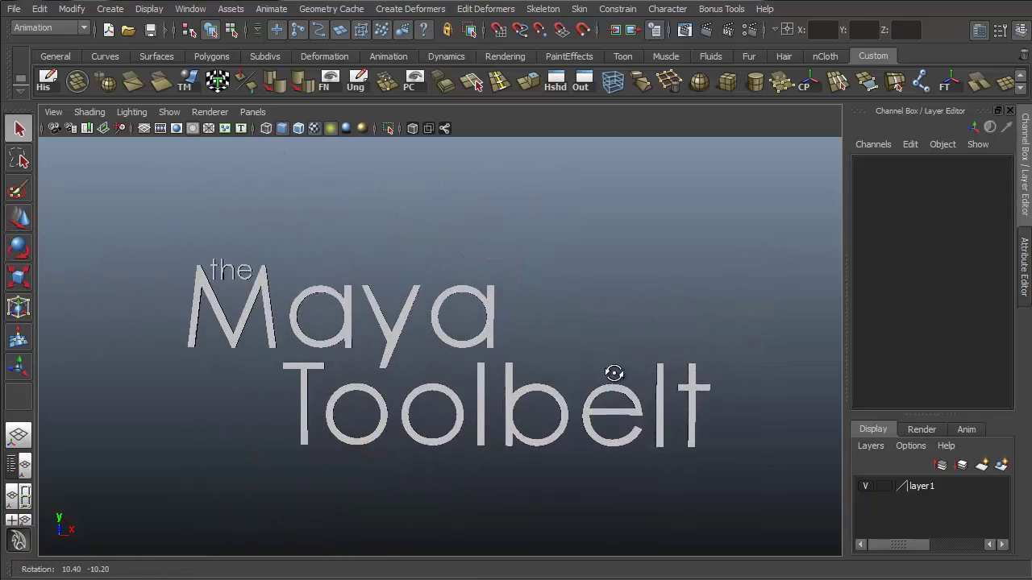
right_click_drag(613, 373, 675, 347, "alt")
left_click_drag(675, 347, 682, 304, "alt")
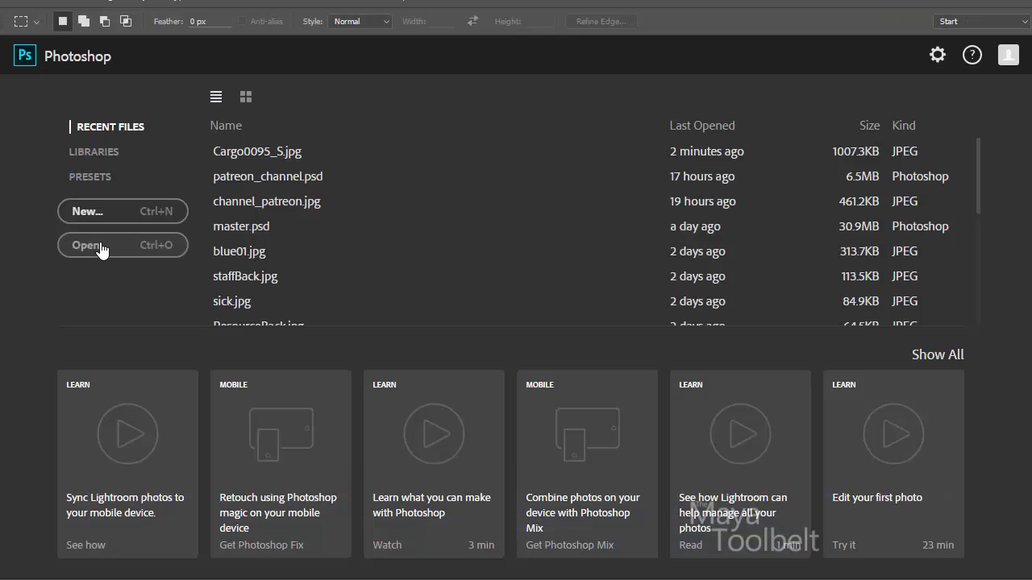
Step: Switch to Photoshop, open the brick texture BrickSmallBrown0270_1_S.jpg and collapse the Actions display for a clear look at it
left_click(101, 247)
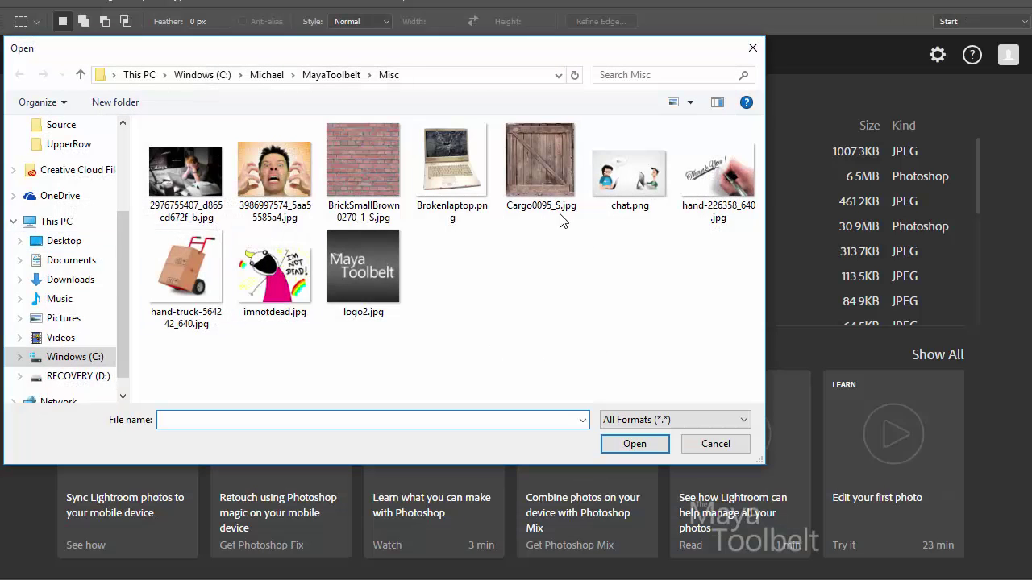
double_click(375, 174)
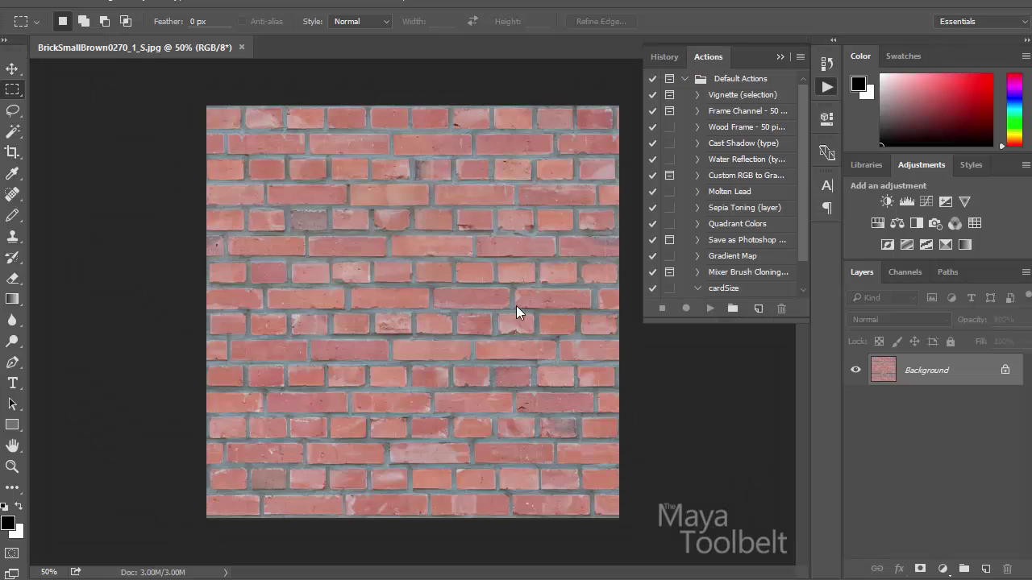
left_click(779, 56)
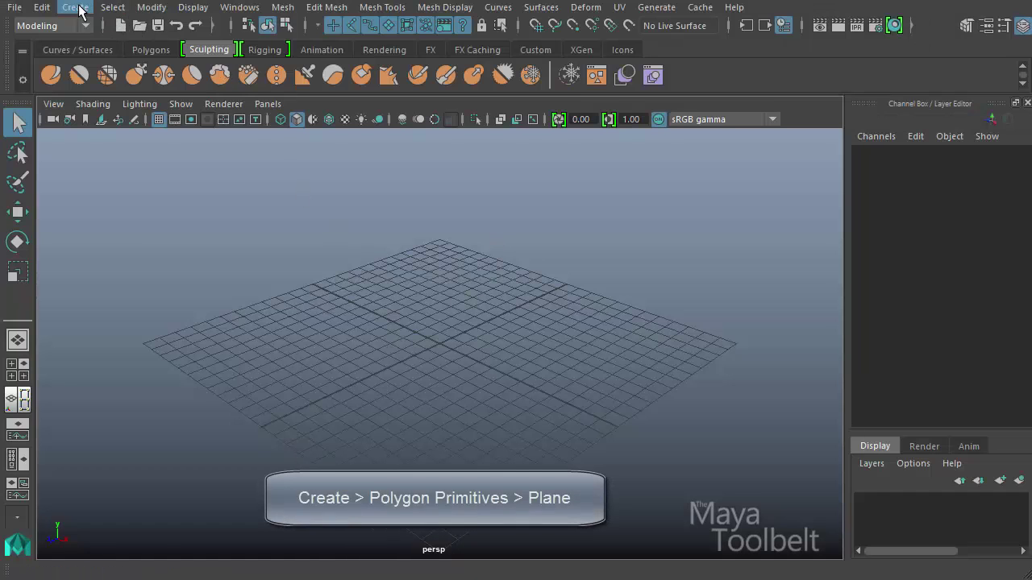
Step: Switch to Maya, create a polygon plane and scale it uniformly to about 23.5
left_click(81, 11)
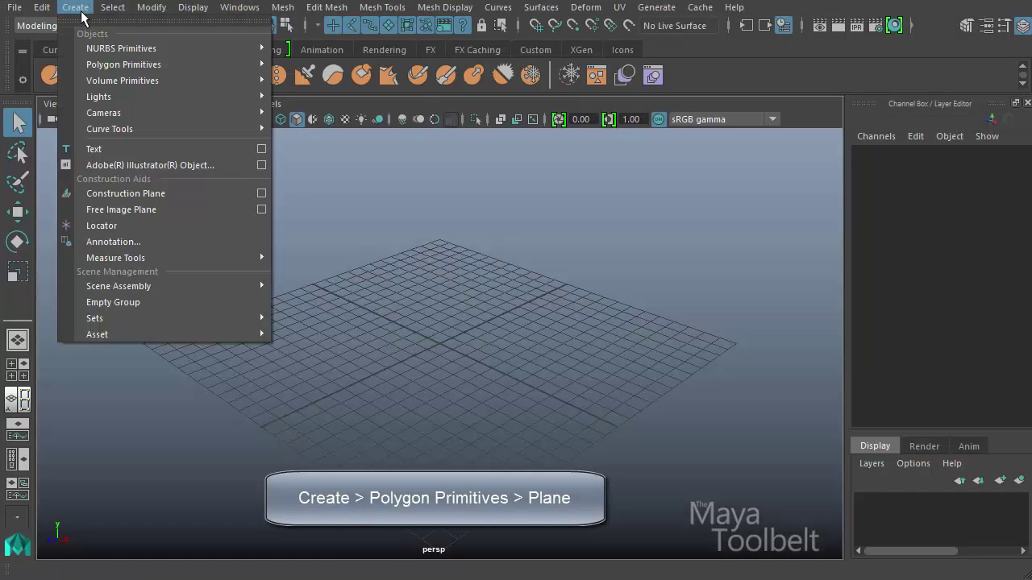
mouse_move(237, 64)
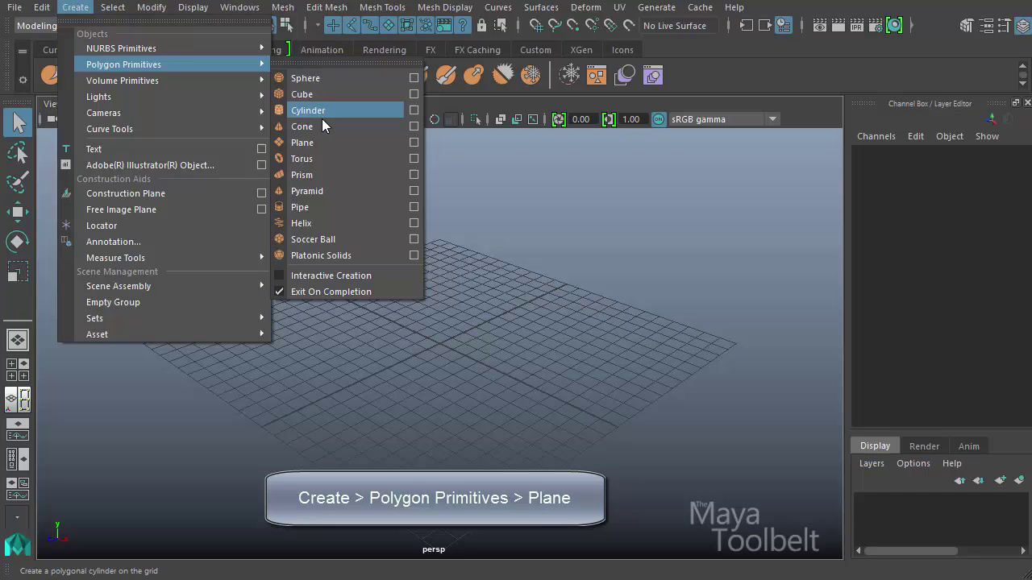
left_click(314, 142)
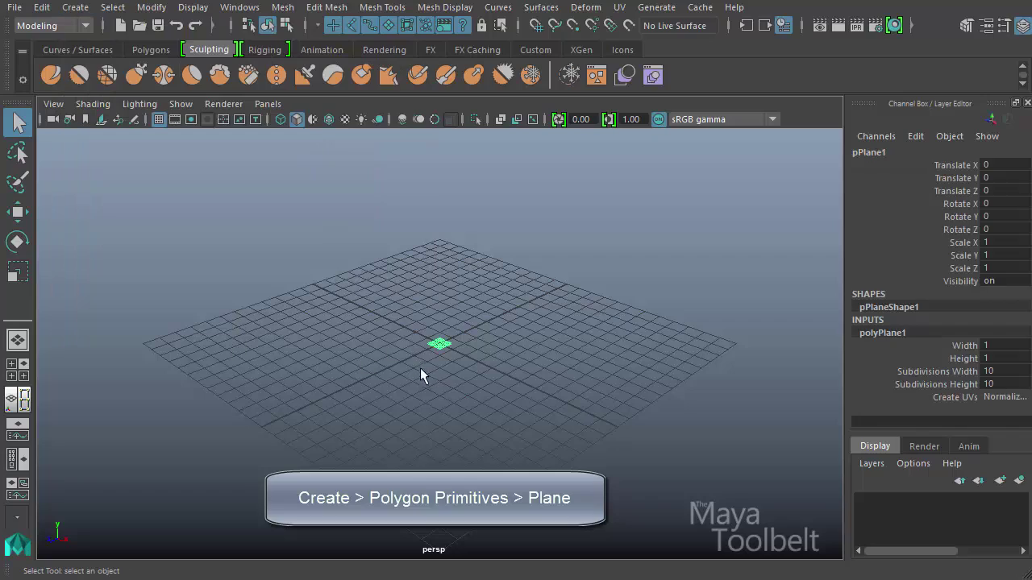
left_click_drag(420, 367, 416, 403, "alt")
key("r")
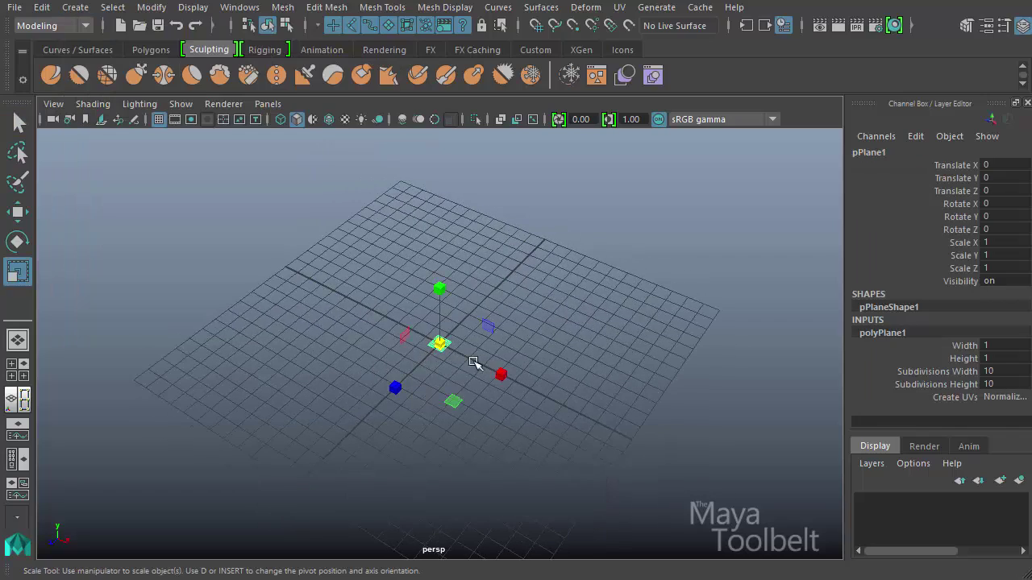
left_click_drag(440, 345, 561, 376)
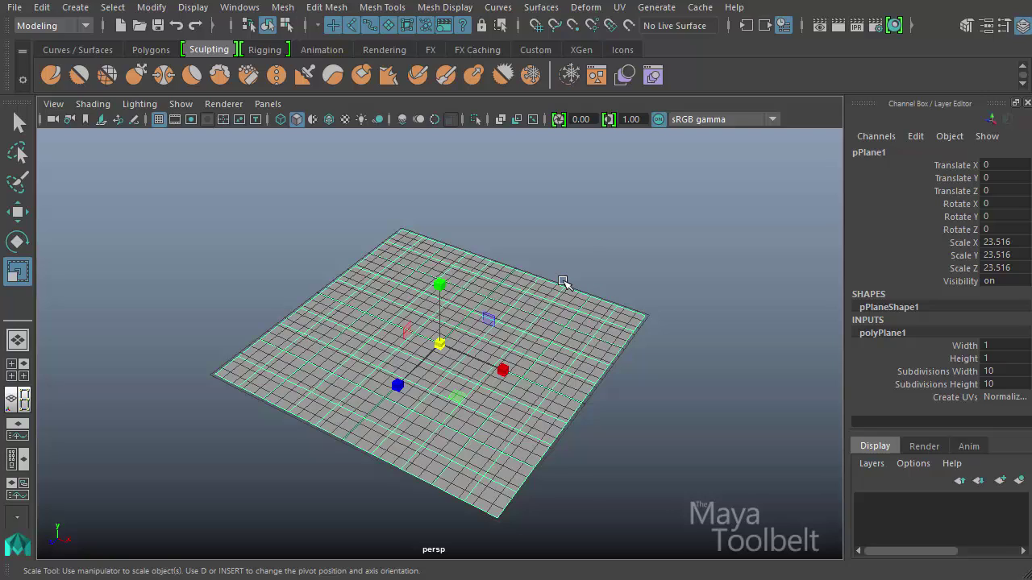
Step: Rotate the plane upright by setting its Z rotation to 90 degrees
left_click_drag(605, 234, 595, 262, "alt")
key("e")
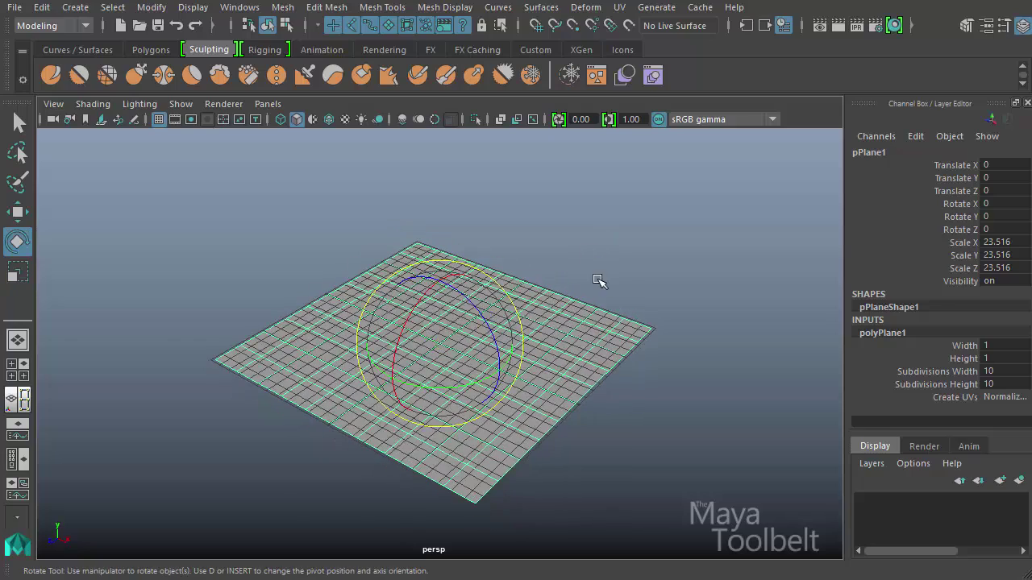
left_click_drag(454, 287, 575, 417)
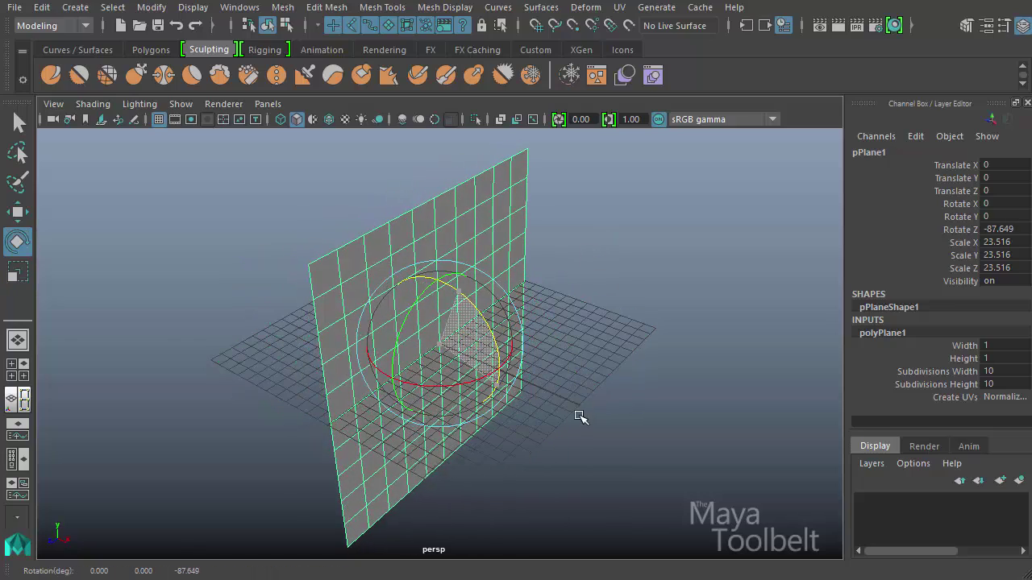
left_click(1007, 230)
type("90")
key("Return")
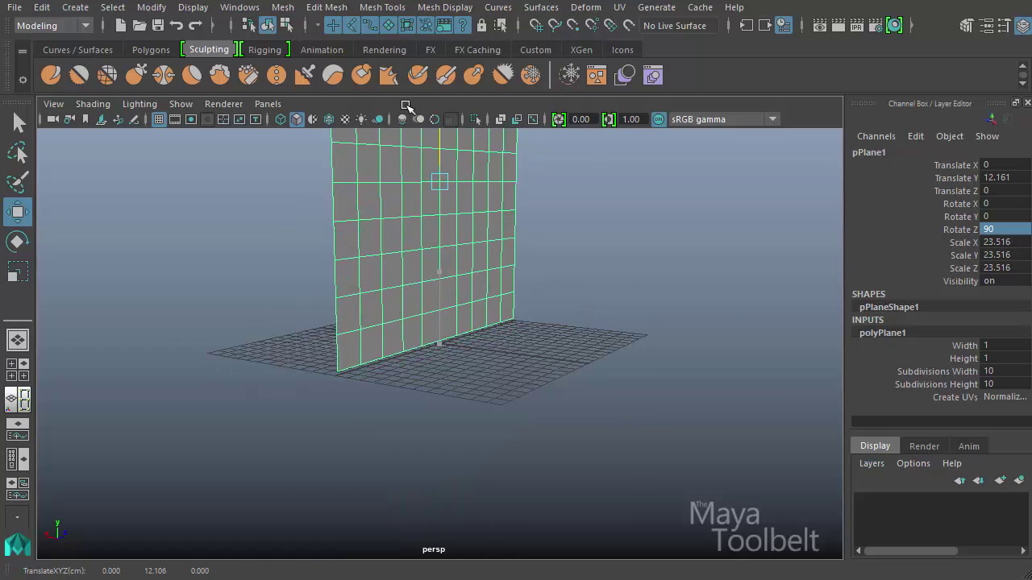
Step: Raise the upright plane to a Y translation of about 11.9 so its lower edge rests on the grid
left_click_drag(406, 105, 405, 104)
middle_click_drag(522, 260, 520, 318, "alt")
left_click_drag(520, 314, 500, 284, "alt")
Step: Reduce the plane's width and height subdivisions together until it is a single face, and deselect it
left_click_drag(967, 372, 970, 386)
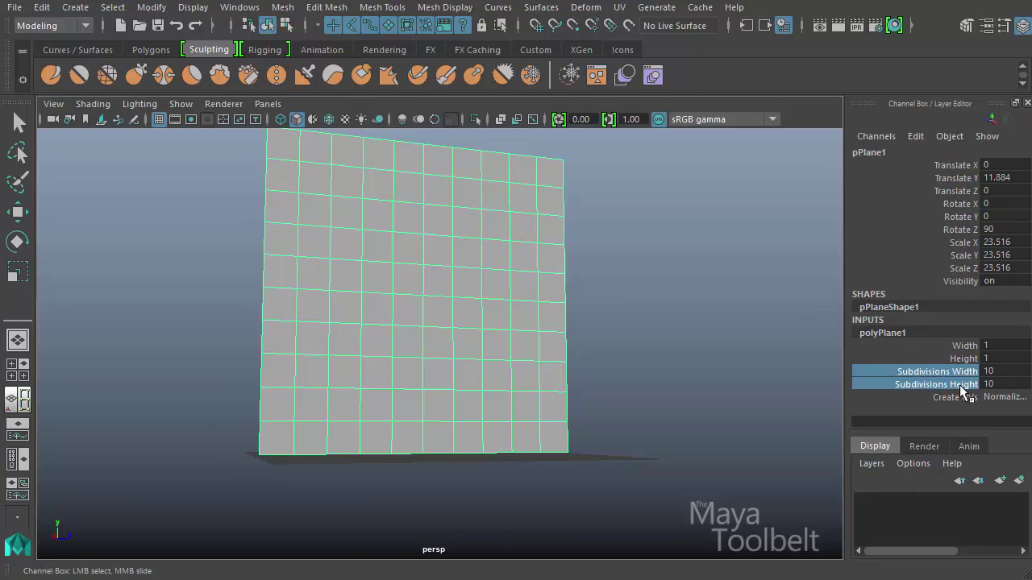
middle_click_drag(798, 316, 403, 295)
left_click_drag(642, 319, 682, 325, "alt")
left_click(646, 289)
key("w")
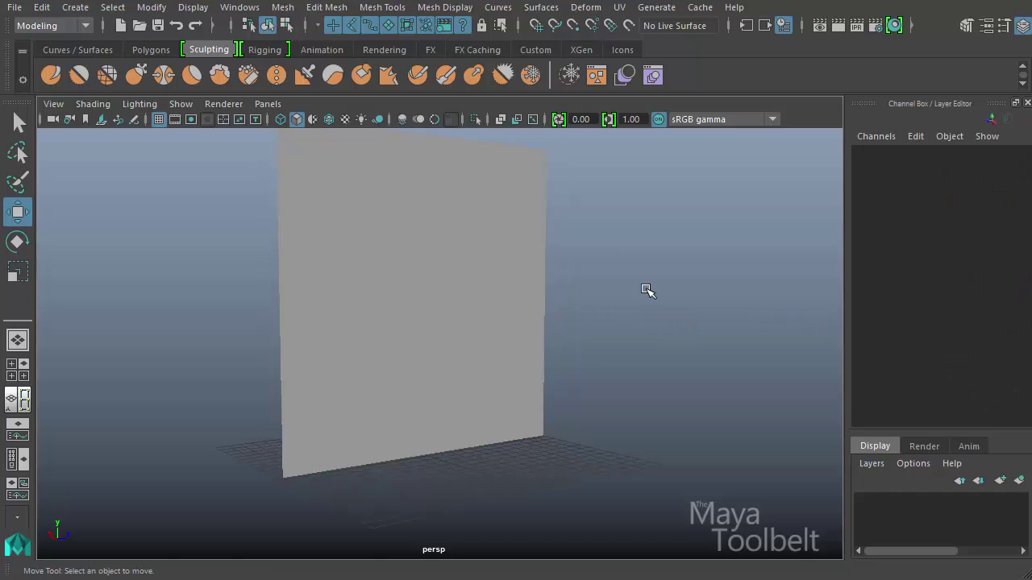
Step: Select the plane and assign a new Lambert material to it
mouse_move(647, 288)
left_mouse_down("alt")
mouse_move(627, 317)
mouse_move(507, 302)
mouse_move(619, 408)
mouse_move(573, 311)
mouse_move(656, 317)
mouse_move(656, 304)
left_mouse_up("alt")
left_click(506, 310)
left_click_drag(661, 357, 604, 341, "alt")
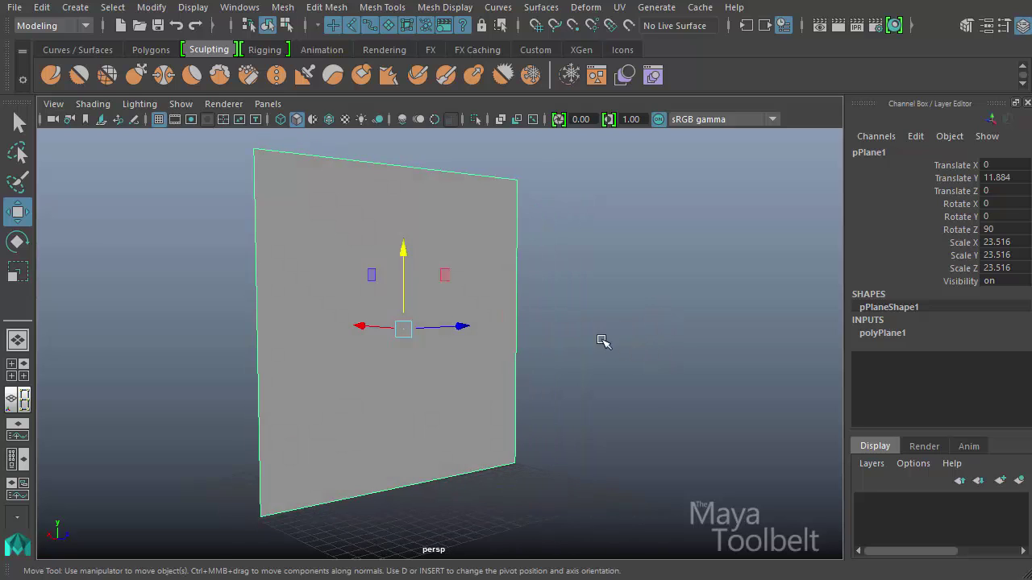
right_click_drag(438, 135, 463, 532)
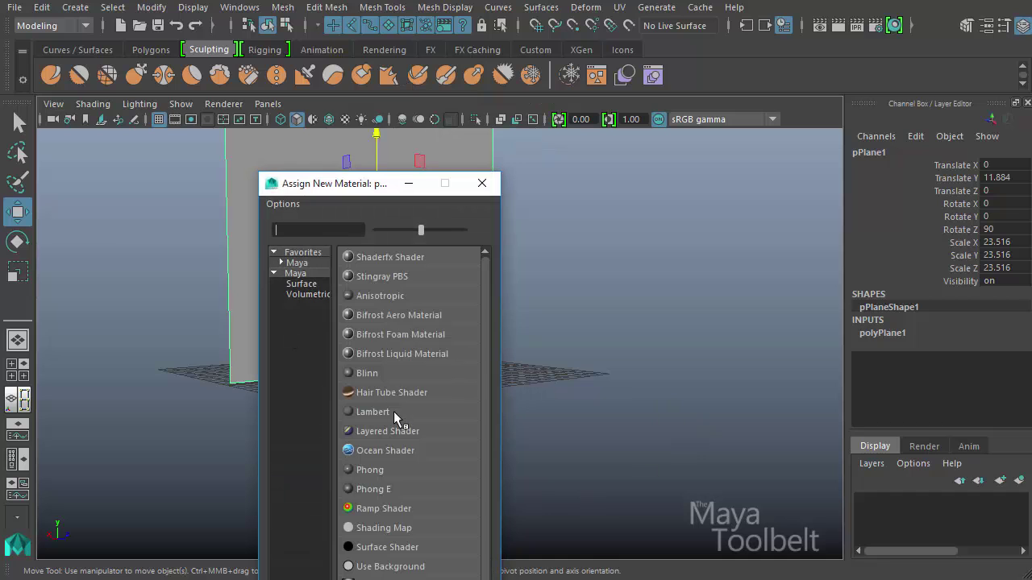
left_click(375, 413)
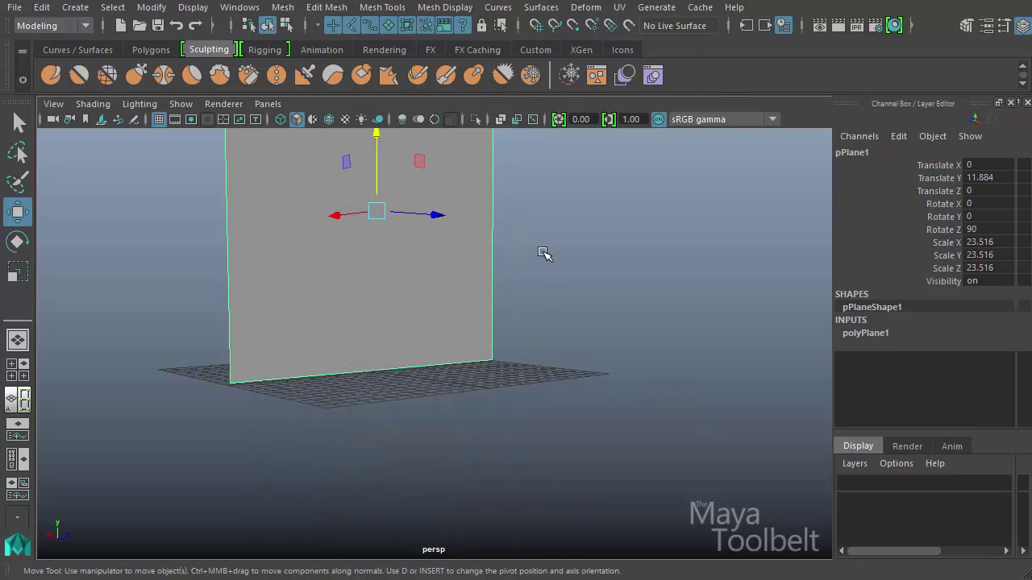
Step: Examine the plane with its new Lambert material and look through the material's attributes, including Common Material Attributes and the sections below
left_click_drag(557, 228, 544, 337, "alt")
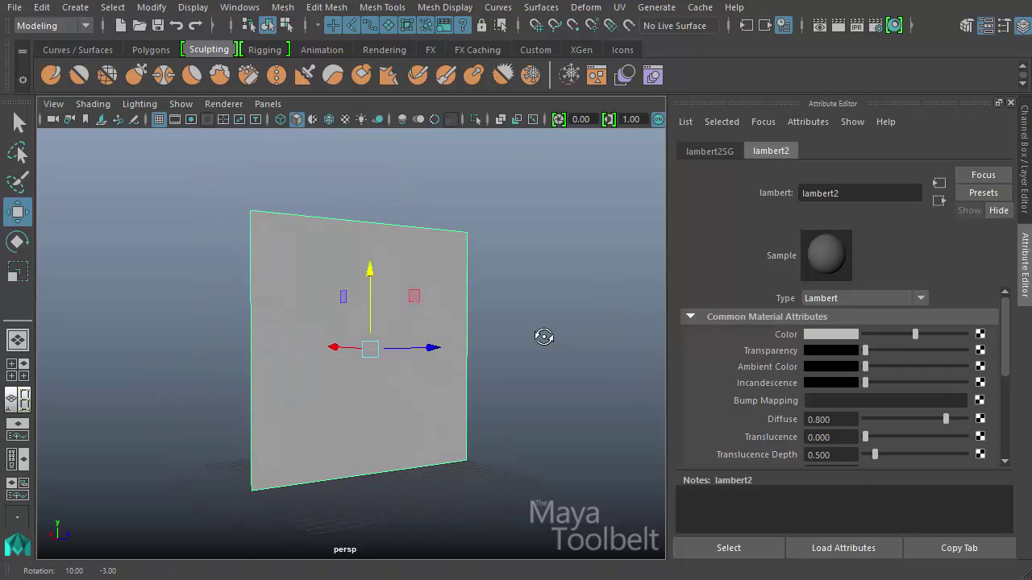
scroll(523, 341, "up", 4)
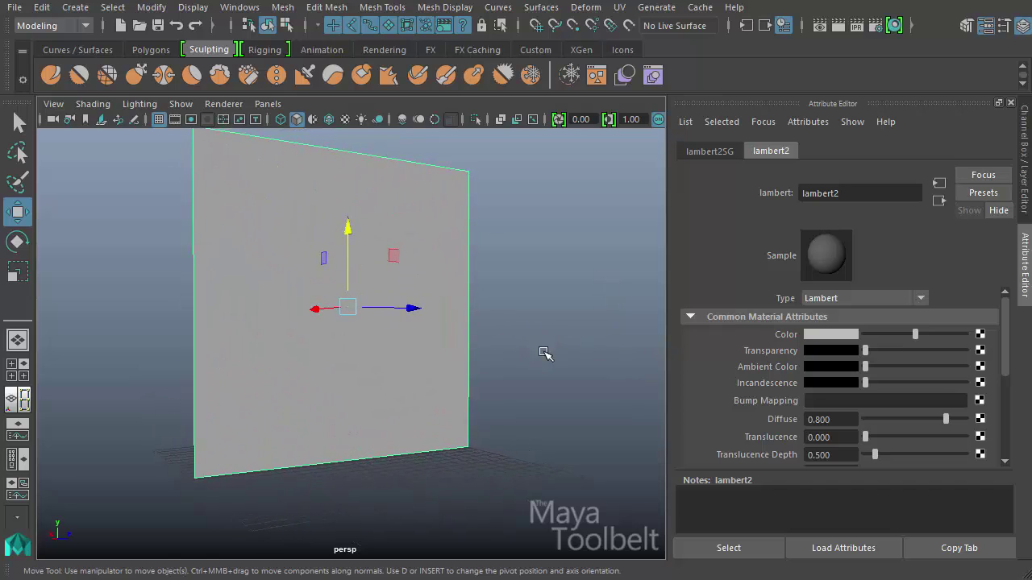
middle_click_drag(545, 353, 548, 406, "alt")
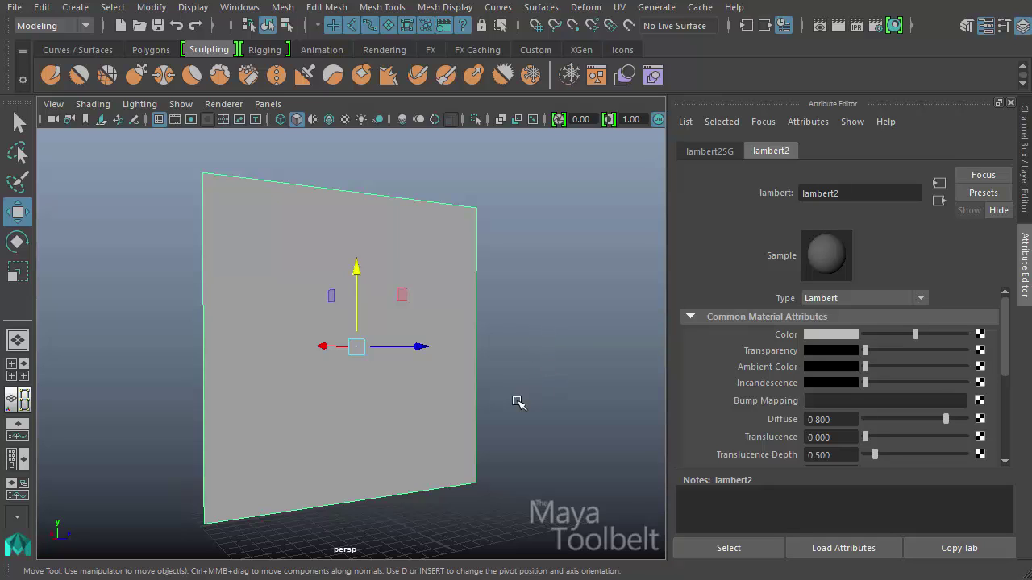
middle_click_drag(537, 443, 410, 461, "alt")
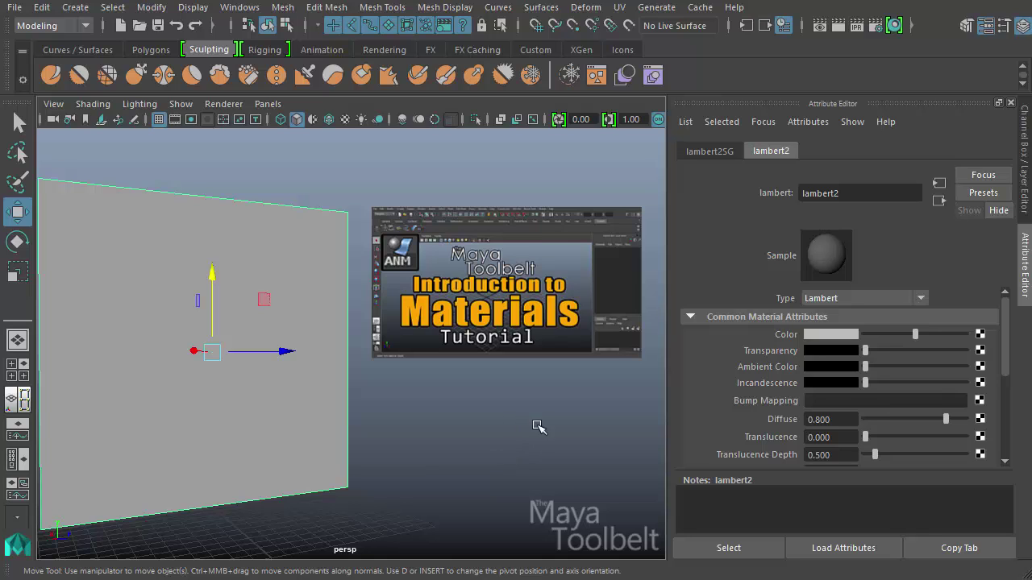
scroll(984, 310, "down", 2)
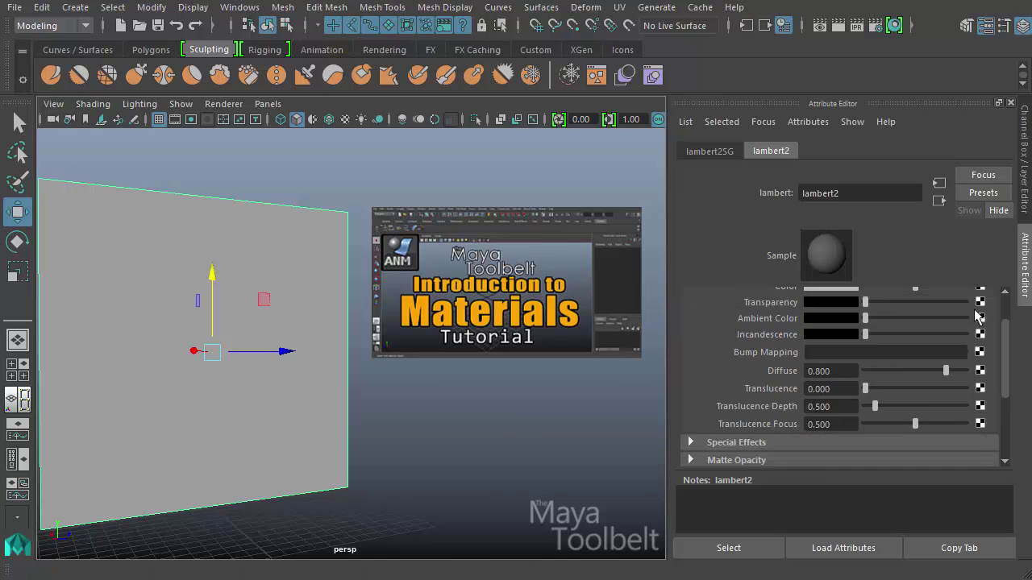
scroll(951, 339, "up", 2)
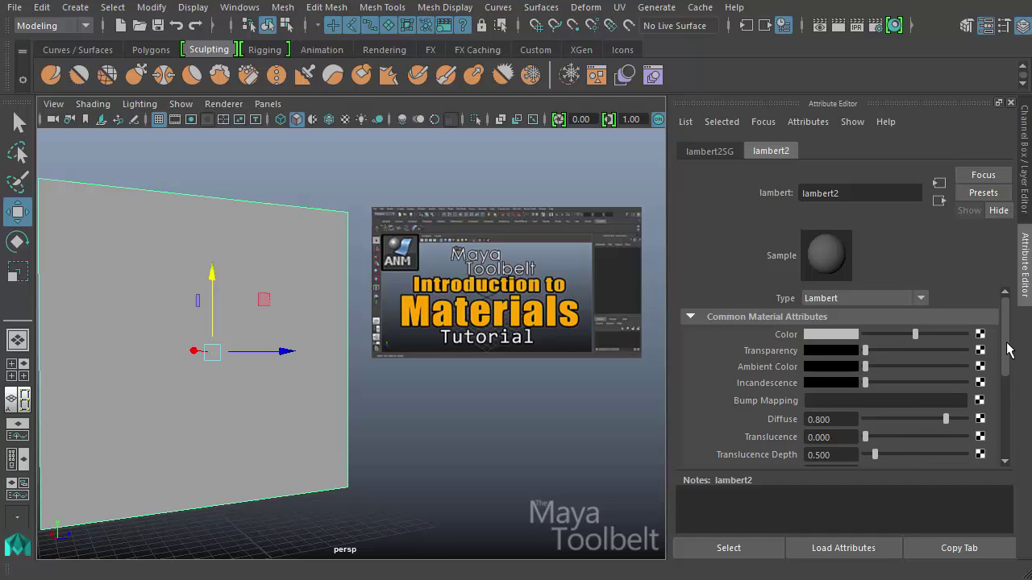
scroll(1008, 351, "down", 3)
scroll(1008, 353, "up", 2)
scroll(1007, 353, "down", 4)
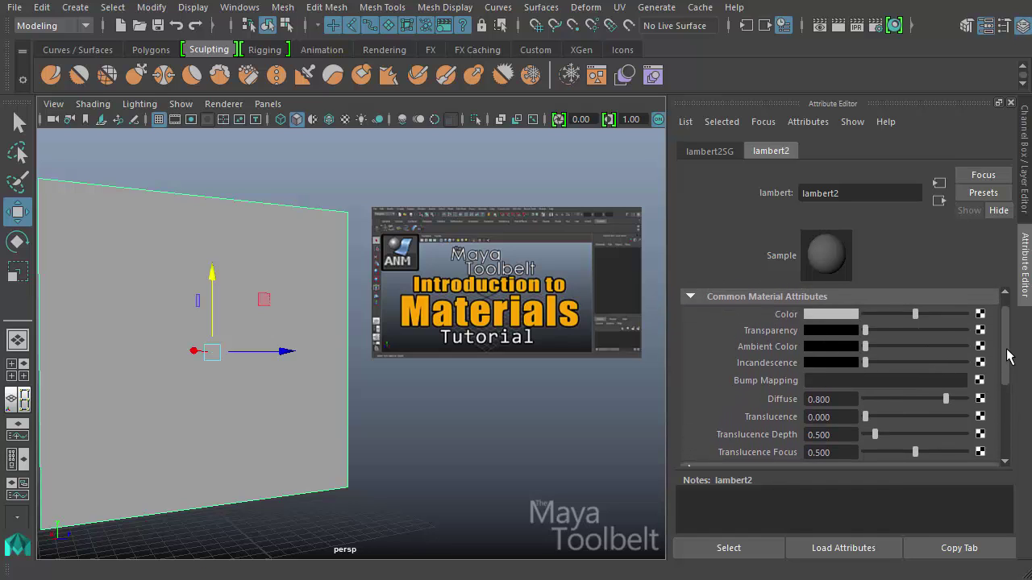
scroll(1010, 360, "up", 1)
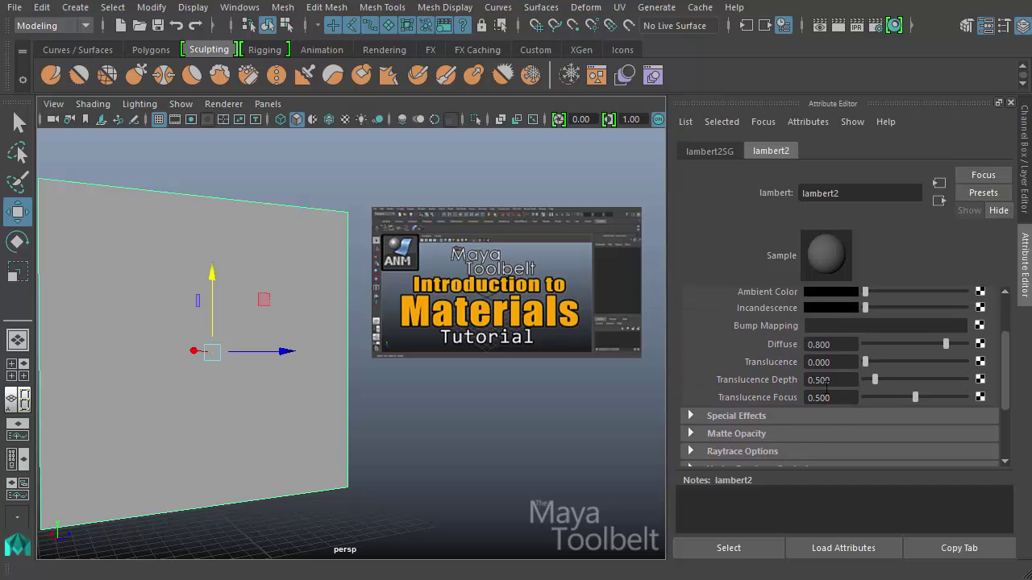
scroll(1008, 361, "up", 1)
scroll(1010, 355, "up", 2)
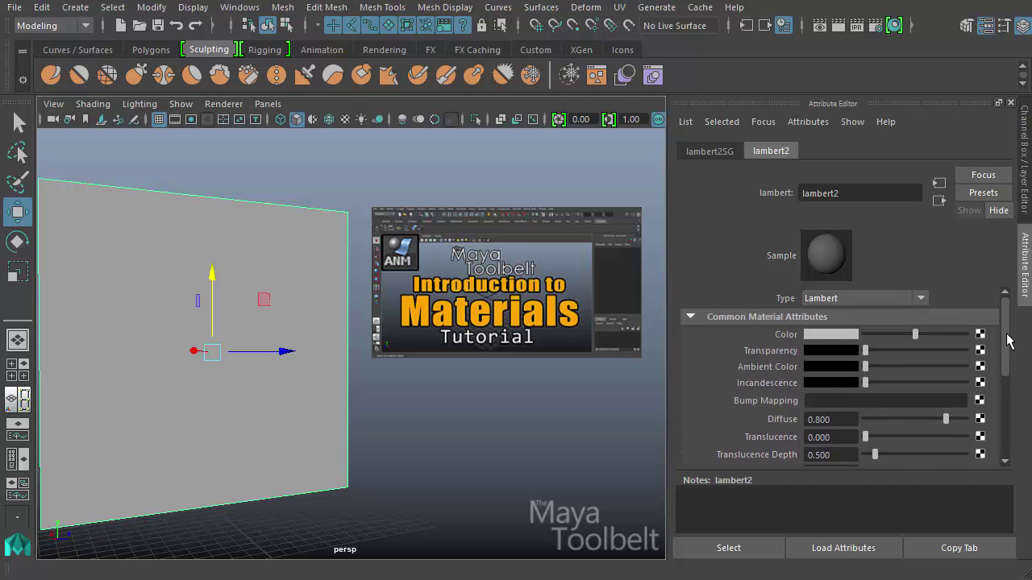
left_click(703, 316)
left_click(702, 317)
scroll(1007, 349, "down", 1)
scroll(1006, 348, "up", 1)
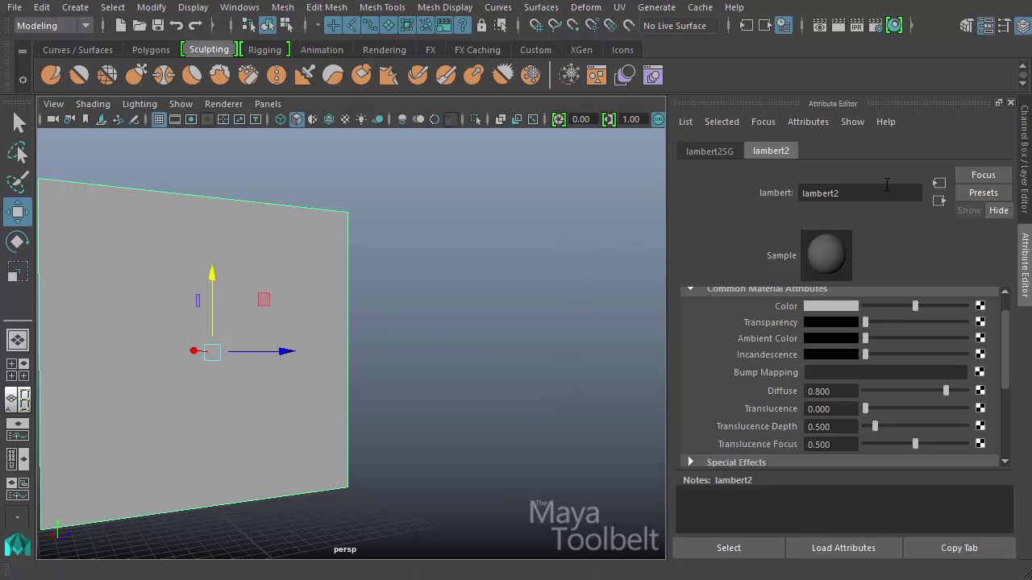
Step: Rename the plane's Lambert material as BrickWall and bring the whole plane into view
double_click(856, 190)
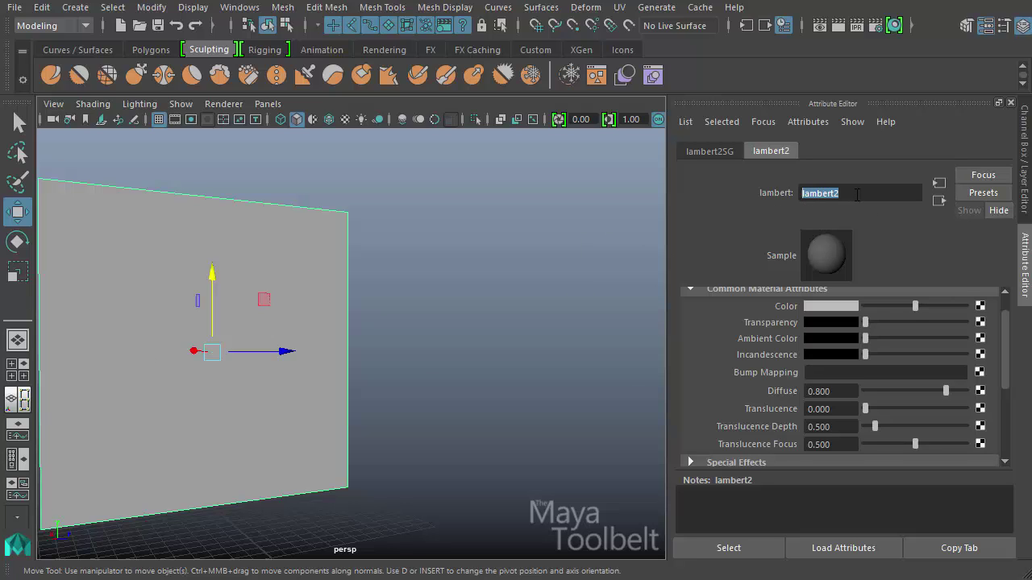
type("Bi")
type("ickWall")
key("Return")
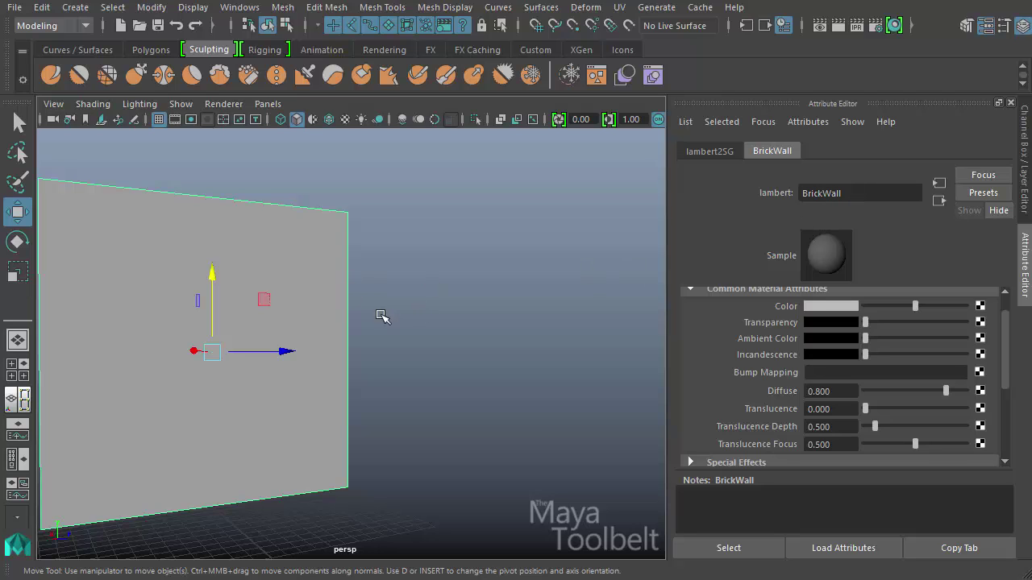
right_click_drag(380, 315, 458, 312, "alt")
middle_click_drag(458, 313, 488, 304, "alt")
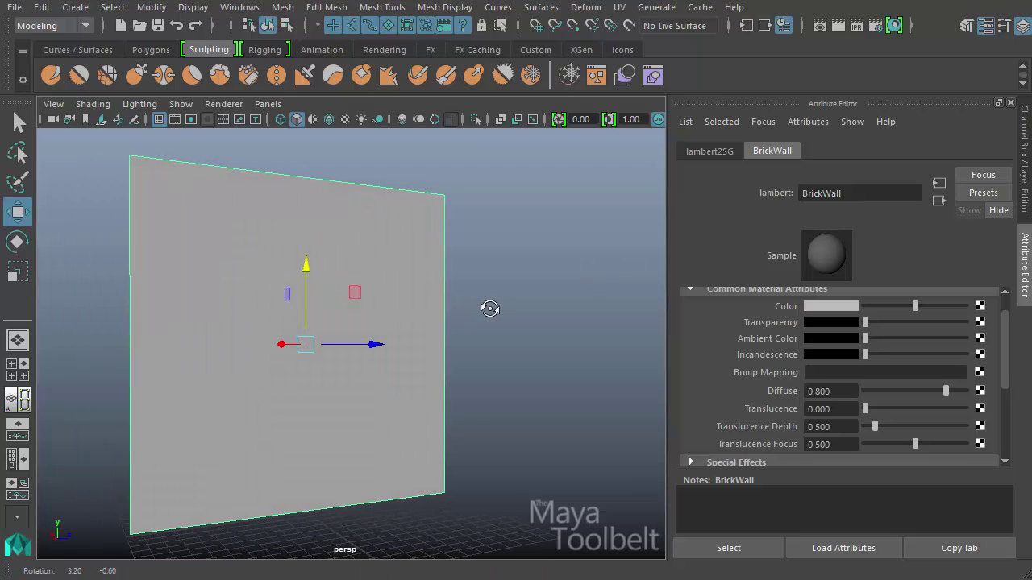
Step: Map a File texture to the BrickWall material's Color and load BrickSmallBrown0270_1_S.jpg as its image
left_click(981, 307)
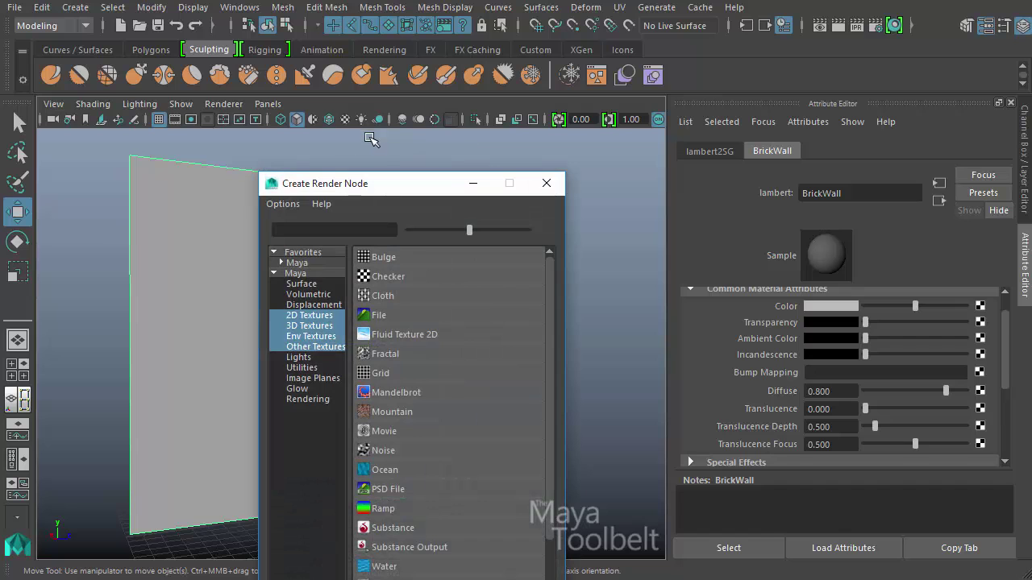
left_click_drag(393, 183, 318, 7)
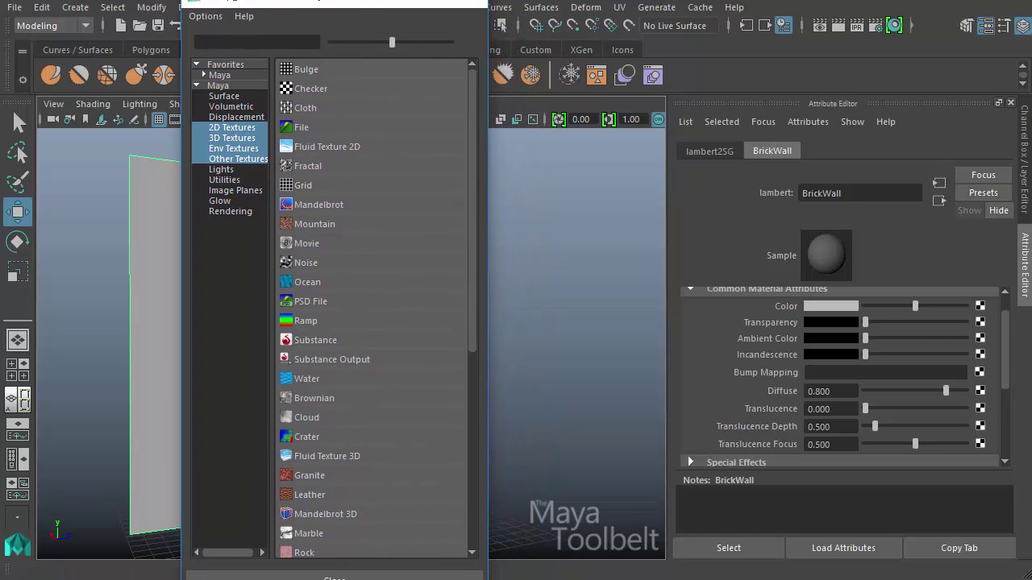
left_click_drag(222, 0, 328, 38)
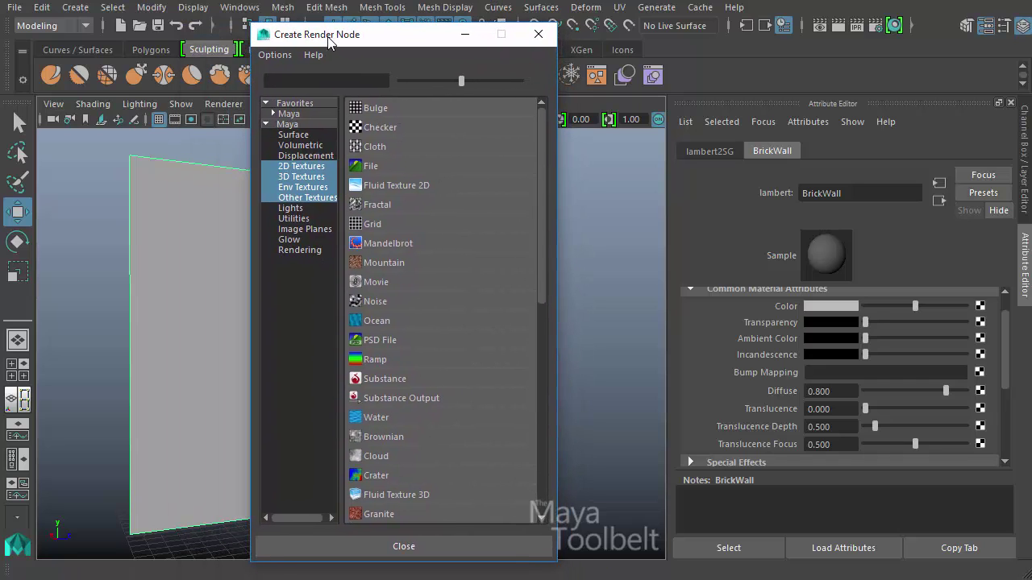
left_click(381, 172)
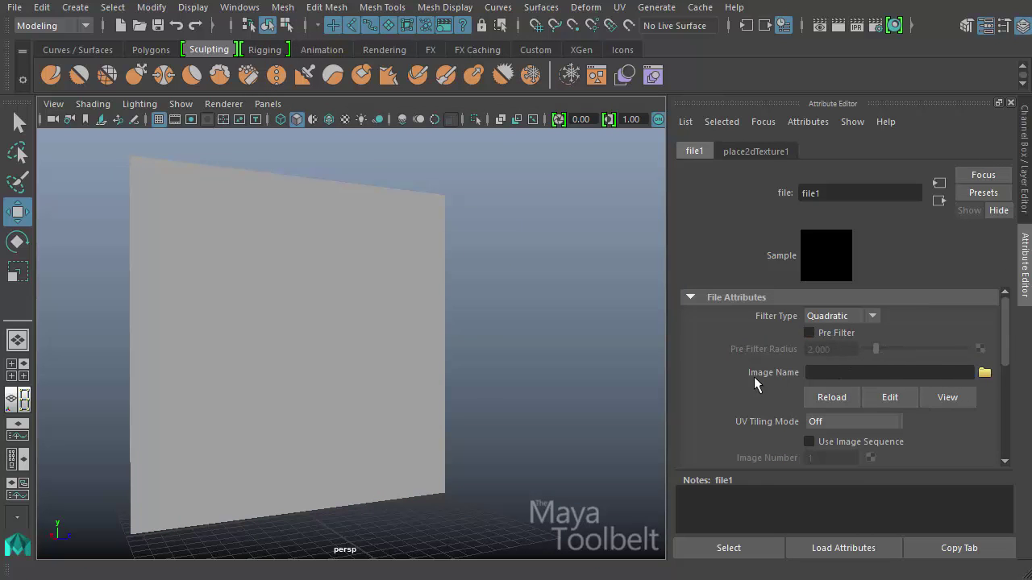
left_click(984, 373)
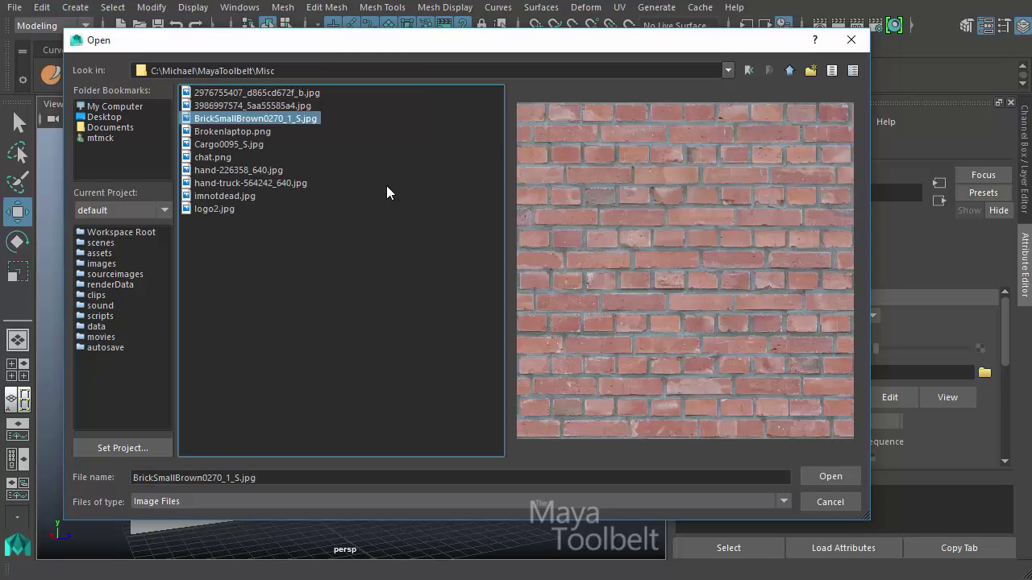
left_click(822, 481)
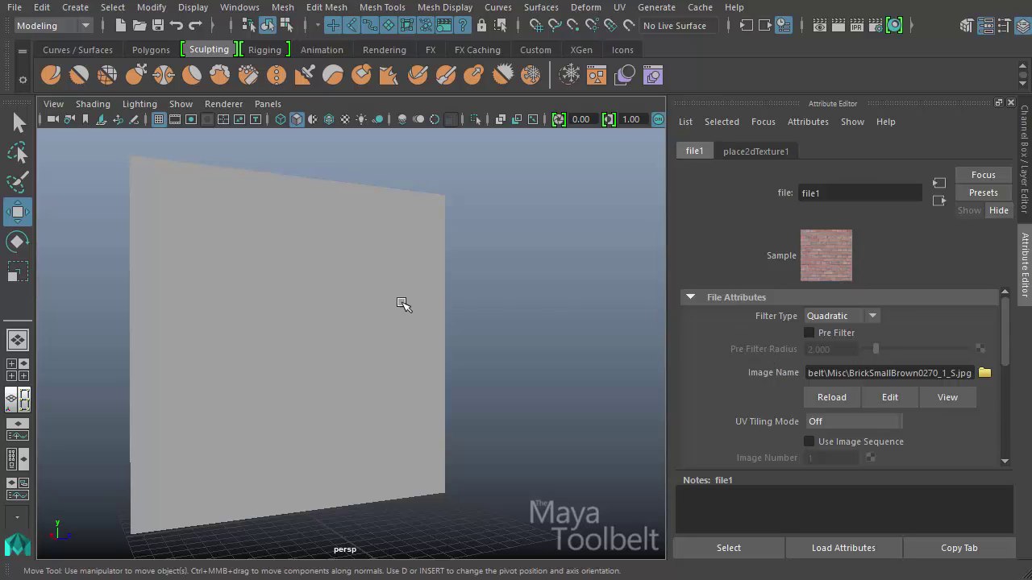
Step: Switch the perspective view to shaded display with texture maps and inspect the bricks on the wall plane
mouse_move(486, 354)
left_mouse_down("alt")
mouse_move(364, 353)
mouse_move(507, 356)
left_mouse_up("alt")
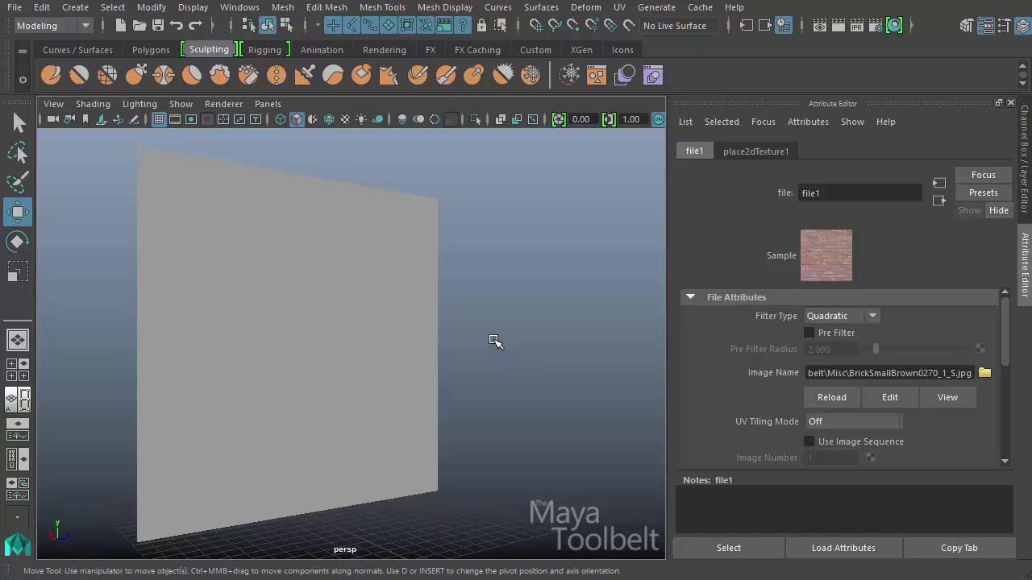
key("5")
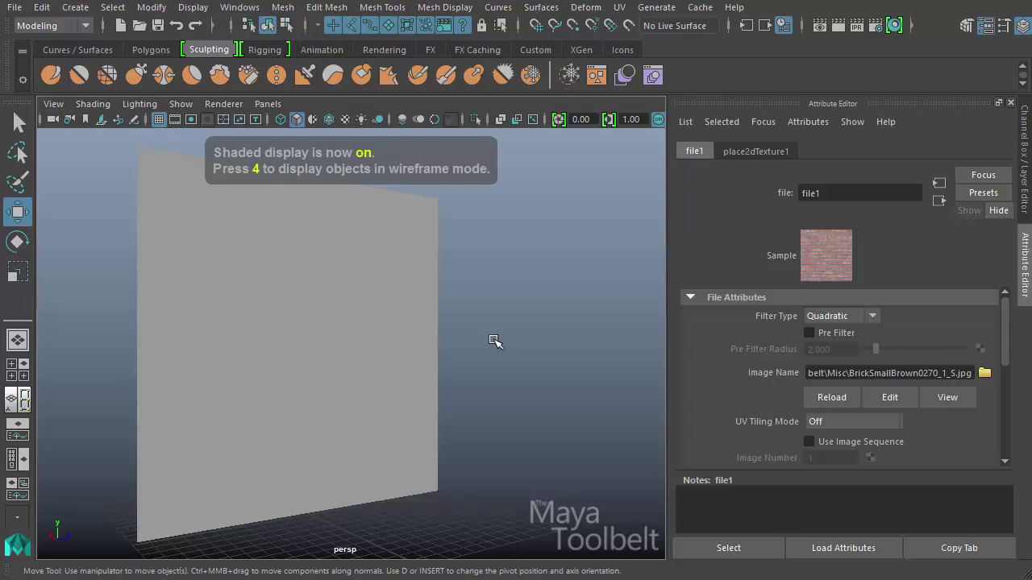
key("6")
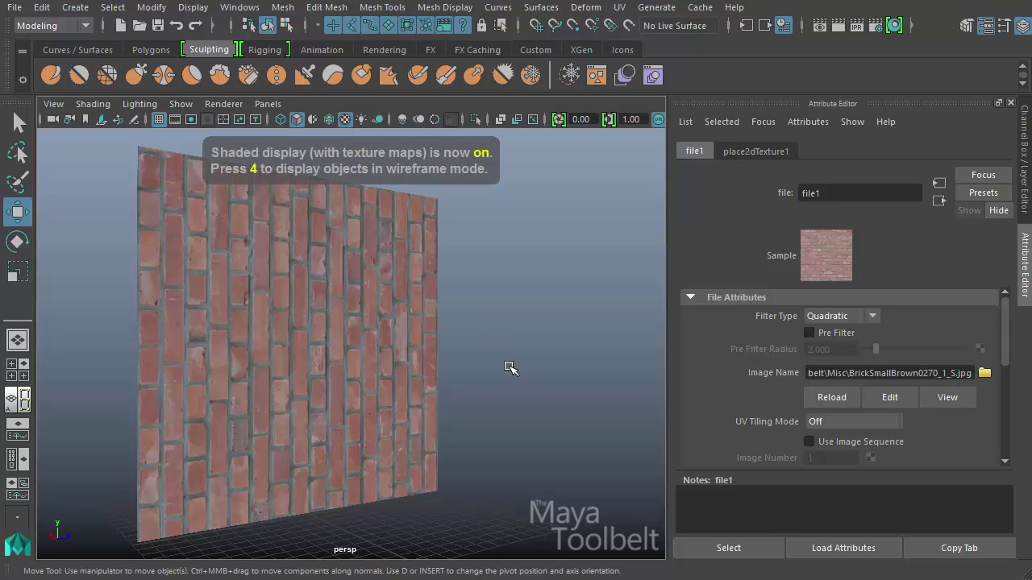
left_click_drag(509, 366, 497, 357, "alt")
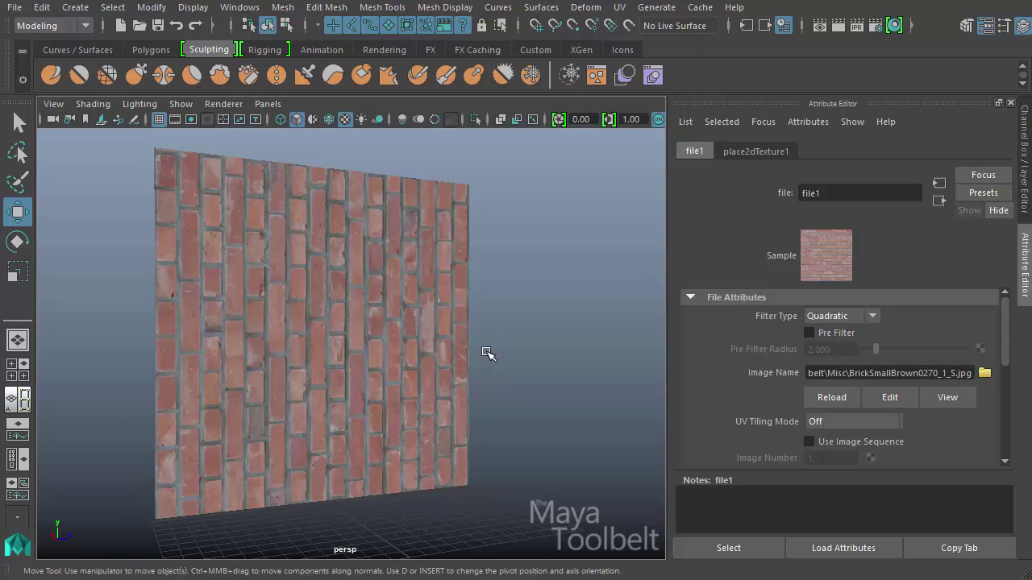
left_click_drag(520, 390, 490, 396, "alt")
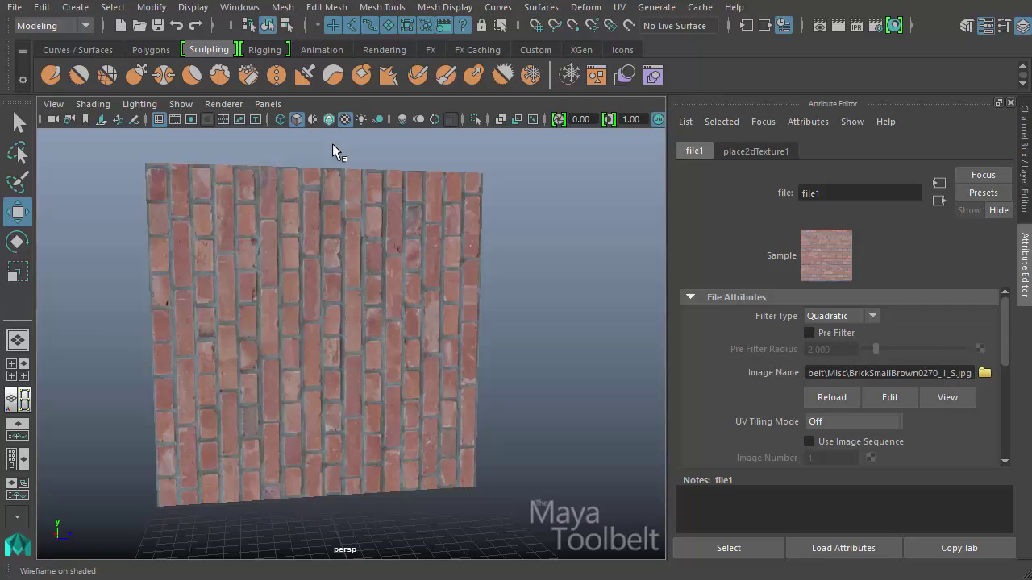
left_click_drag(398, 285, 363, 276, "alt")
Step: Select the wall plane, try rotating it, and undo the rotation
left_click(336, 308)
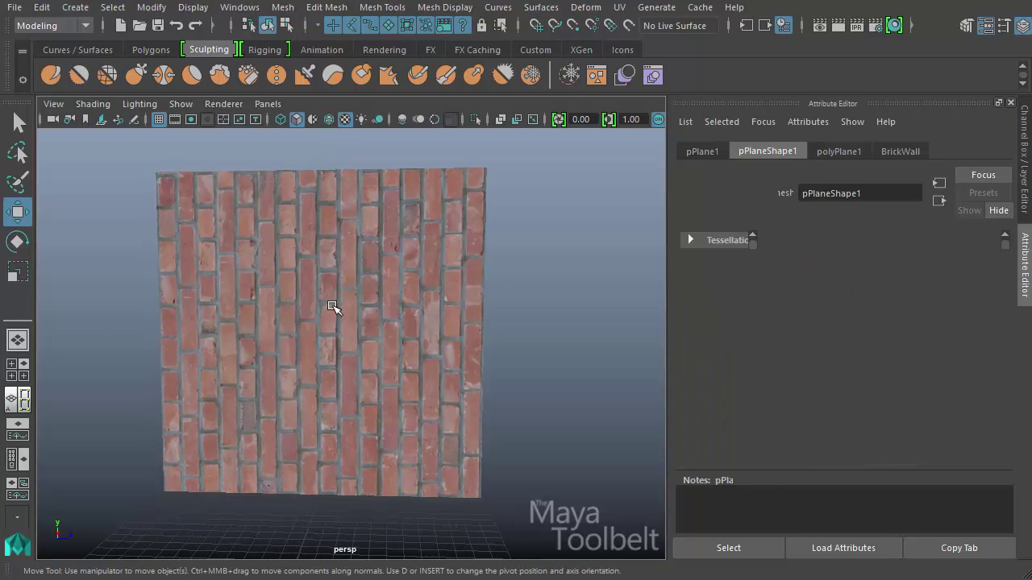
left_click_drag(273, 344, 247, 169, "alt")
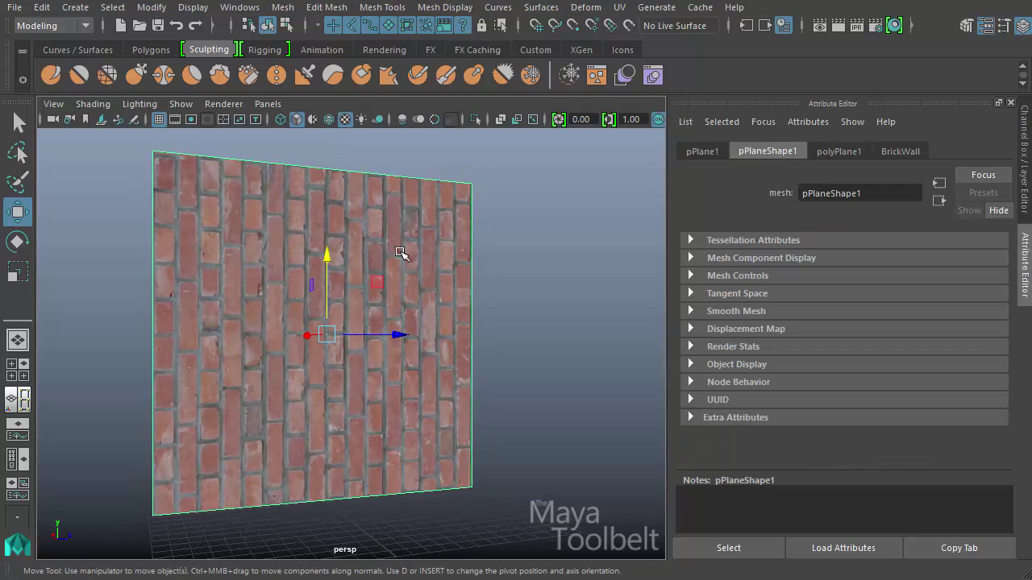
left_click_drag(455, 420, 427, 426, "alt")
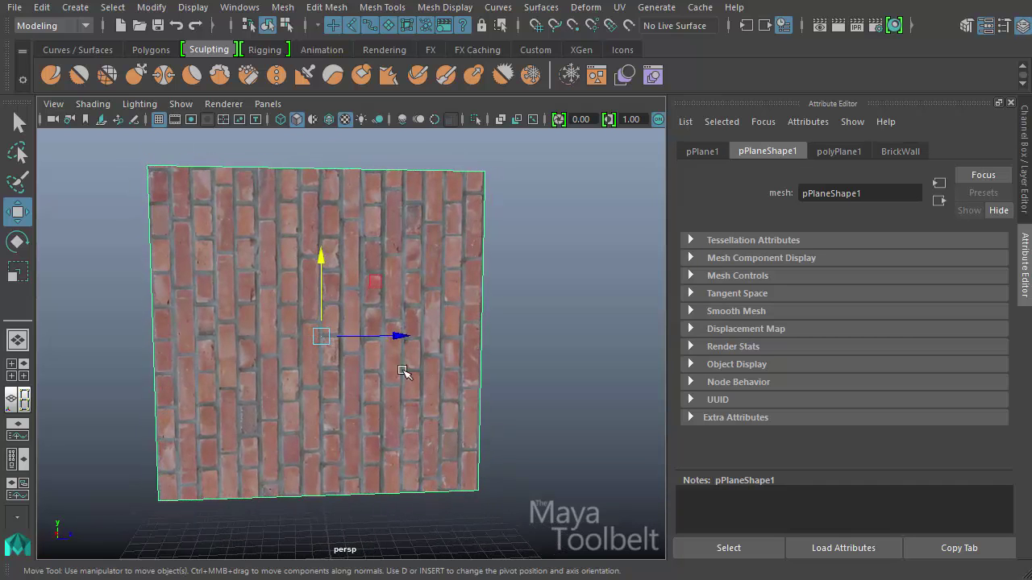
key("e")
left_click_drag(281, 281, 436, 260)
key("ctrl+z")
Step: Examine the direction of the bricks on the wall plane from several angles, with the plane deselected
mouse_move(449, 352)
left_mouse_down("alt")
mouse_move(525, 339)
mouse_move(467, 350)
left_mouse_up("alt")
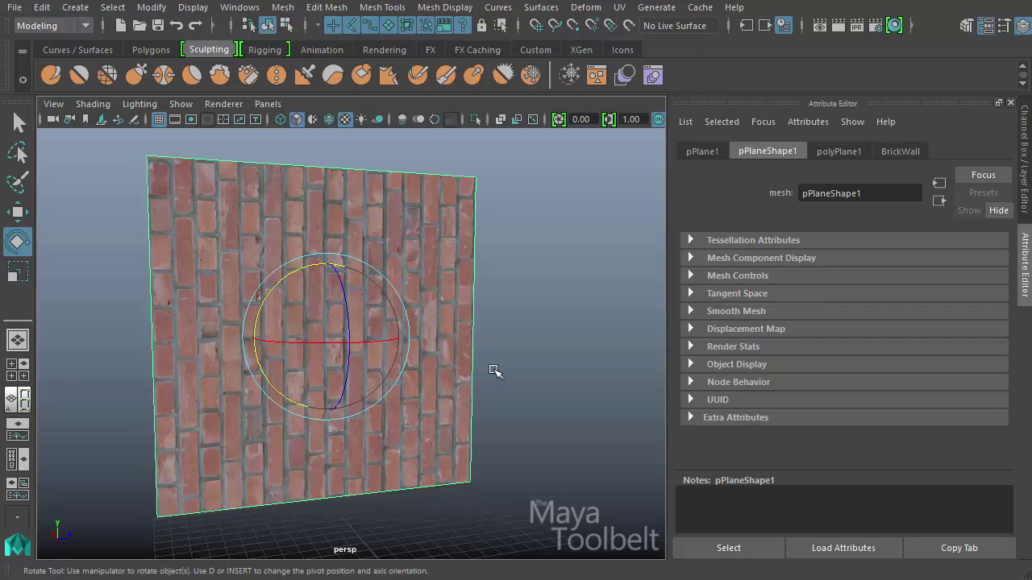
left_click_drag(491, 368, 528, 378, "alt")
middle_click_drag(530, 379, 503, 374, "alt")
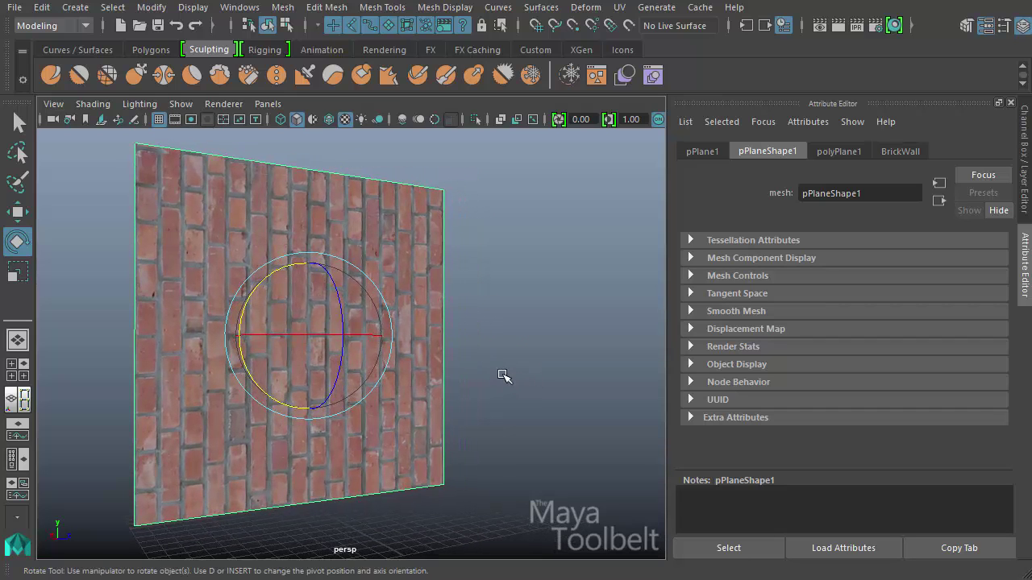
mouse_move(503, 374)
right_mouse_down("alt")
mouse_move(465, 377)
mouse_move(500, 381)
right_mouse_up("alt")
middle_click_drag(500, 383, 492, 380, "alt")
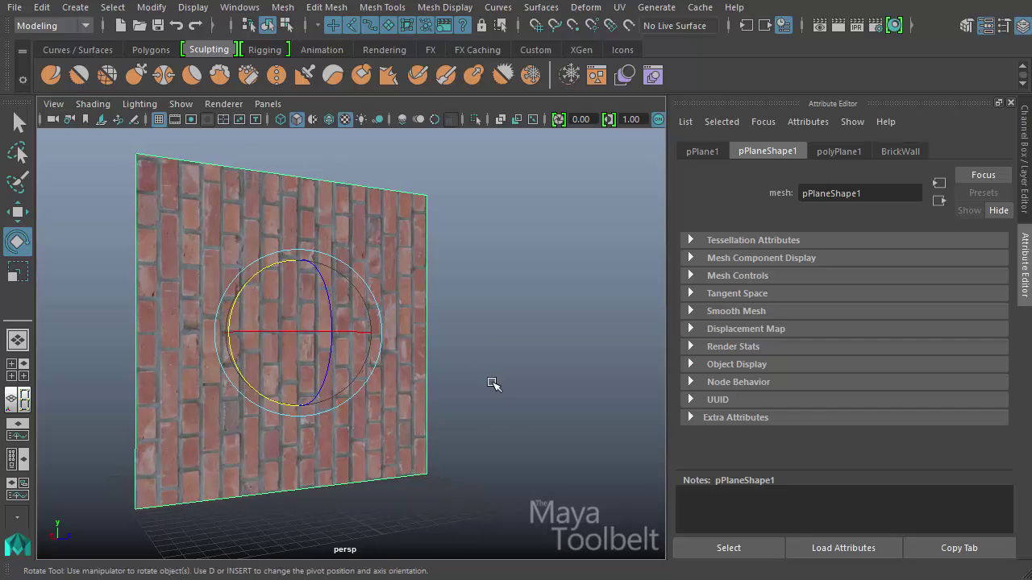
left_click(489, 382)
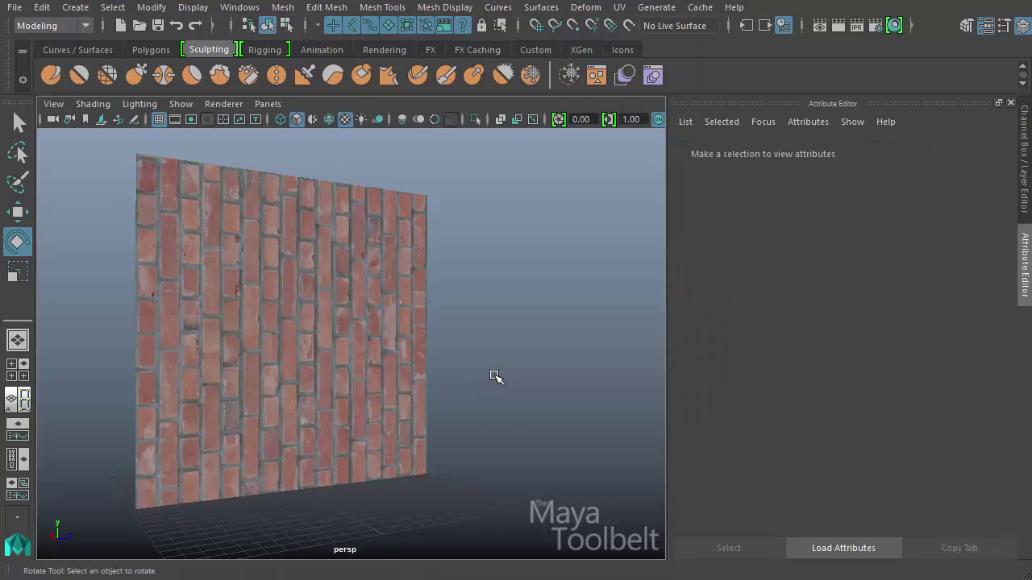
left_click_drag(490, 382, 419, 376, "alt")
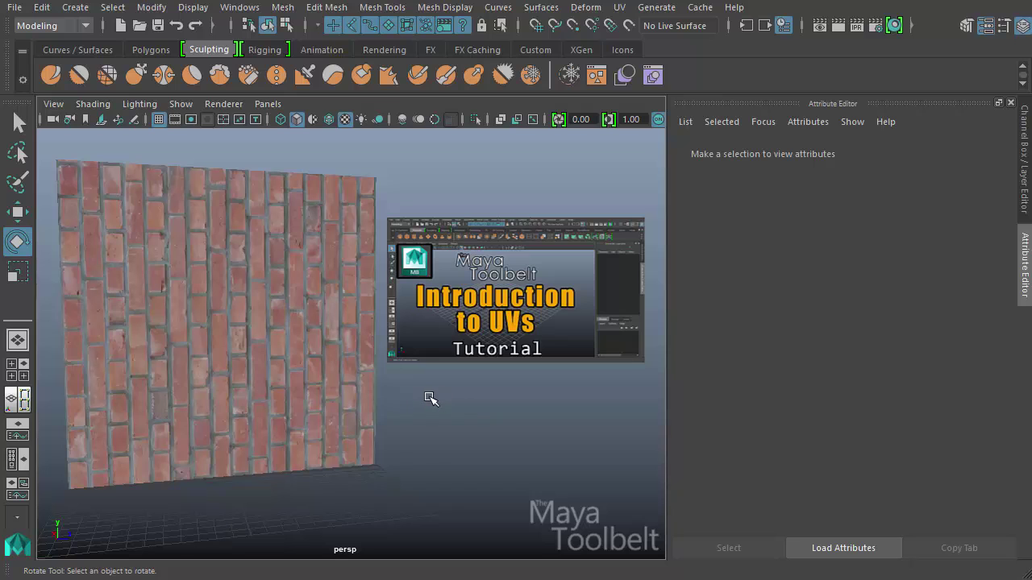
Step: Reselect the wall plane, bring up its Channel Box, and switch the workspace to the Persp/UV Editor layout
left_click(318, 364)
middle_click_drag(396, 443, 484, 426, "alt")
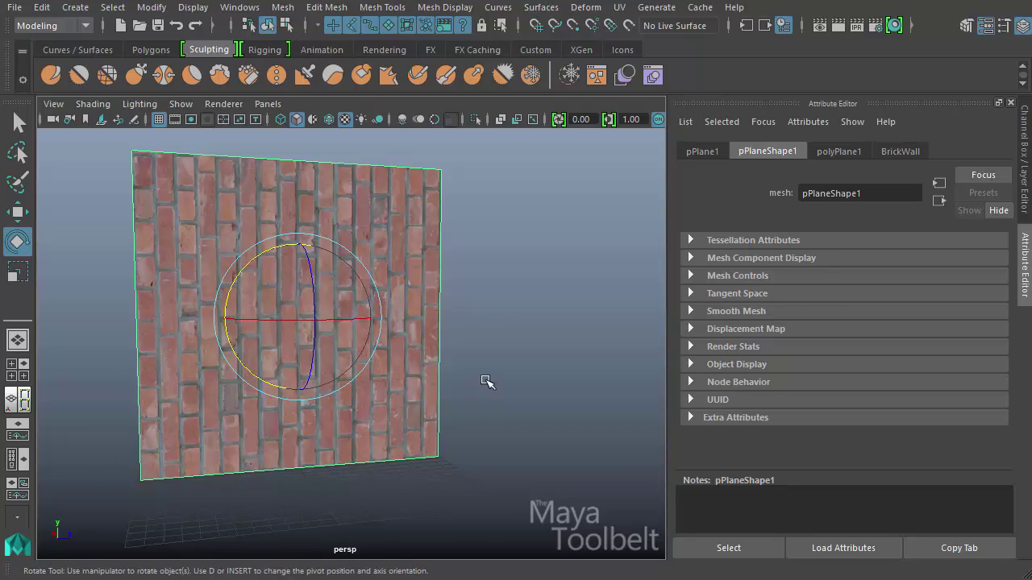
left_click_drag(479, 389, 508, 390, "alt")
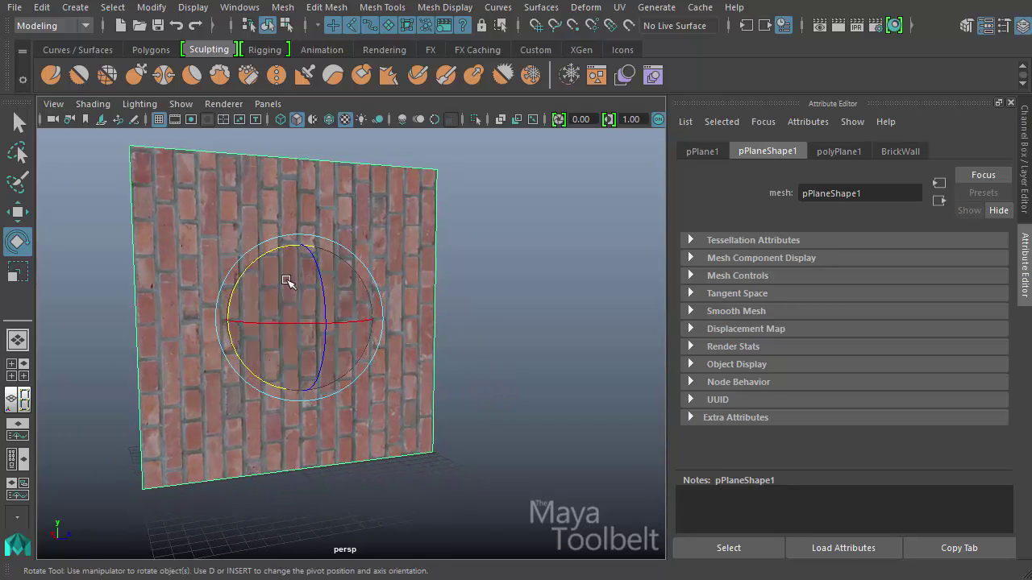
key("ctrl+a")
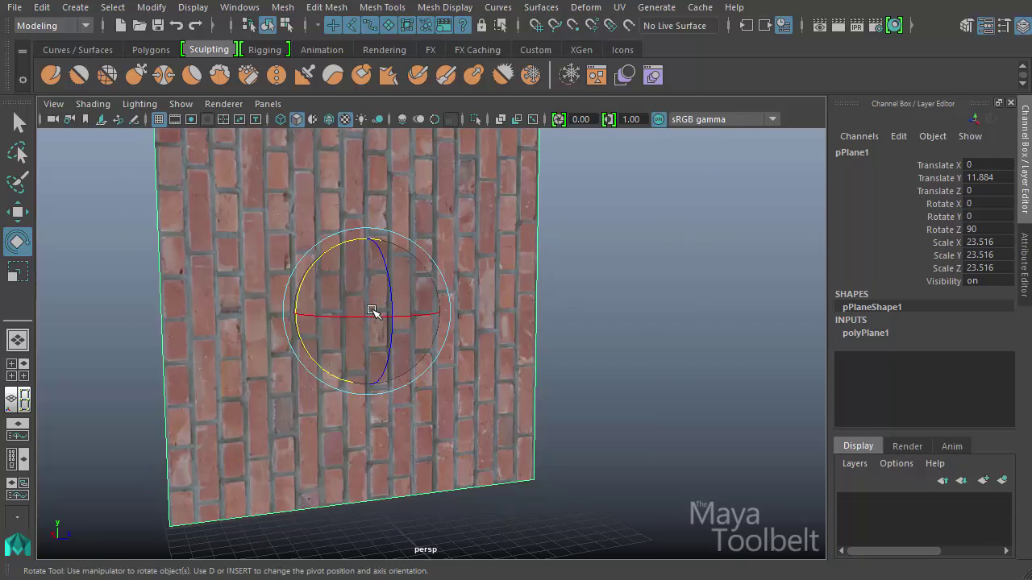
left_click_drag(511, 309, 528, 325, "alt")
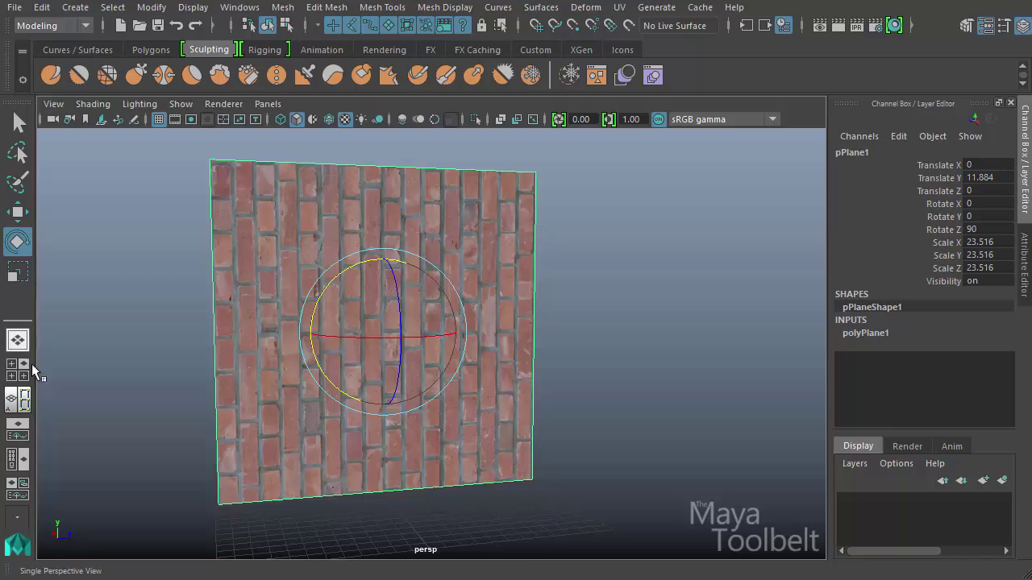
right_click(14, 406)
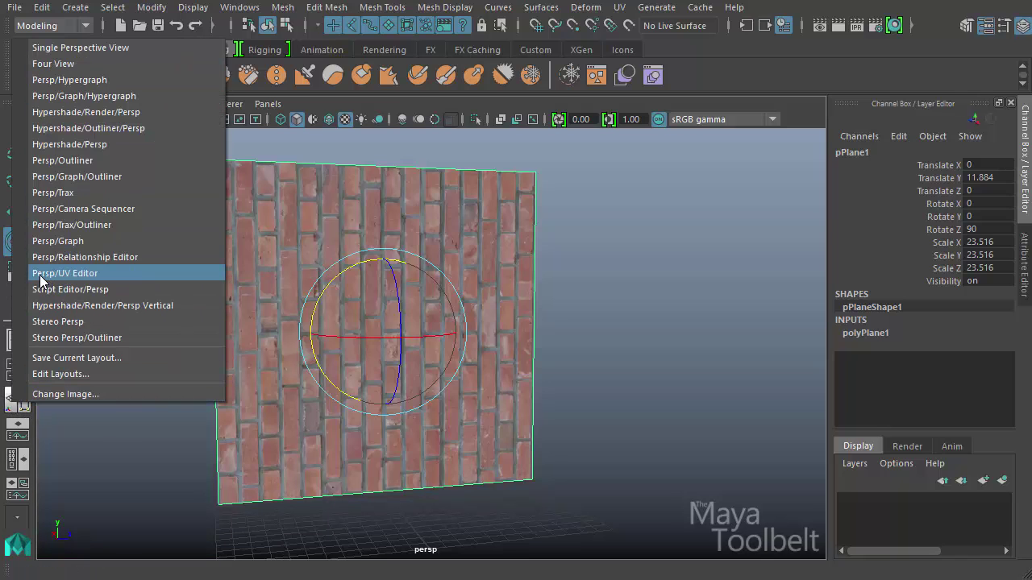
left_click(85, 275)
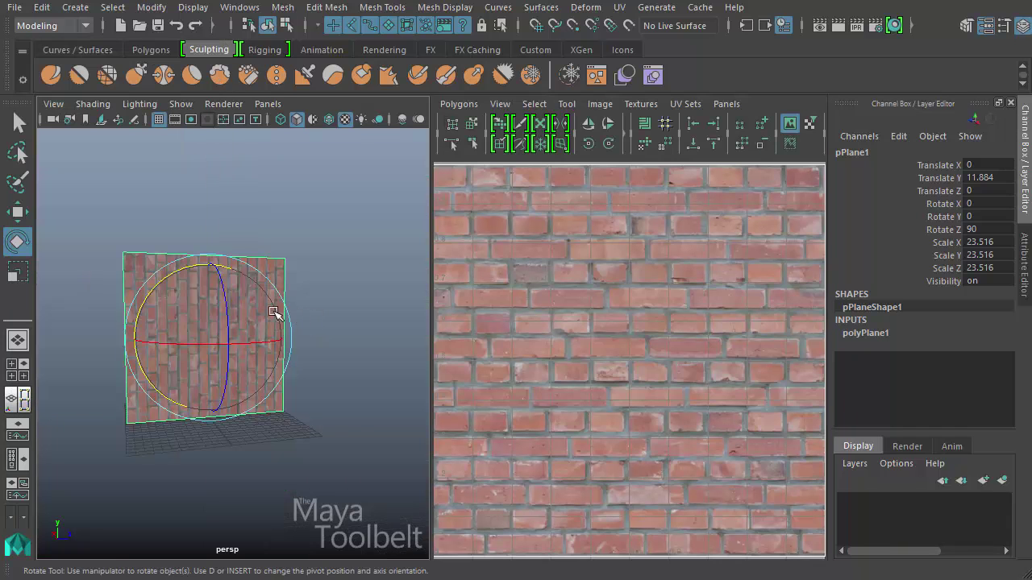
Step: Compare the brick direction on the wall plane with the brick image and UV layout in the UV Editor
left_click_drag(227, 460, 249, 443, "alt")
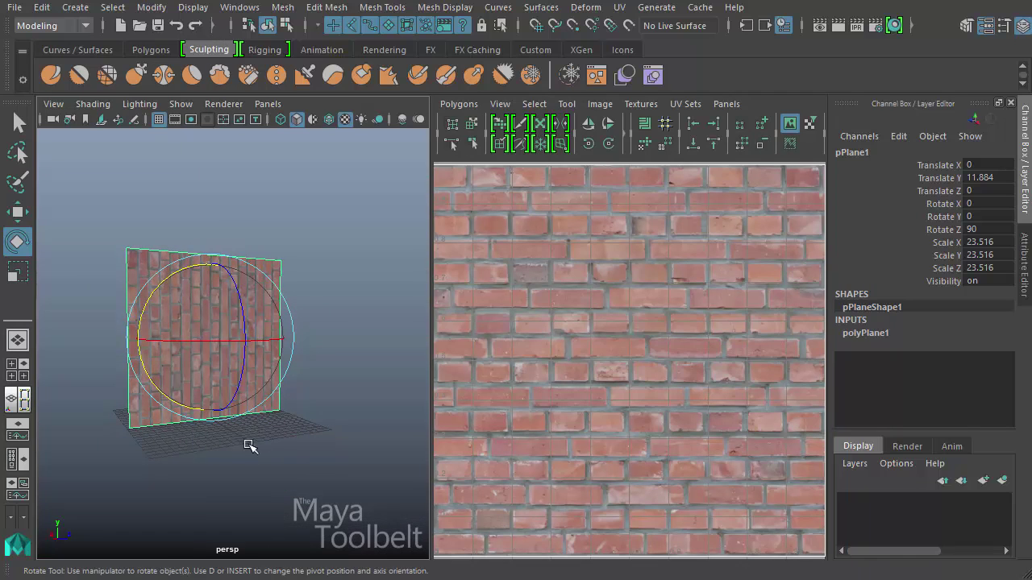
scroll(525, 384, "down", 4)
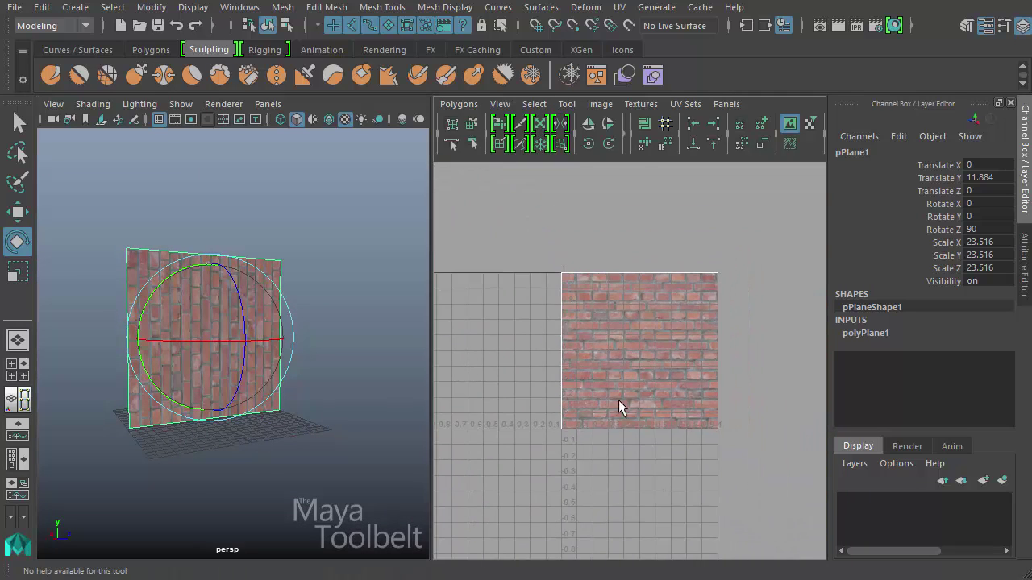
middle_click_drag(618, 408, 703, 350, "alt")
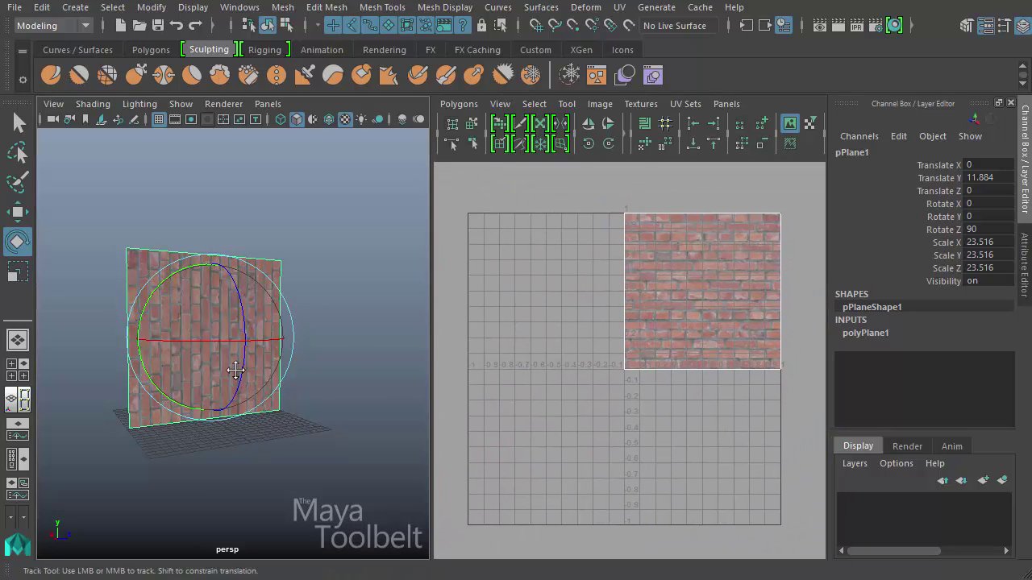
right_click_drag(233, 368, 274, 378, "alt")
key("q")
left_click_drag(362, 384, 327, 390, "alt")
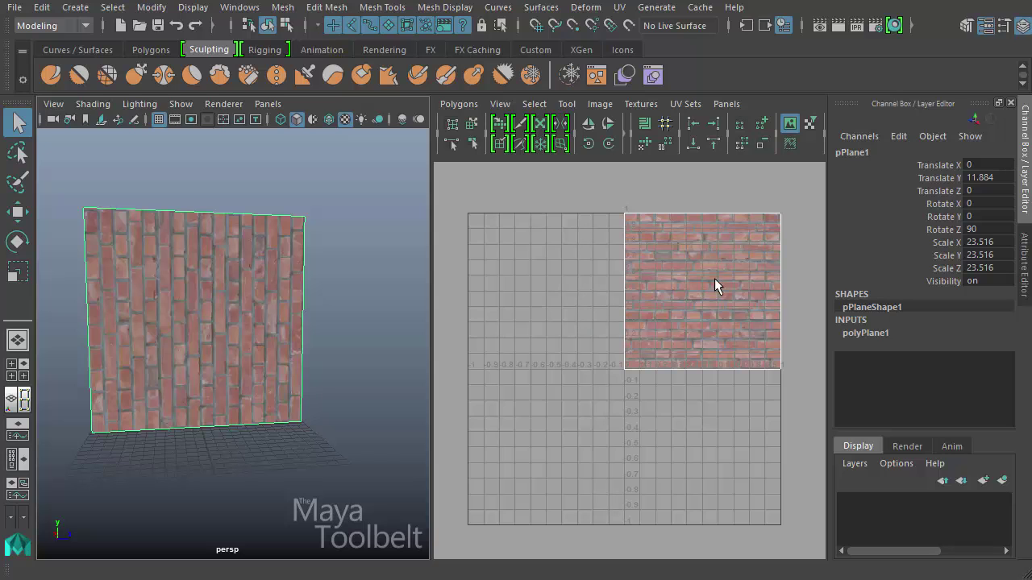
middle_click_drag(683, 330, 599, 350, "alt")
right_click_drag(634, 348, 667, 343, "alt")
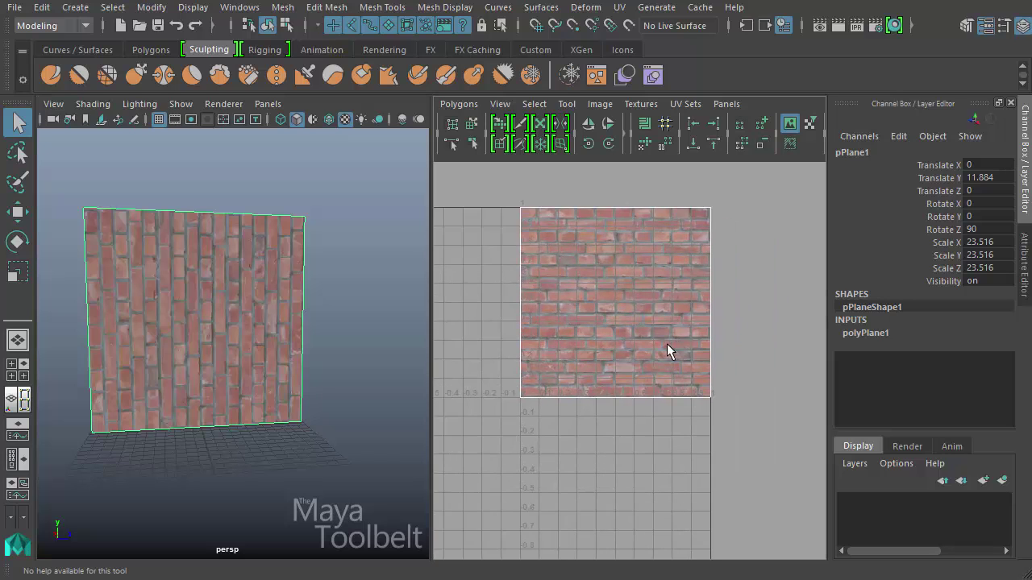
middle_click_drag(667, 344, 702, 364, "alt")
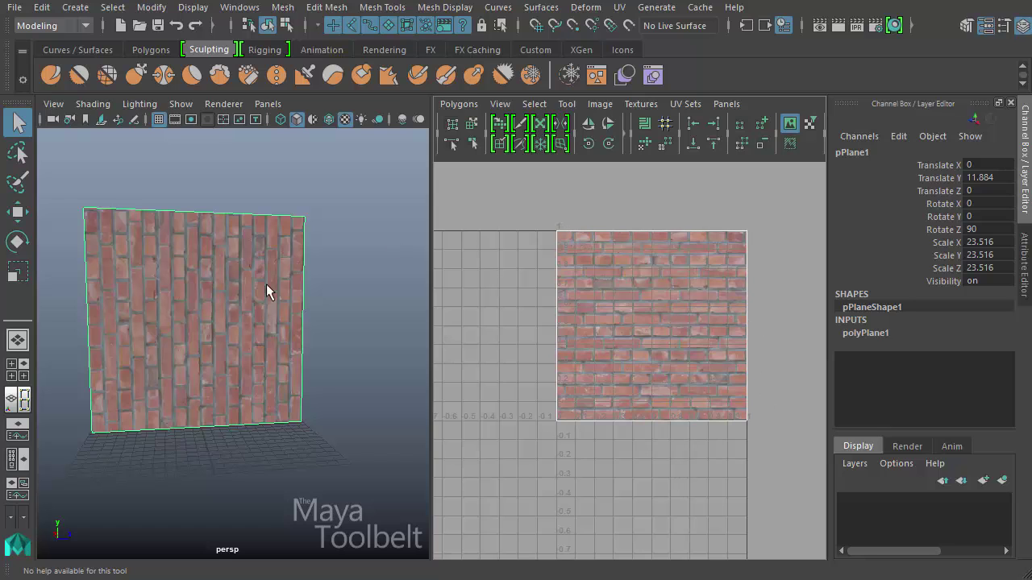
left_click_drag(243, 323, 303, 336, "alt")
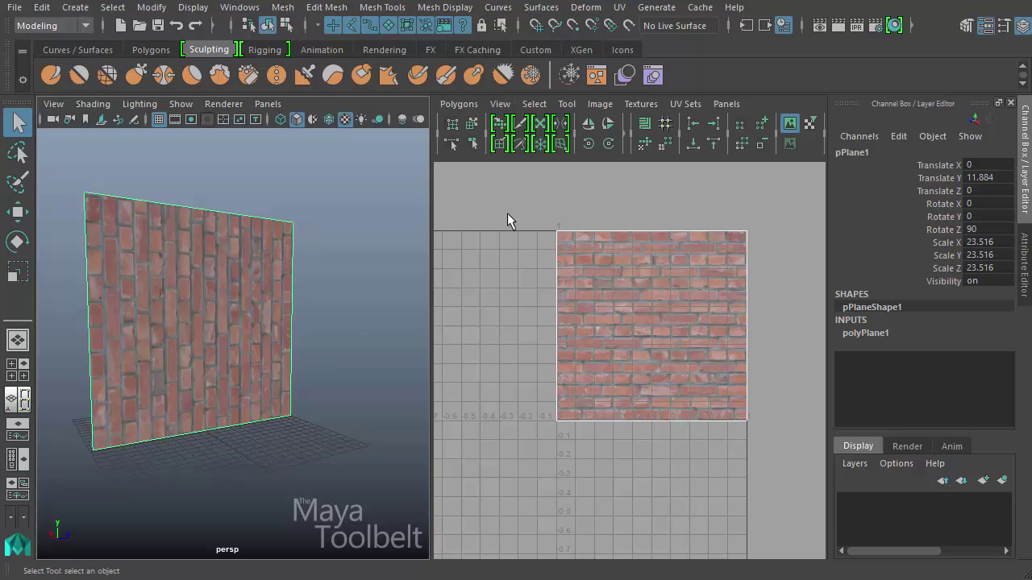
Step: Switch the UV Editor to UV selection and undo back to only the brick image's upper-right corner UV selected
right_click(553, 203)
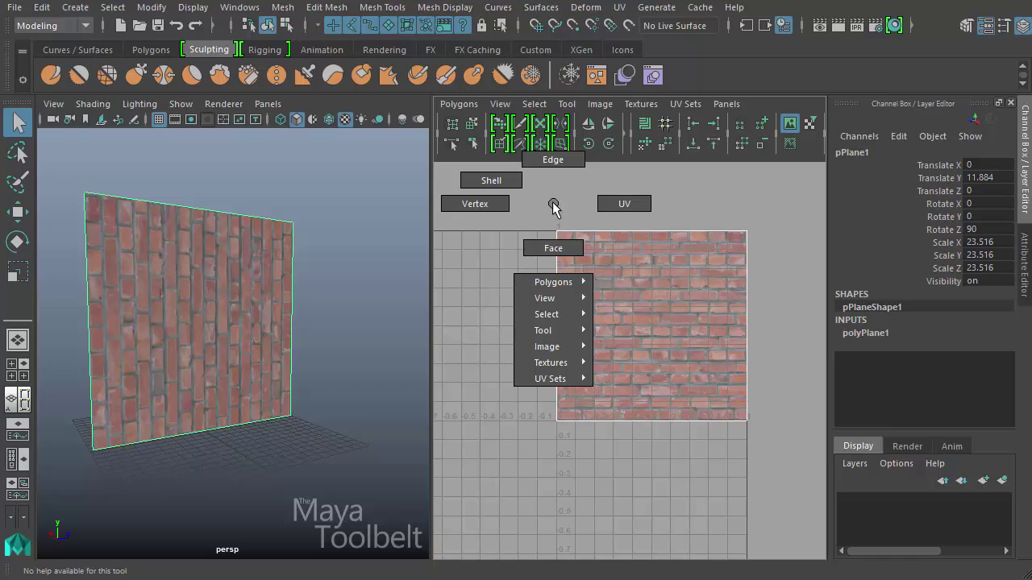
left_click(644, 204)
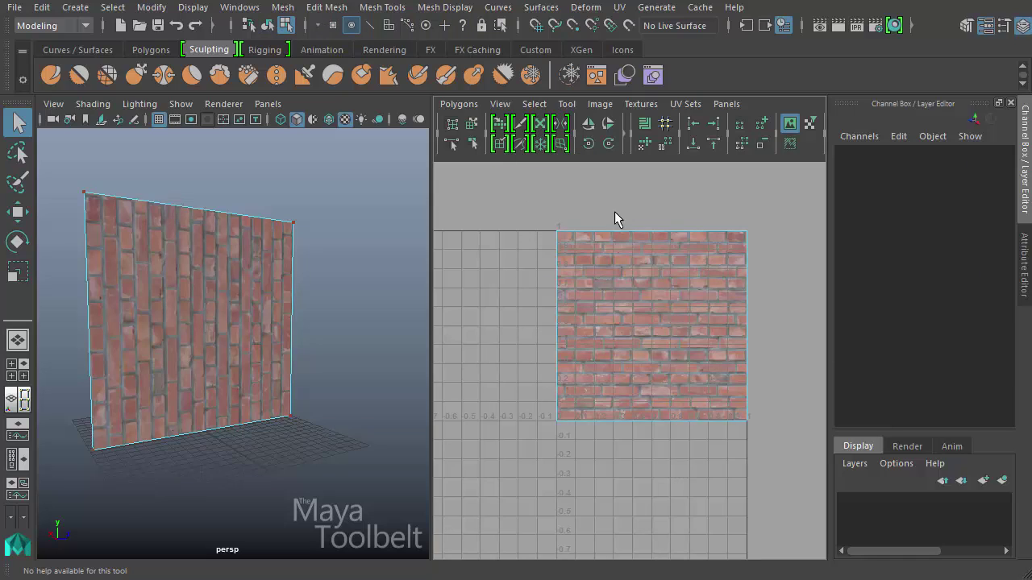
key("ctrl+z")
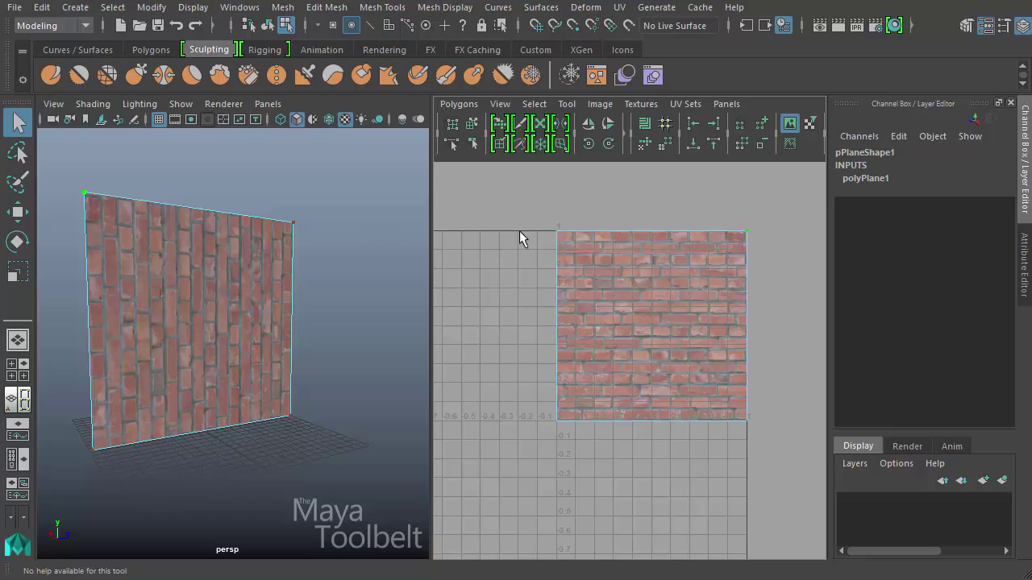
Step: Select all of the wall plane's UVs and try shifting them around over the brick image
left_click_drag(494, 188, 780, 457)
middle_click_drag(706, 367, 694, 369, "alt")
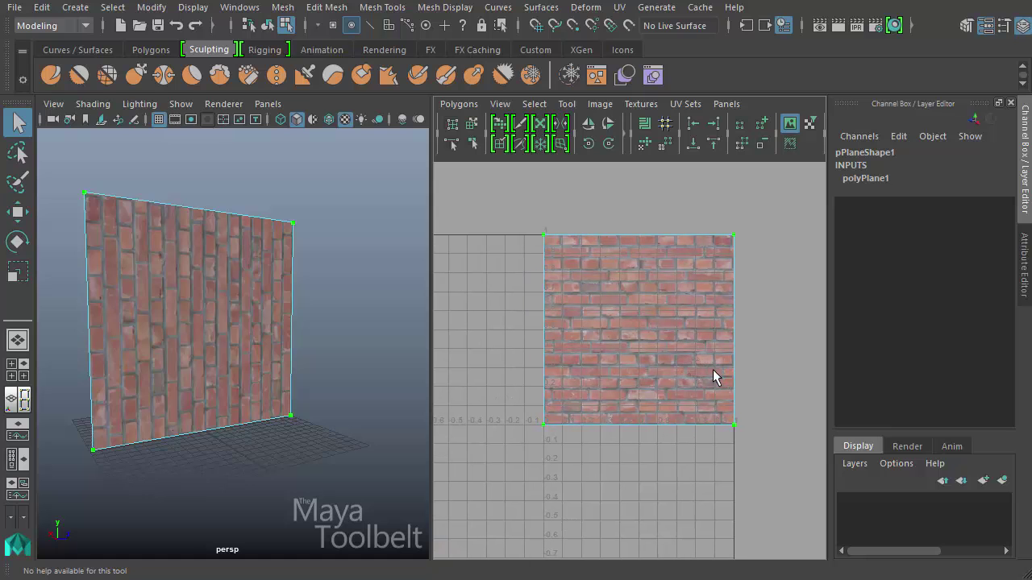
key("w")
left_click_drag(636, 333, 672, 320)
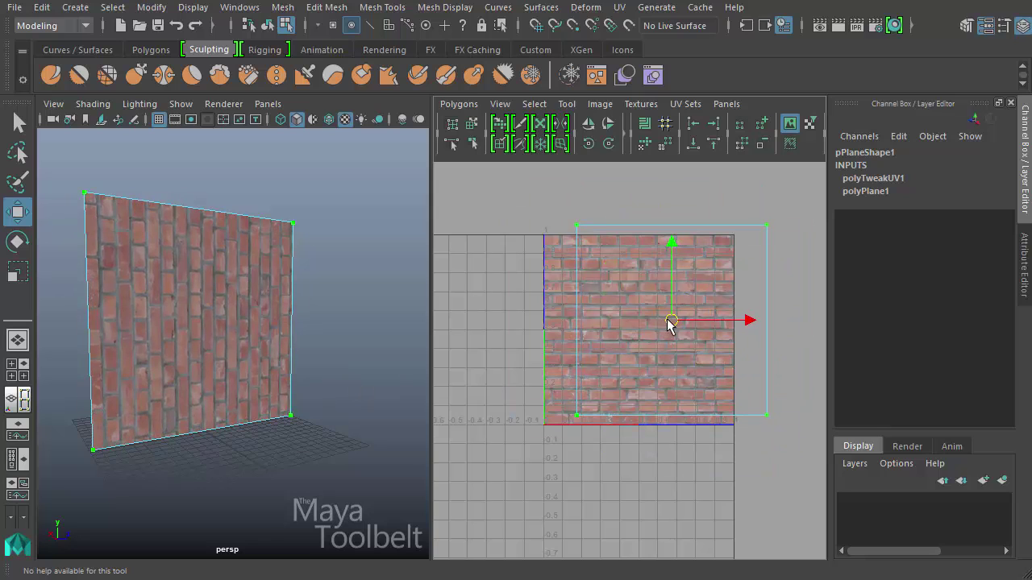
left_click_drag(671, 323, 632, 318)
left_click_drag(522, 210, 633, 331)
left_click_drag(578, 282, 611, 295)
Step: Reselect all of the wall plane's UVs and rotate them clockwise by 90 degrees in total so the bricks run horizontally
left_click_drag(493, 192, 741, 443)
key("e")
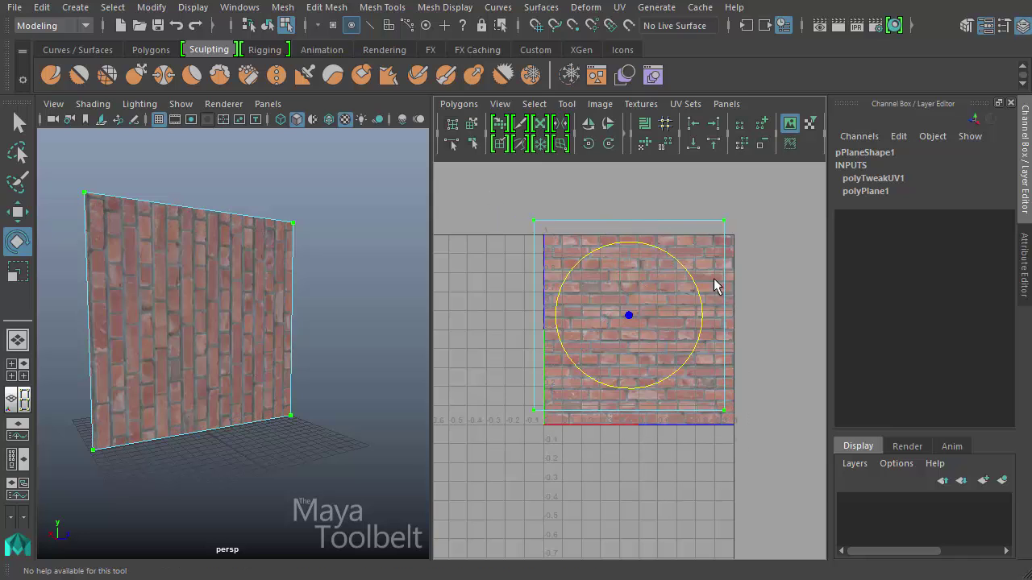
left_click_drag(591, 264, 724, 256)
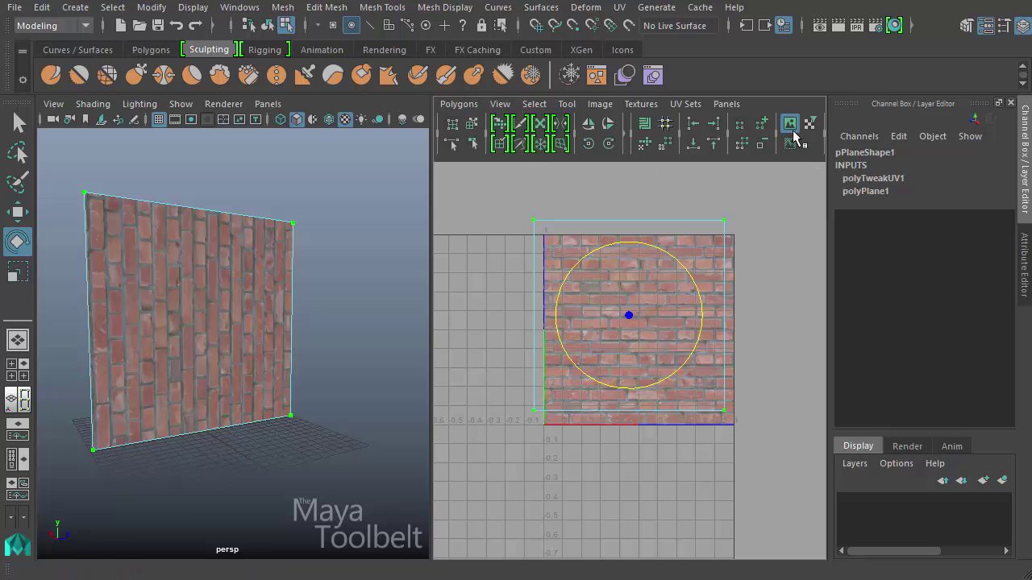
left_click(612, 150)
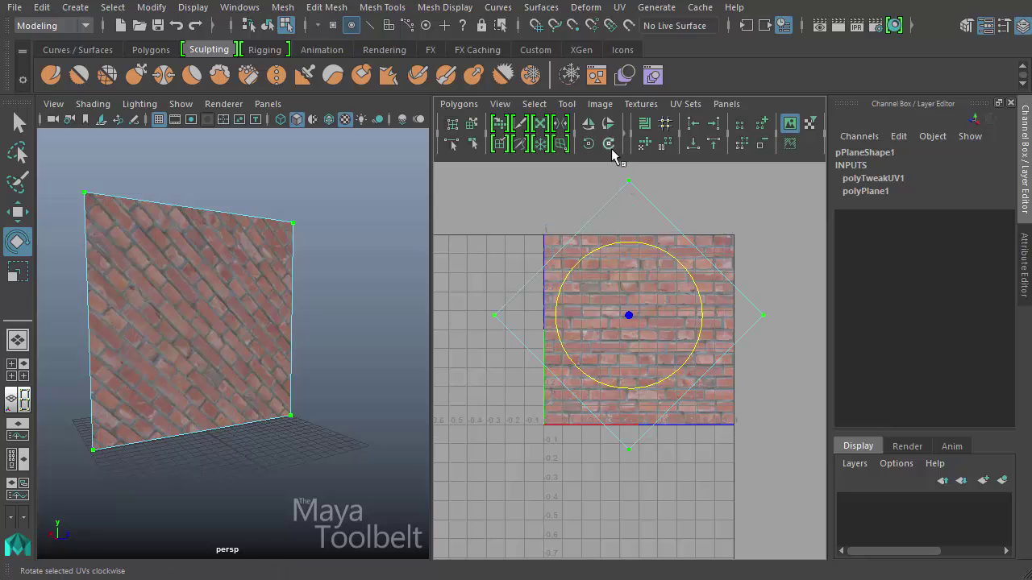
left_click(610, 145)
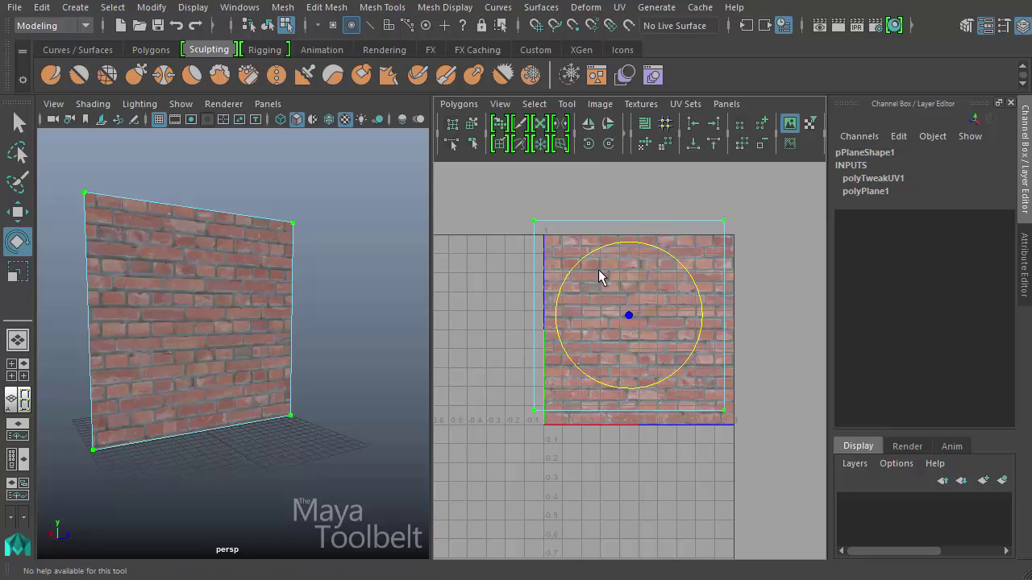
Step: Move the wall plane's UVs to line up with the edges of the brick image square
key("w")
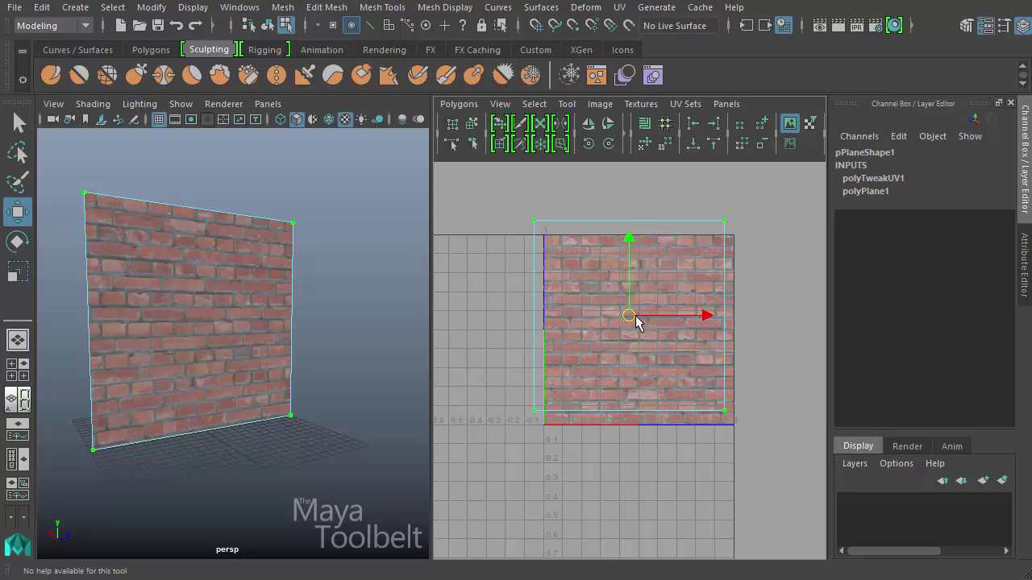
mouse_move(637, 321)
left_mouse_down()
mouse_move(660, 335)
mouse_move(645, 331)
left_mouse_up()
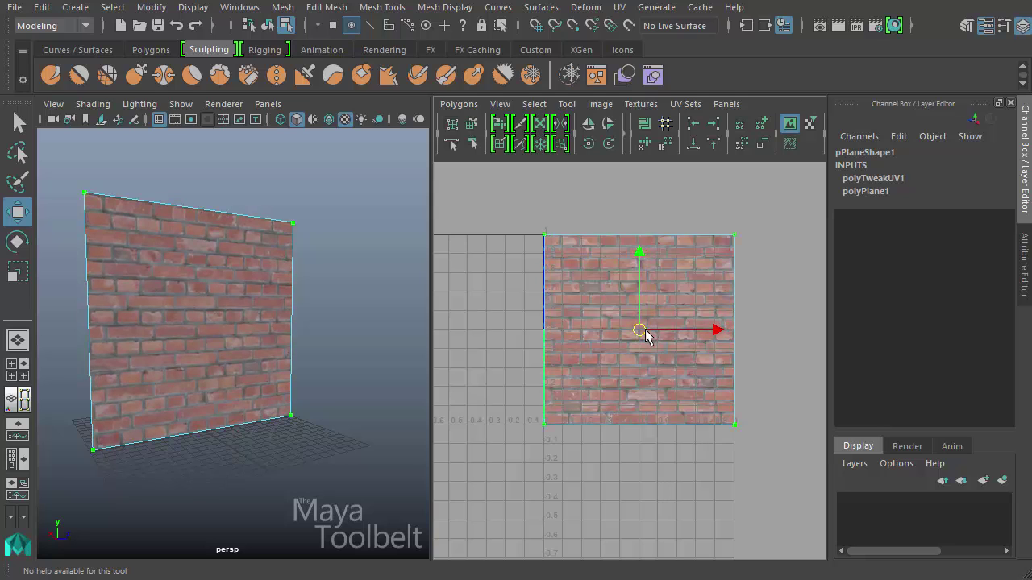
mouse_move(637, 339)
left_mouse_down()
mouse_move(680, 301)
mouse_move(570, 279)
mouse_move(675, 338)
mouse_move(671, 328)
mouse_move(546, 296)
mouse_move(691, 350)
mouse_move(636, 321)
mouse_move(646, 330)
left_mouse_up()
Step: Rotate the wall plane's UVs clockwise by another 180 degrees in total while viewing the bricks up close
left_click_drag(253, 318, 206, 320, "alt")
right_click_drag(205, 321, 293, 329, "alt")
middle_click_drag(208, 266, 252, 504, "alt")
middle_click_drag(229, 315, 396, 404, "alt")
left_click_drag(226, 415, 321, 250, "alt")
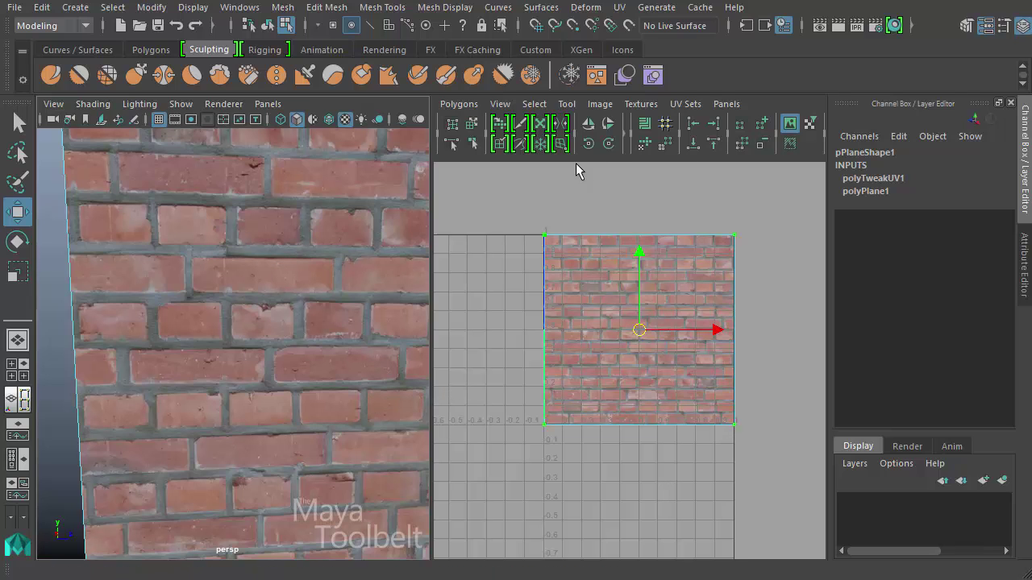
left_click(607, 145)
left_click(608, 145)
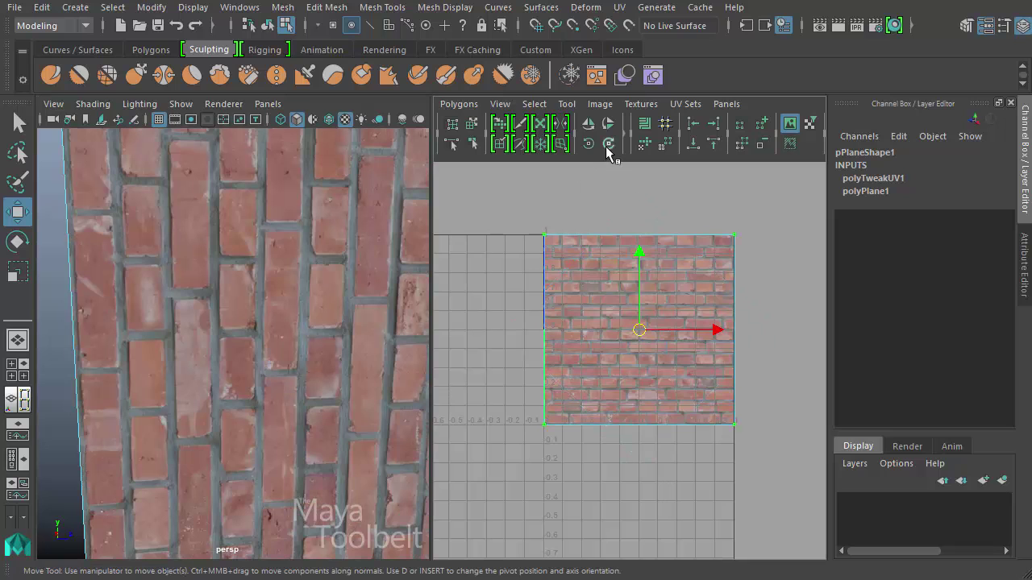
left_click(608, 145)
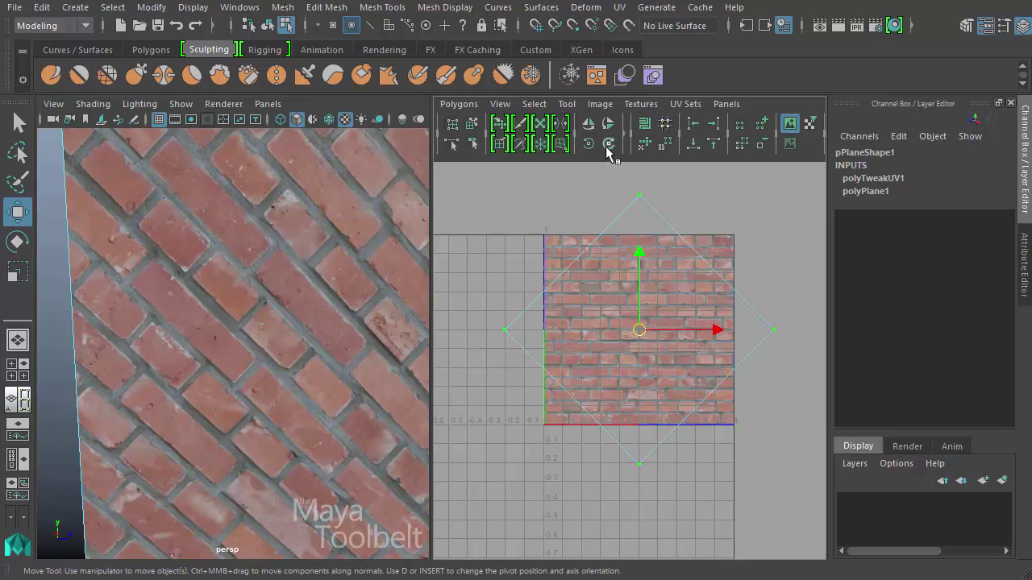
left_click(608, 146)
Step: Check the horizontal bricks on the whole wall and return from UV selection to object selection mode
middle_click_drag(295, 341, 254, 288, "alt")
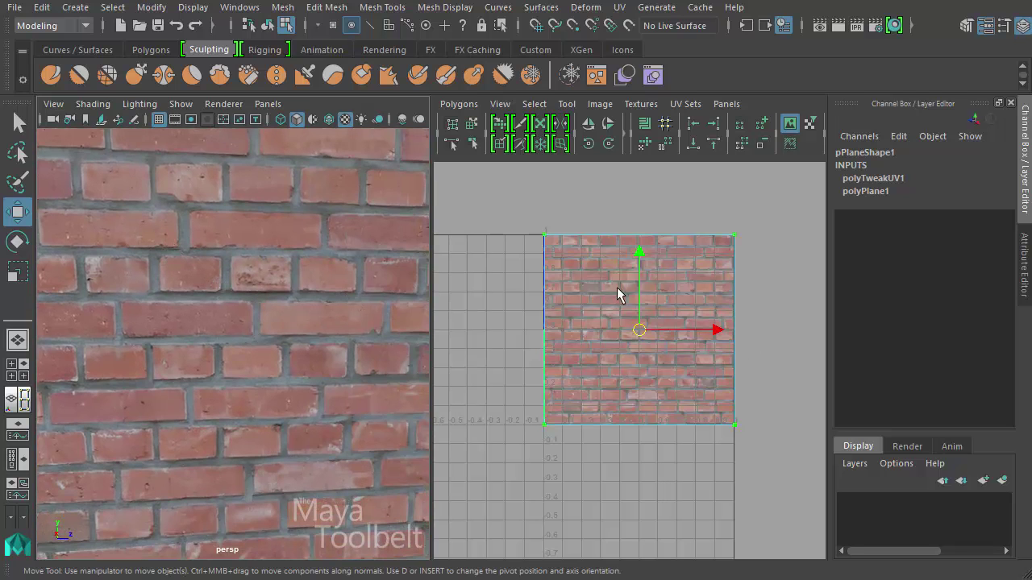
right_click_drag(350, 353, 184, 343, "alt")
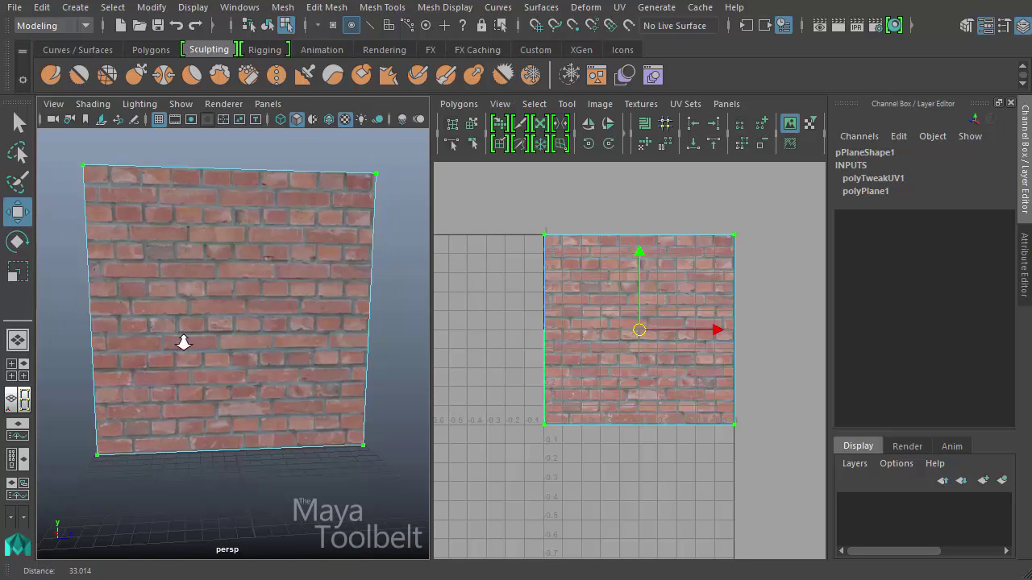
left_click_drag(226, 369, 330, 361, "alt")
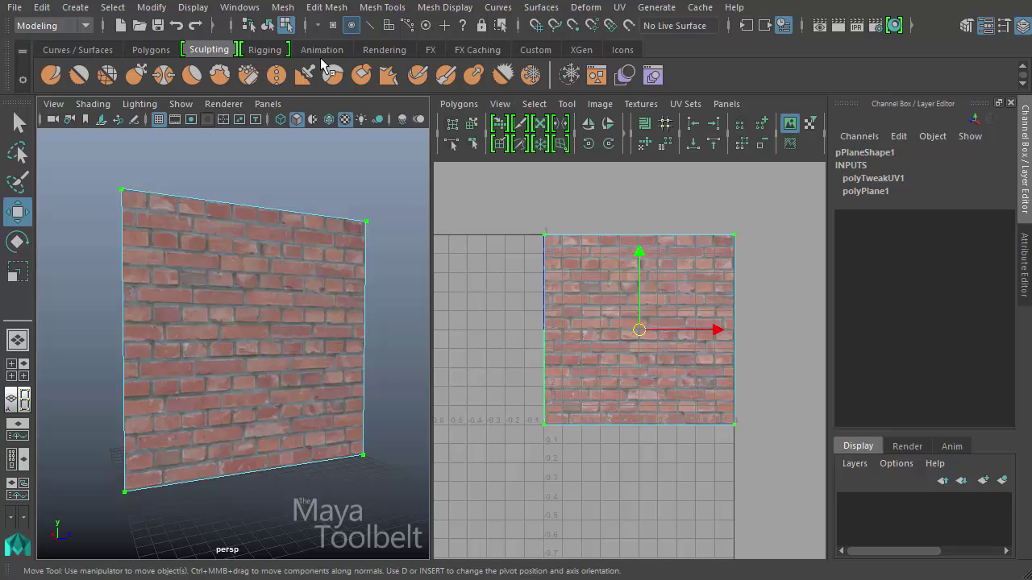
left_click(267, 25)
left_click_drag(300, 263, 317, 275, "alt")
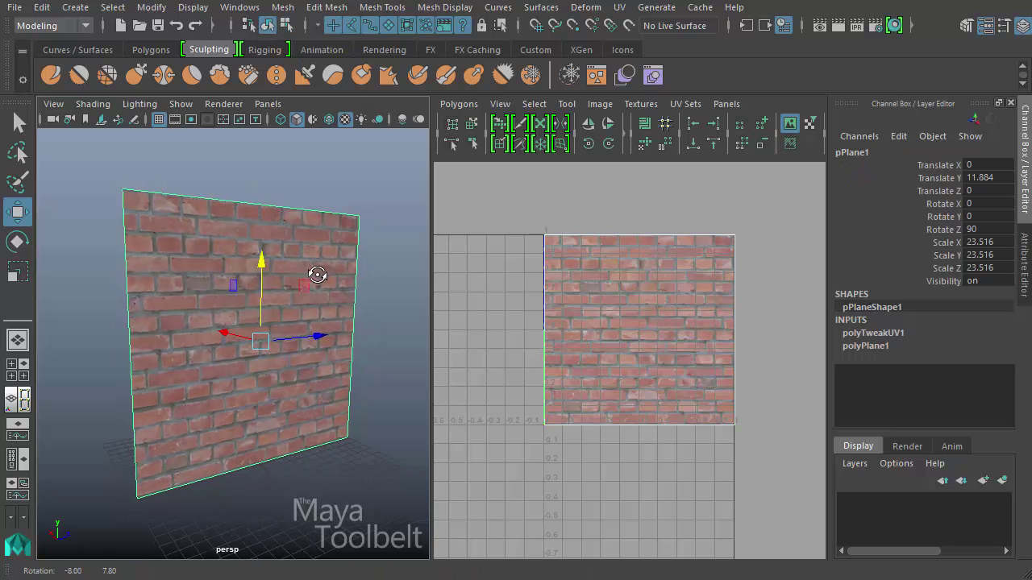
right_click_drag(366, 327, 341, 315, "alt")
middle_click_drag(379, 444, 331, 352, "alt")
right_click_drag(321, 363, 346, 373, "alt")
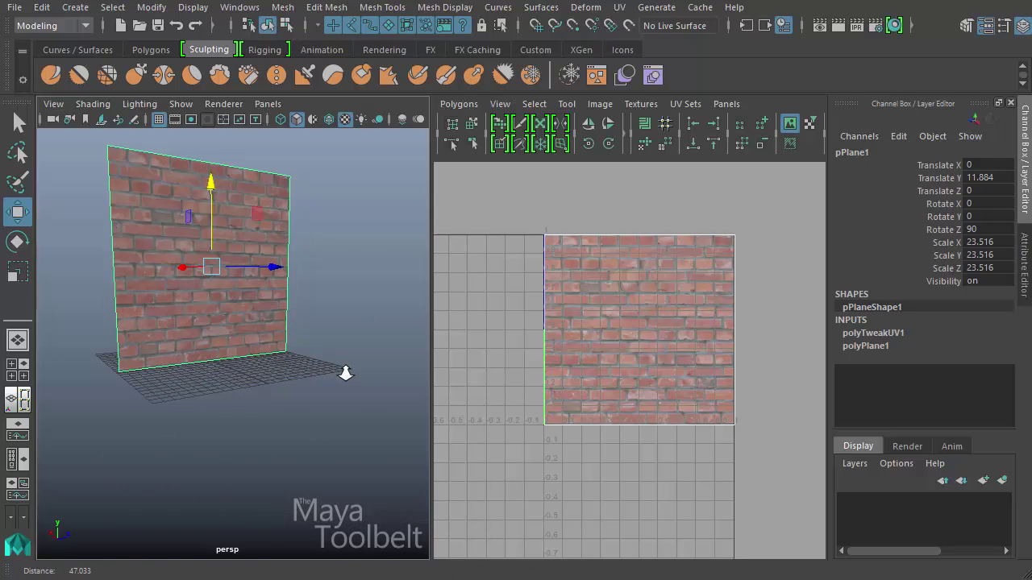
Step: Create a polygon cube and move it in front of the brick wall to Translate X about -7.154
left_click(75, 7)
mouse_move(156, 70)
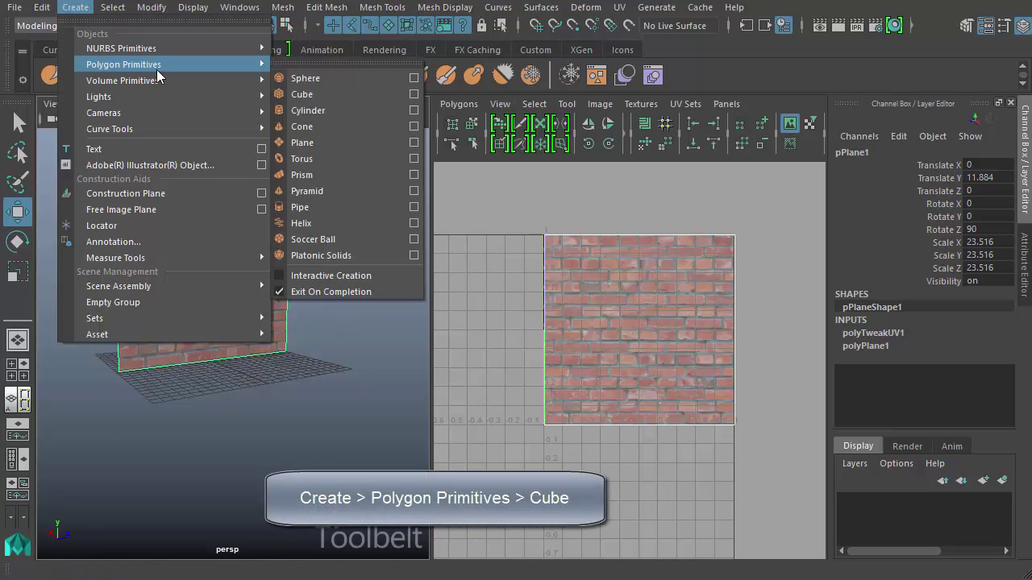
left_click(302, 94)
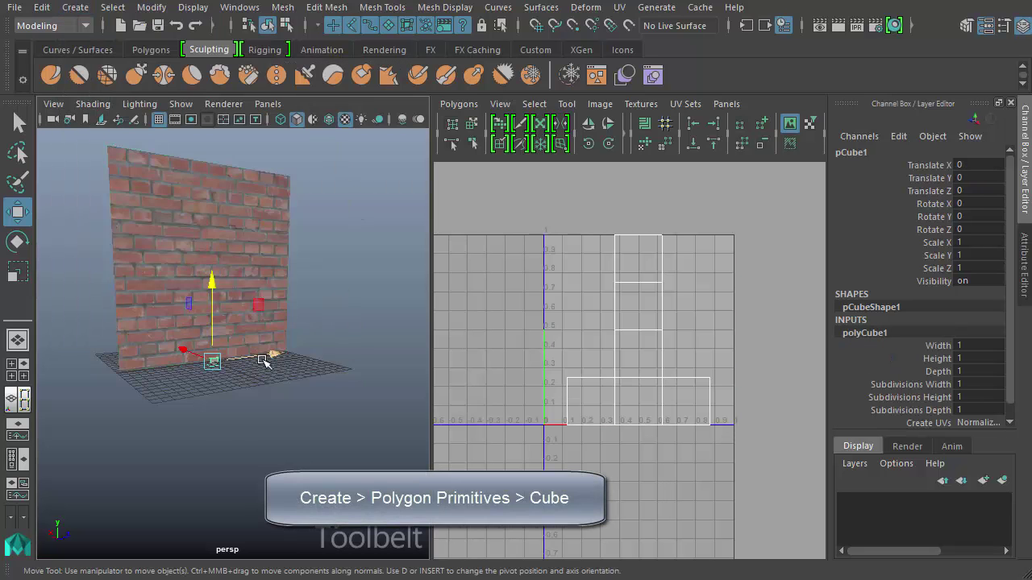
left_click_drag(262, 360, 253, 371, "alt")
left_click_drag(150, 341, 196, 365)
left_click_drag(173, 377, 191, 383, "alt")
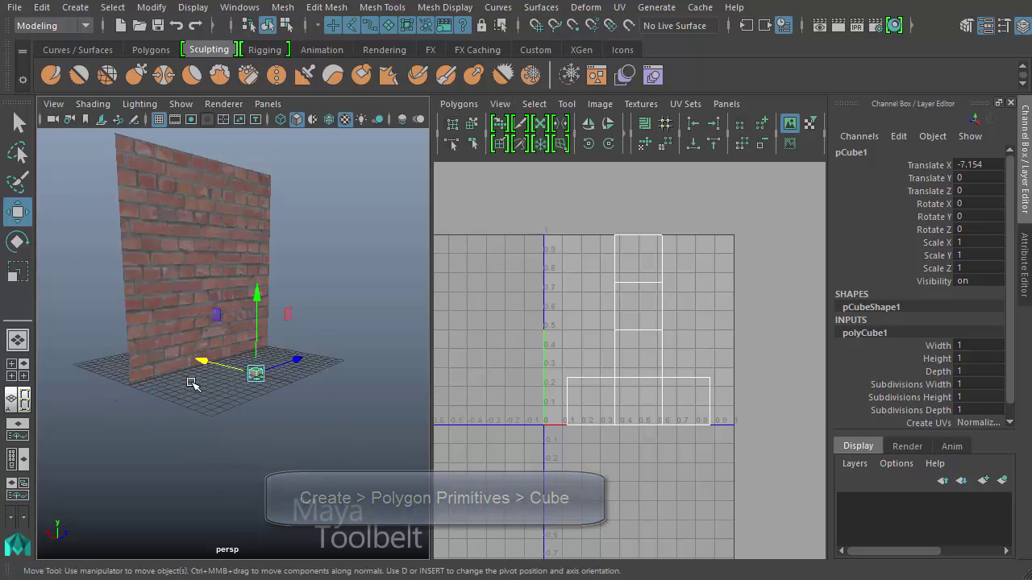
Step: Scale the cube uniformly to about 5.768 and raise it to Translate Y about 2.975
right_click_drag(192, 383, 320, 422, "alt")
middle_click_drag(320, 422, 415, 506, "alt")
key("r")
key("w")
left_click_drag(267, 293, 317, 314)
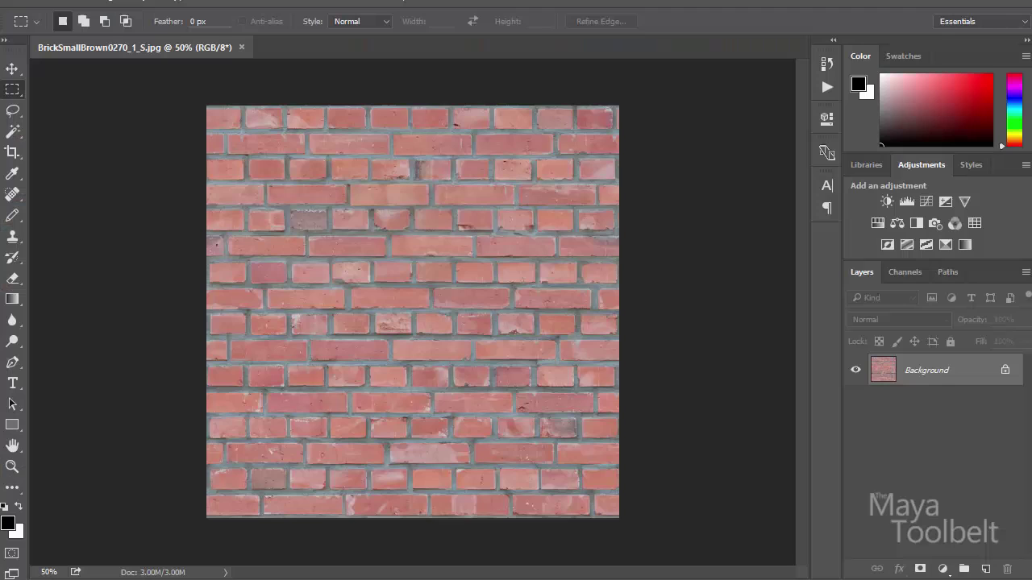
Step: Switch to Photoshop and open another texture image file
left_click(44, 1)
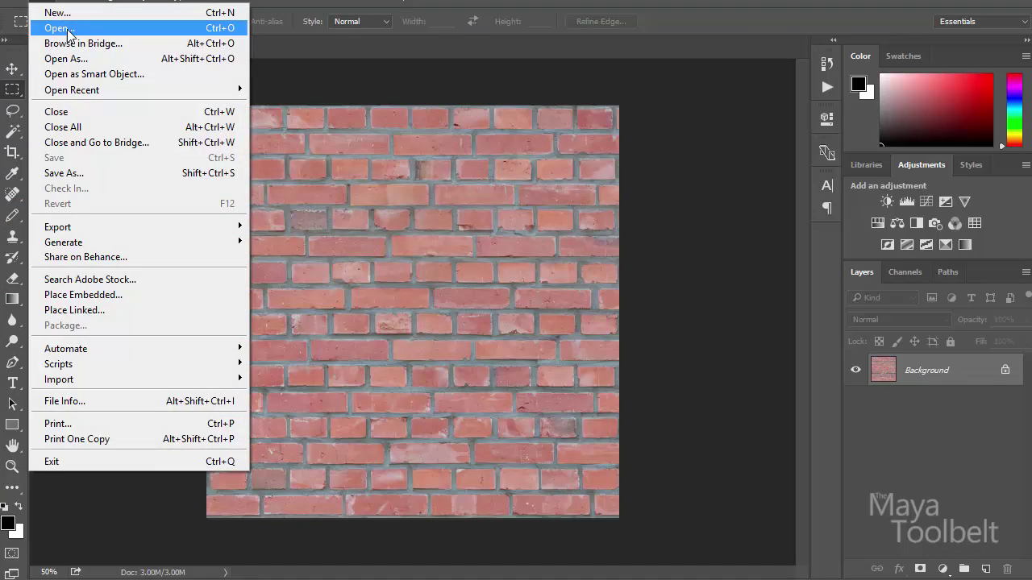
left_click(68, 30)
double_click(622, 113)
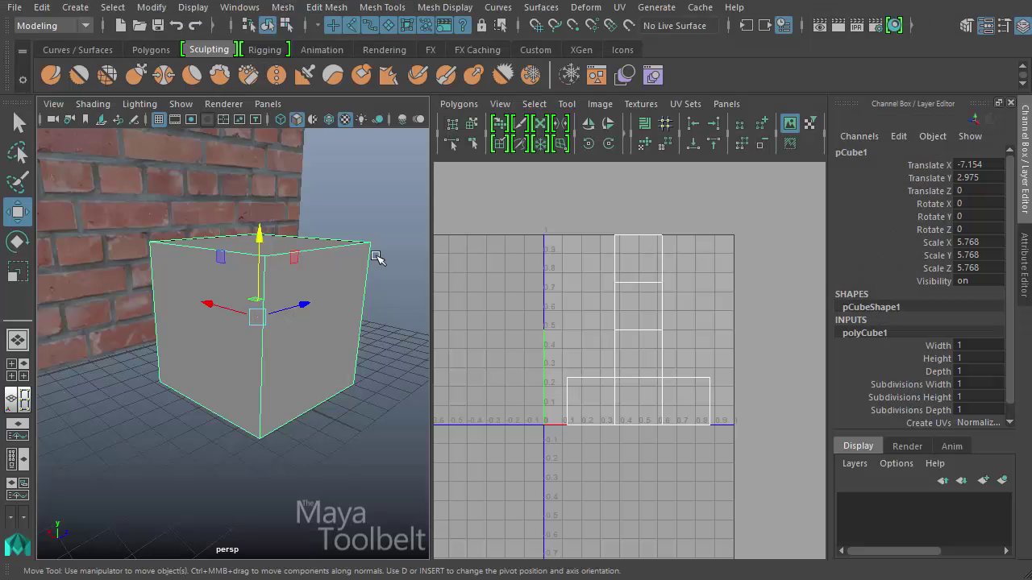
Step: Switch back to Maya, assign a new Lambert material to the cube and name it WoodCrate
left_click_drag(348, 228, 312, 325, "alt")
right_click_drag(322, 273, 322, 577)
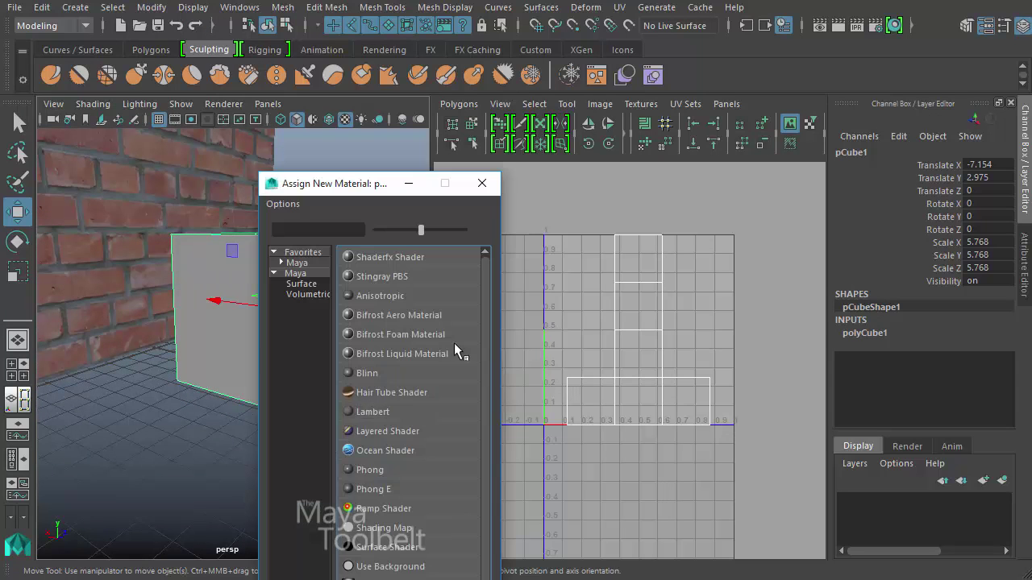
left_click(390, 412)
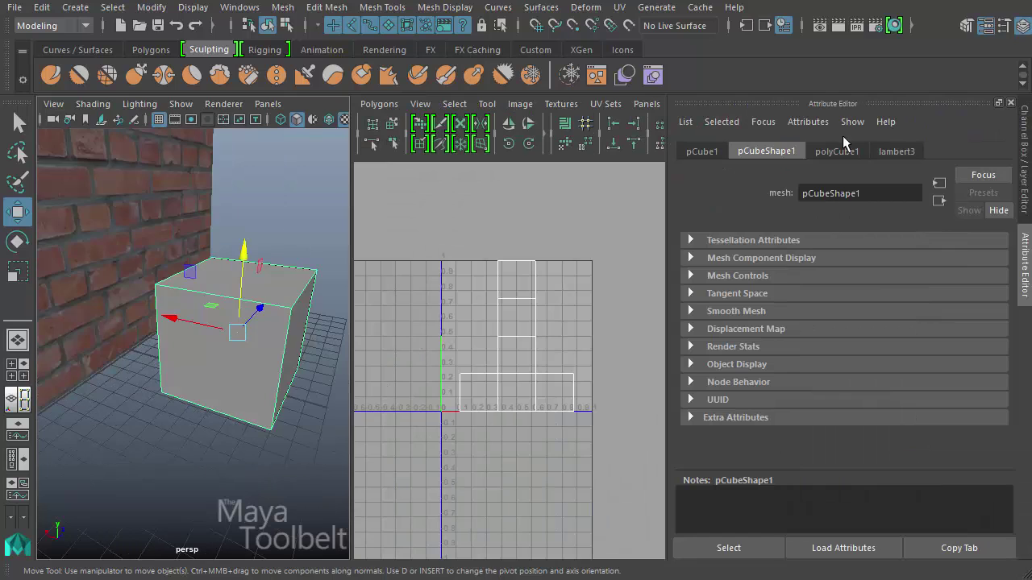
left_click(913, 152)
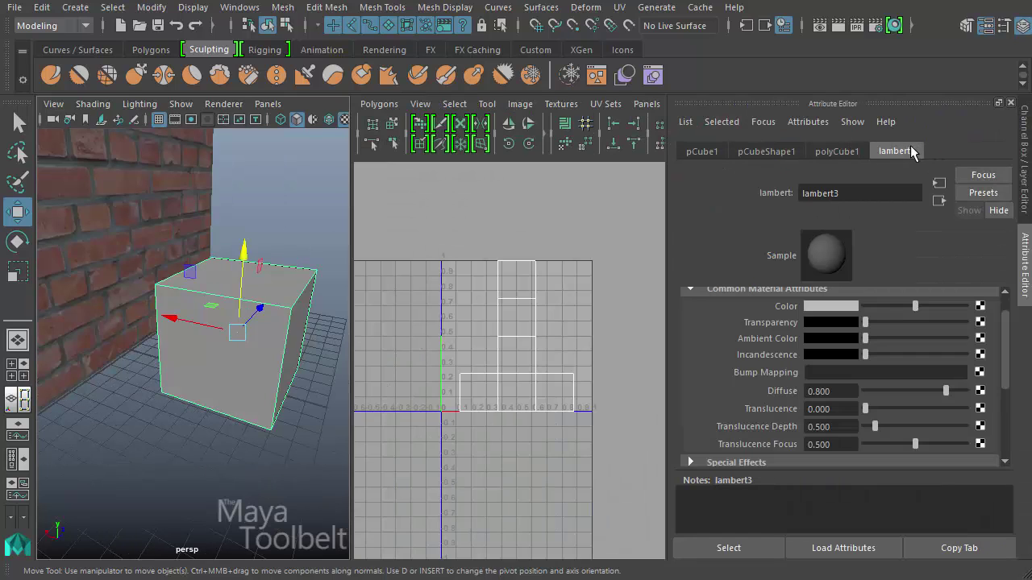
double_click(851, 195)
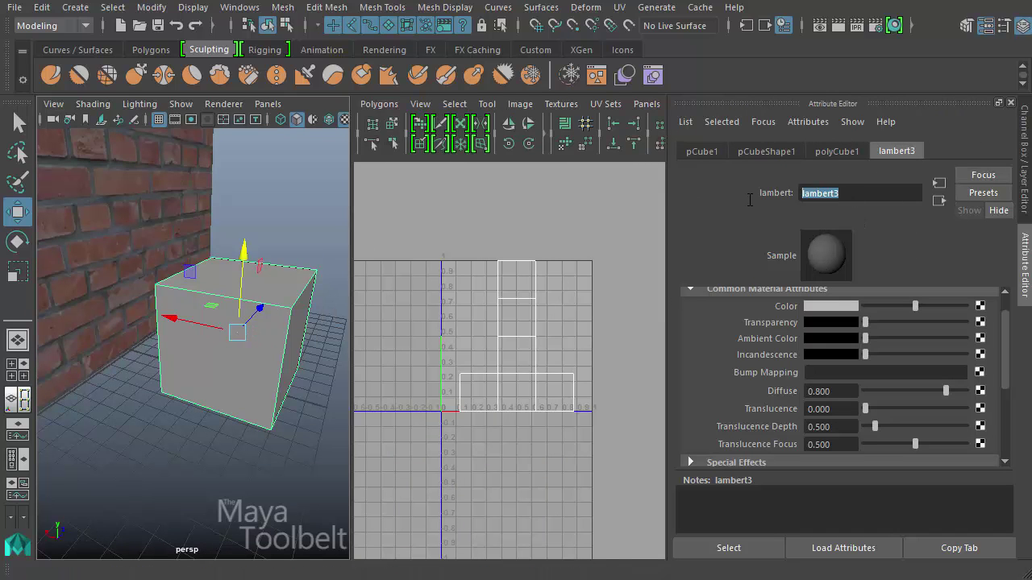
type("WoodCrate")
key("Return")
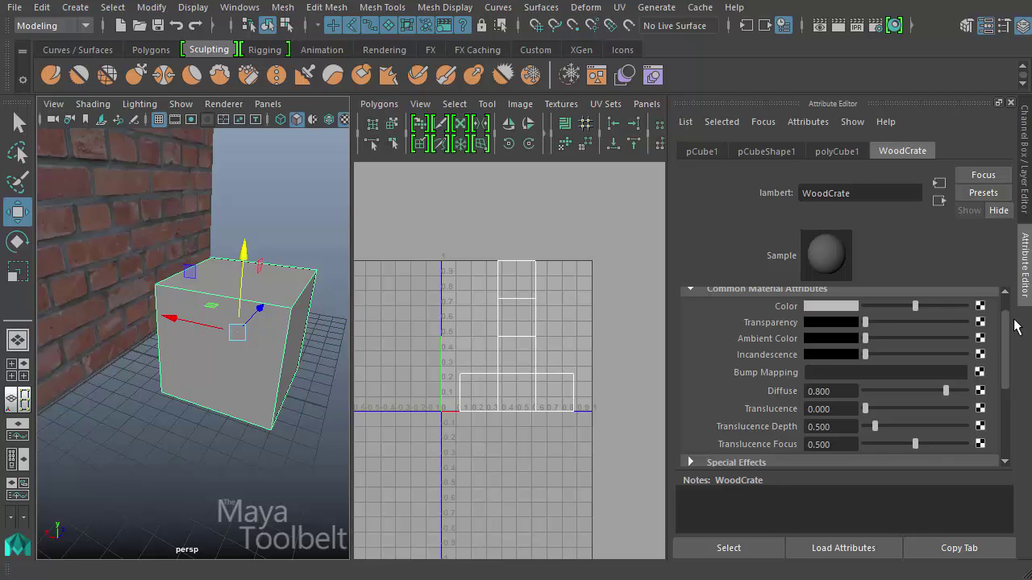
Step: Connect a File texture to the WoodCrate material's Color and load the image Cargo0095_S.jpg
left_click(980, 307)
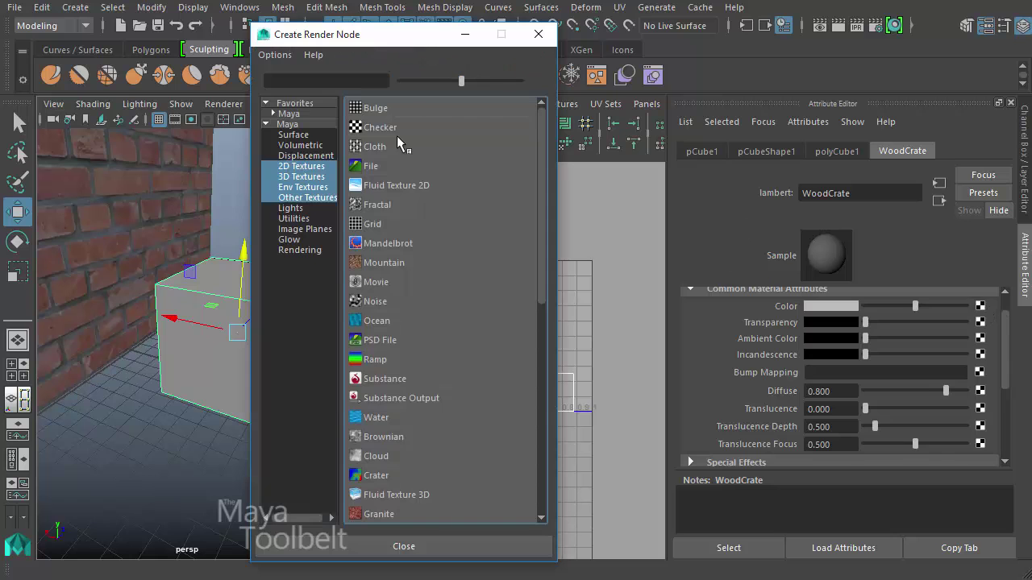
left_click(371, 166)
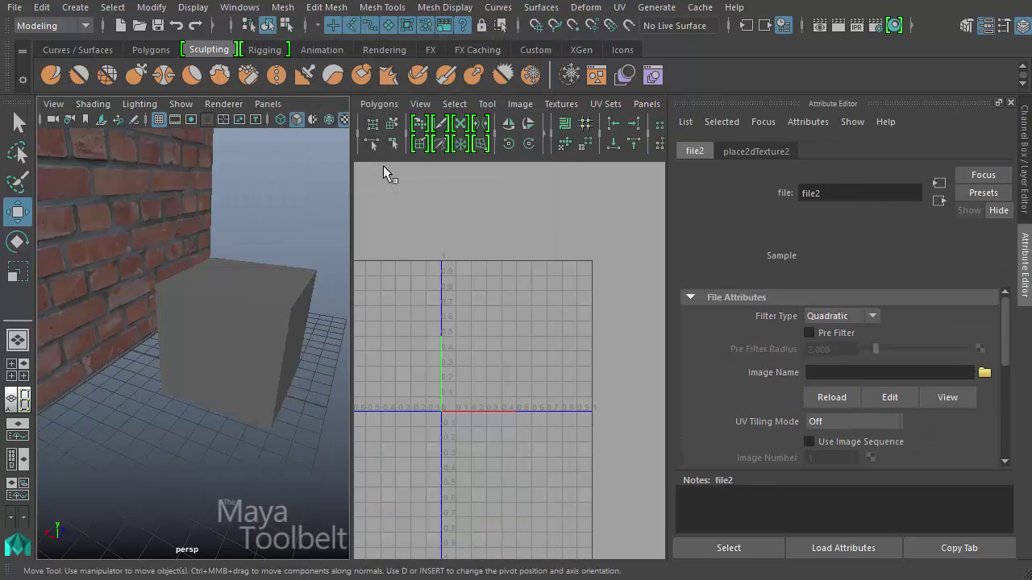
left_click(985, 371)
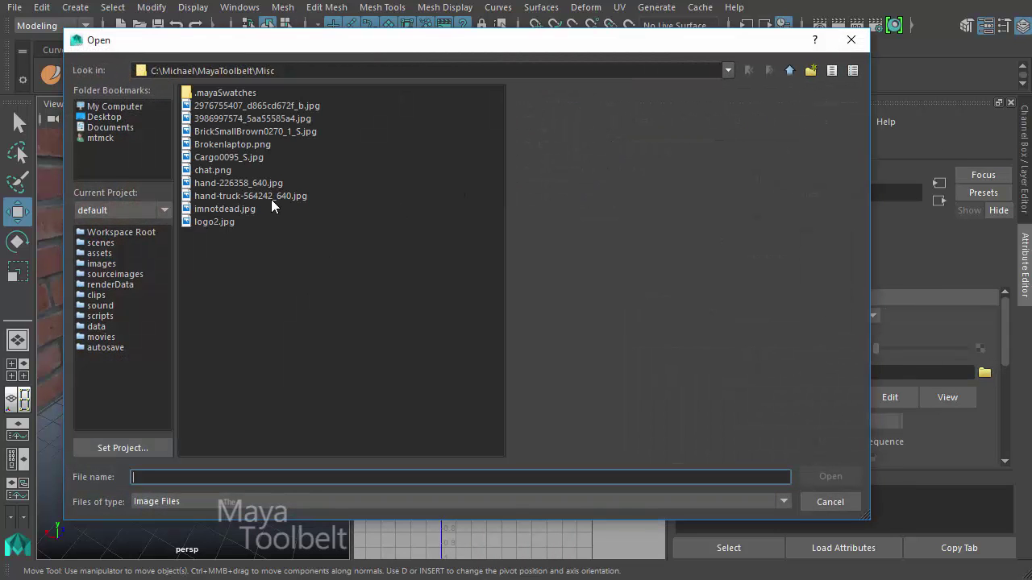
left_click(283, 158)
left_click(839, 477)
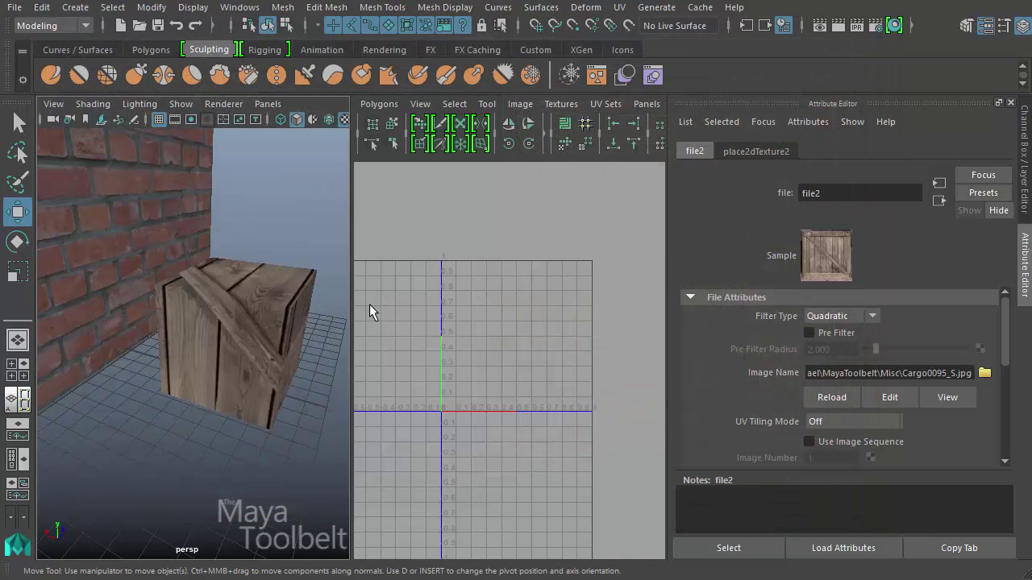
Step: Maximize the perspective view, then select the brick wall plane and hide it
left_click_drag(208, 357, 474, 412, "alt")
left_click(242, 363)
key("space")
left_click(546, 443)
left_click_drag(548, 447, 333, 429, "alt")
left_click(311, 270)
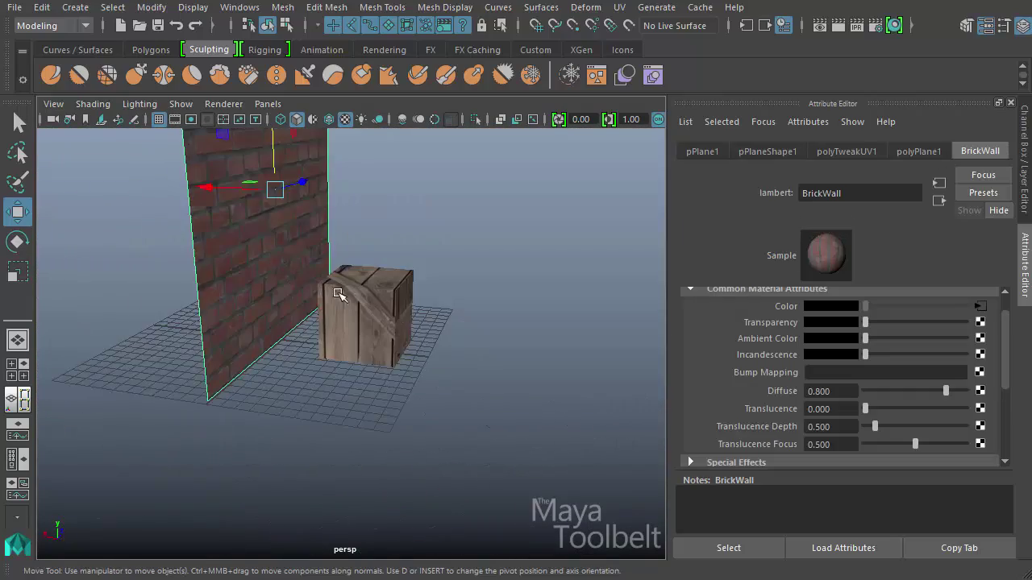
left_click_drag(433, 335, 332, 290, "alt")
key("ctrl+h")
Step: Select and frame the crate cube and examine how the wood image falls on its different sides
left_click(413, 340)
key("f")
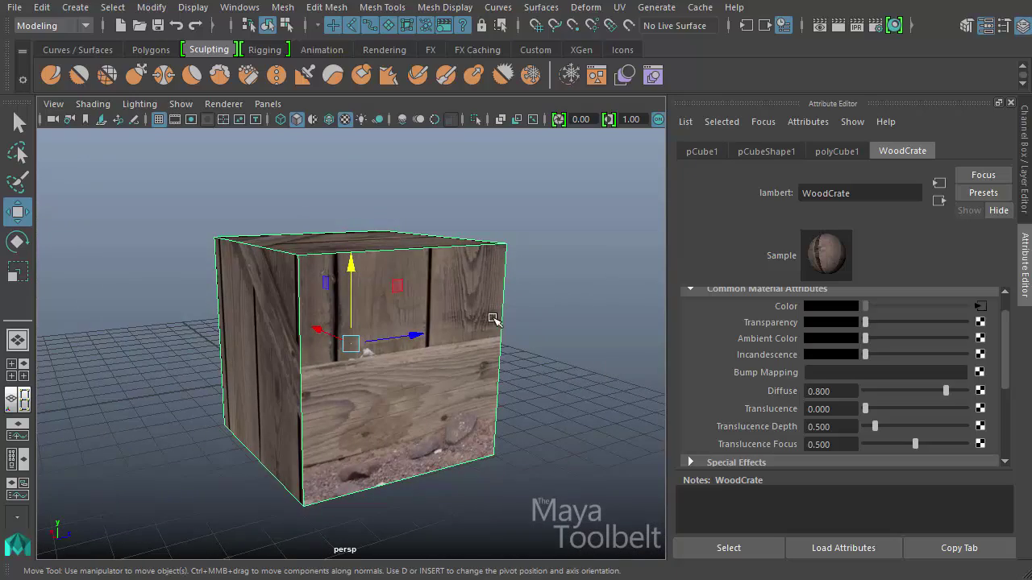
left_click_drag(522, 299, 370, 294, "alt")
left_click_drag(283, 344, 498, 357, "alt")
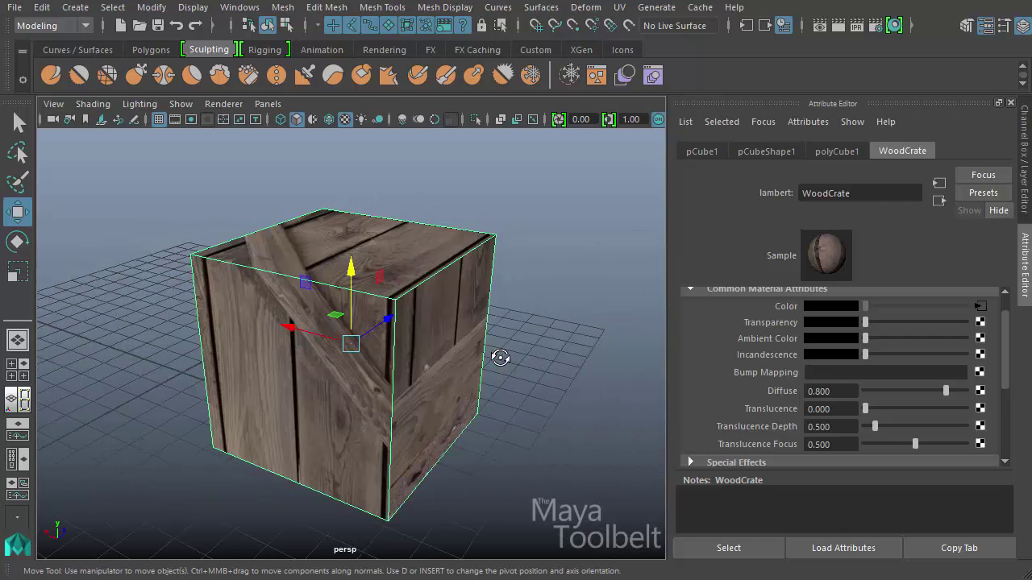
Step: Switch to the Persp/UV Editor layout with the crate cube selected and bring up the Channel Box
left_click(18, 401)
key("ctrl+a")
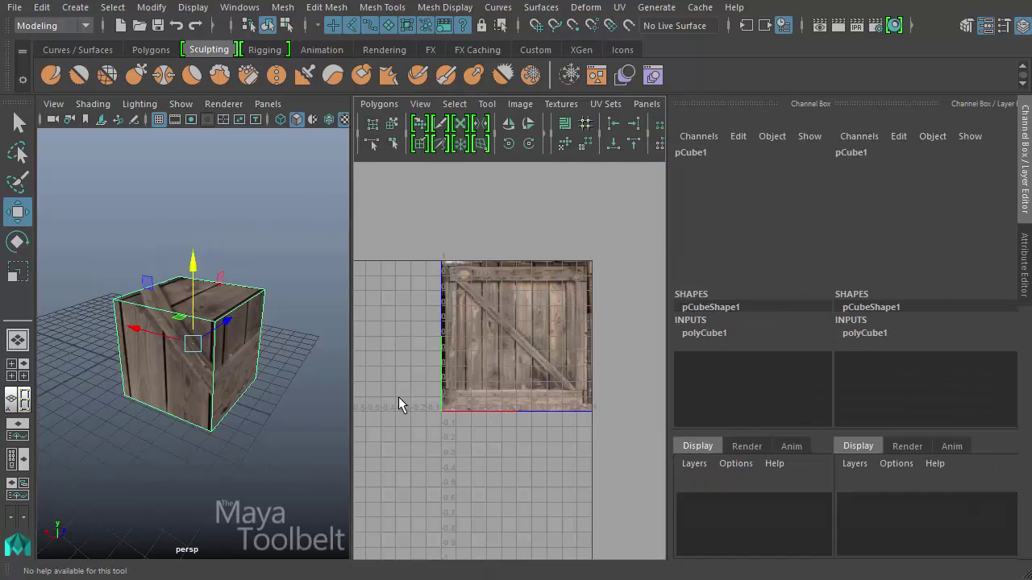
Step: Frame the selected cube's UV layout in the UV Editor and examine how it overlaps the crate image
left_click(284, 304)
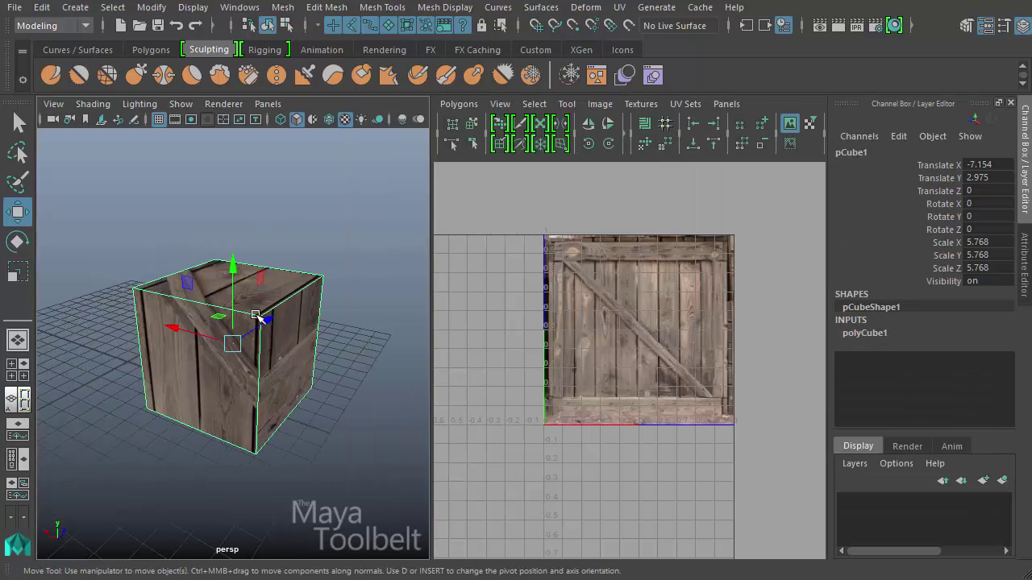
middle_click_drag(604, 406, 590, 428, "alt")
right_click_drag(633, 434, 743, 458, "alt")
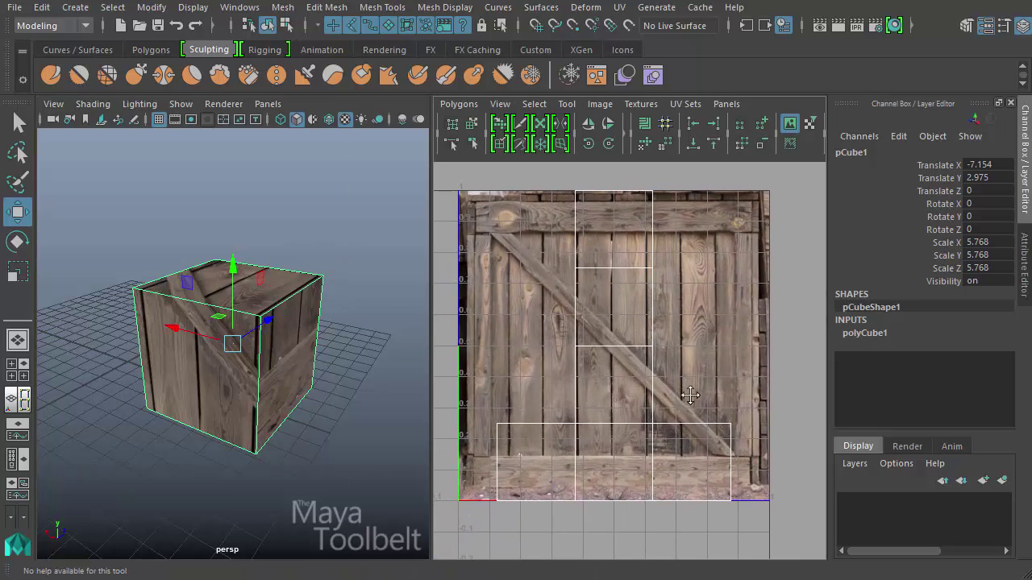
middle_click_drag(690, 395, 700, 413, "alt")
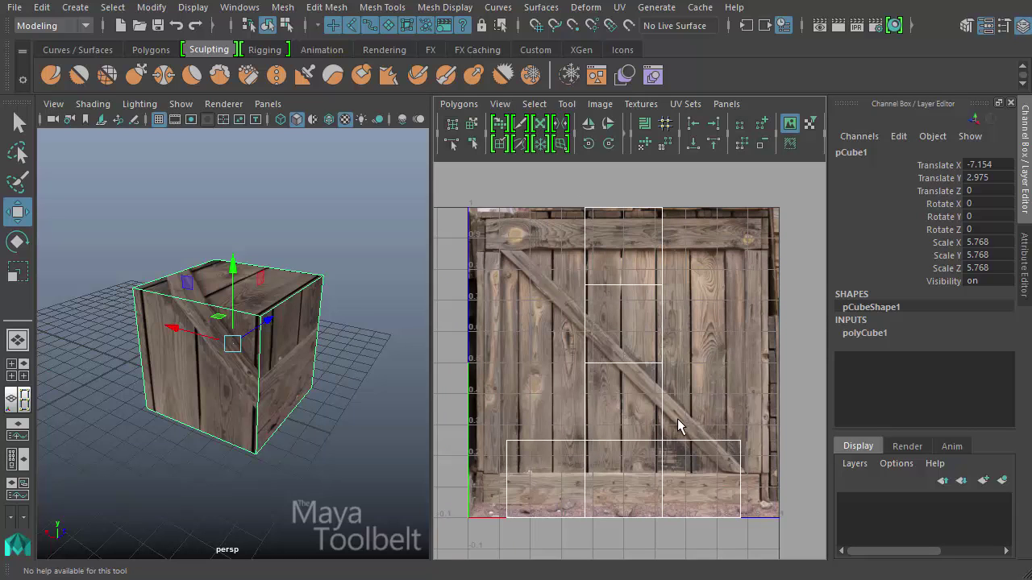
mouse_move(727, 410)
middle_mouse_down("alt")
mouse_move(721, 396)
mouse_move(731, 399)
middle_mouse_up("alt")
right_click_drag(731, 398, 717, 395, "alt")
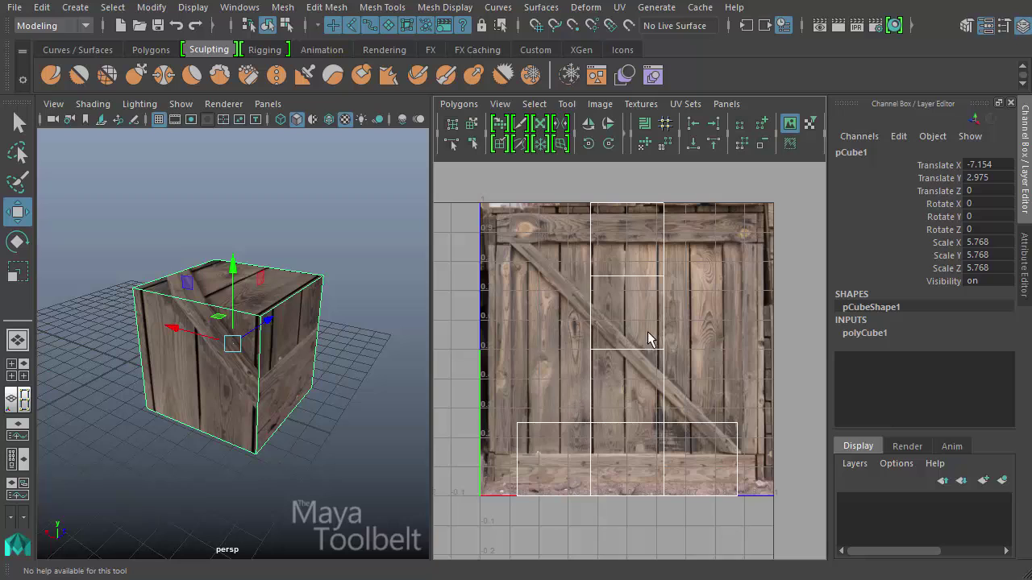
Step: Select UVs of individual squares in the layout and compare them with the matching corners on the cube
right_click_drag(565, 255, 619, 256)
left_click_drag(579, 193, 678, 284)
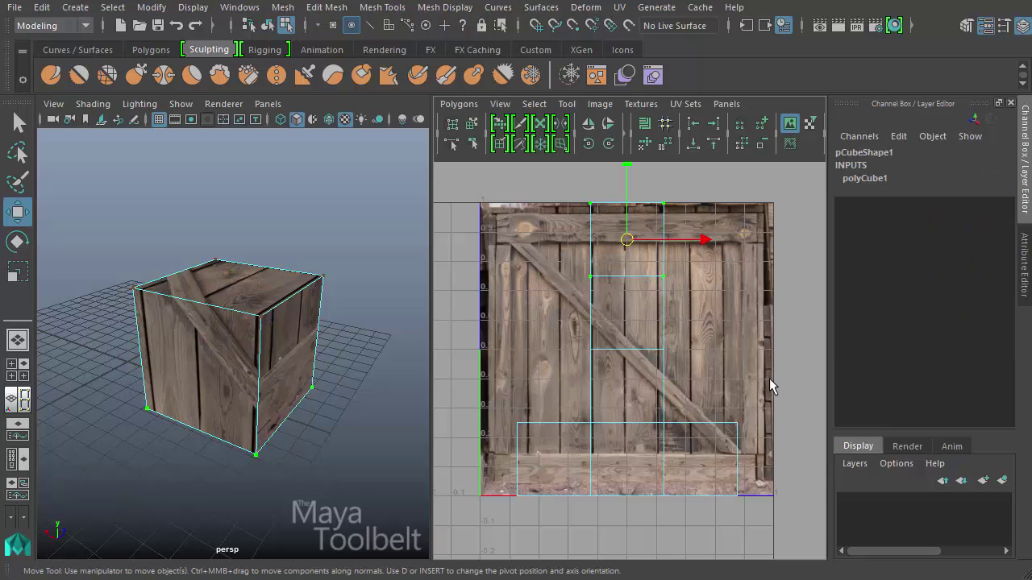
left_click_drag(263, 324, 133, 242, "alt")
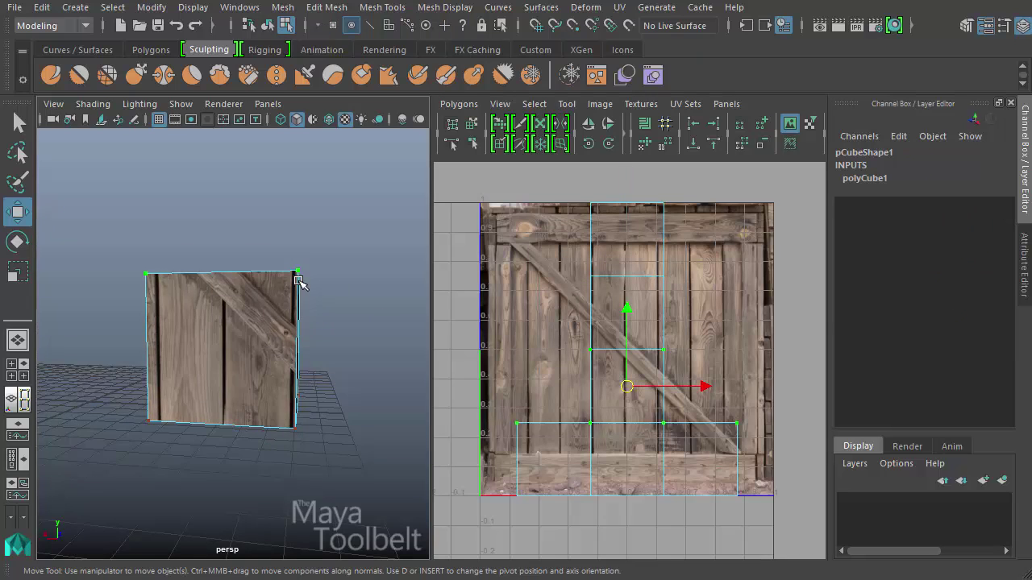
left_click_drag(299, 282, 274, 335, "alt")
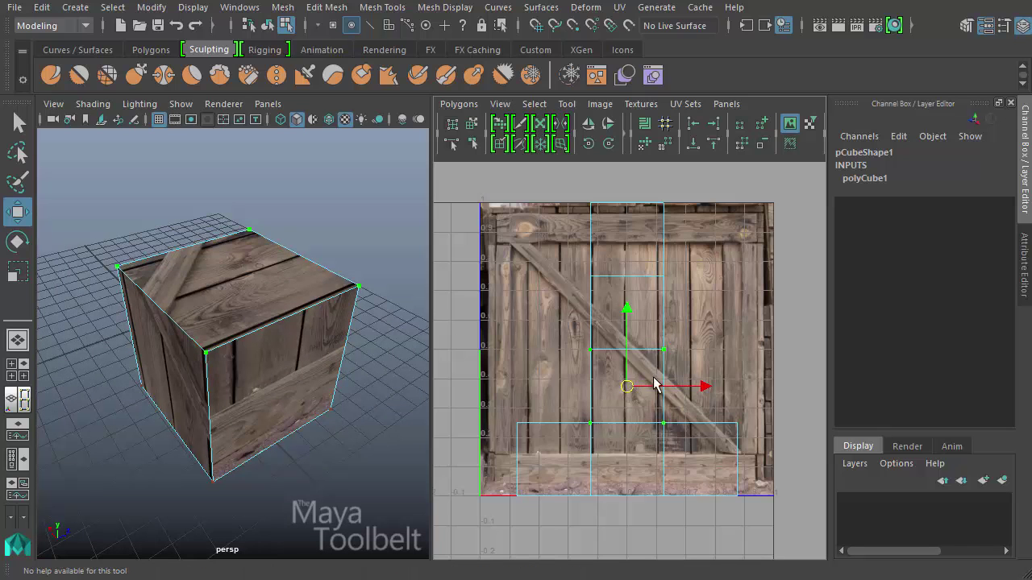
mouse_move(650, 387)
left_mouse_down()
mouse_move(572, 387)
mouse_move(664, 362)
mouse_move(565, 373)
mouse_move(599, 392)
mouse_move(672, 374)
mouse_move(579, 373)
mouse_move(636, 372)
left_mouse_up()
key("ctrl+z")
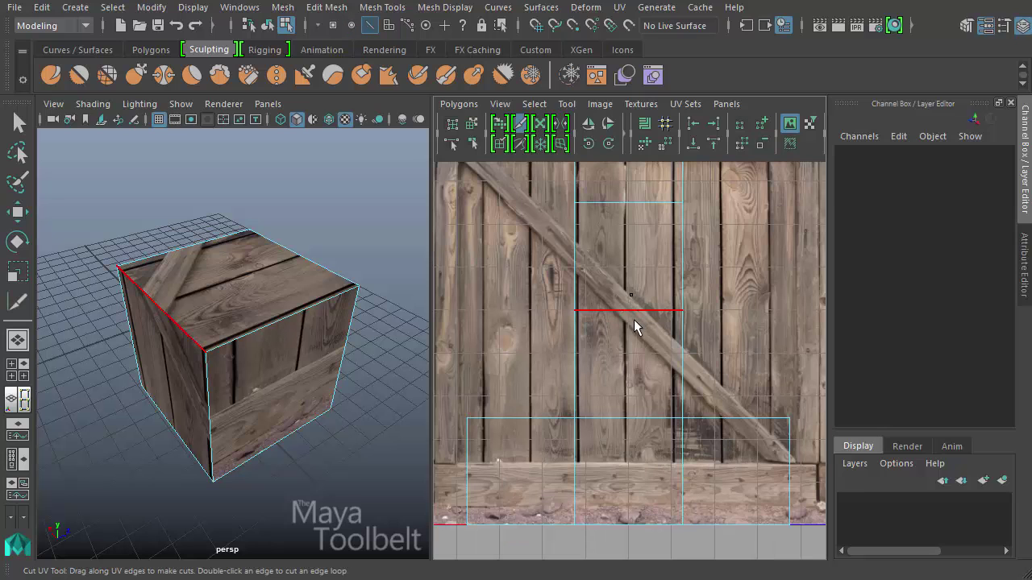
Step: Show the Cut UV Tool's settings, test a cut on the top face's upper UV edge, and undo that cut
left_click(628, 315)
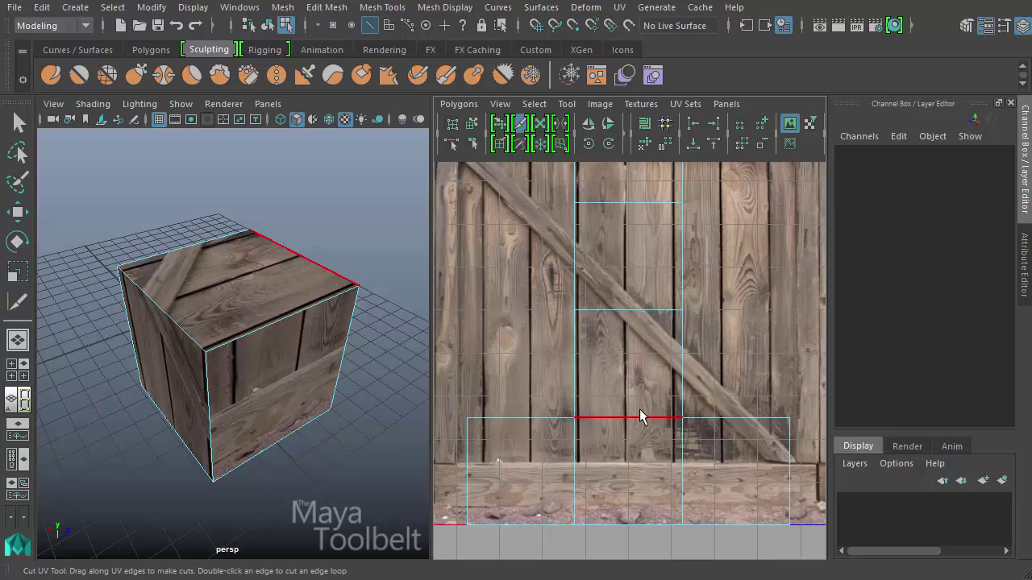
left_click(639, 417)
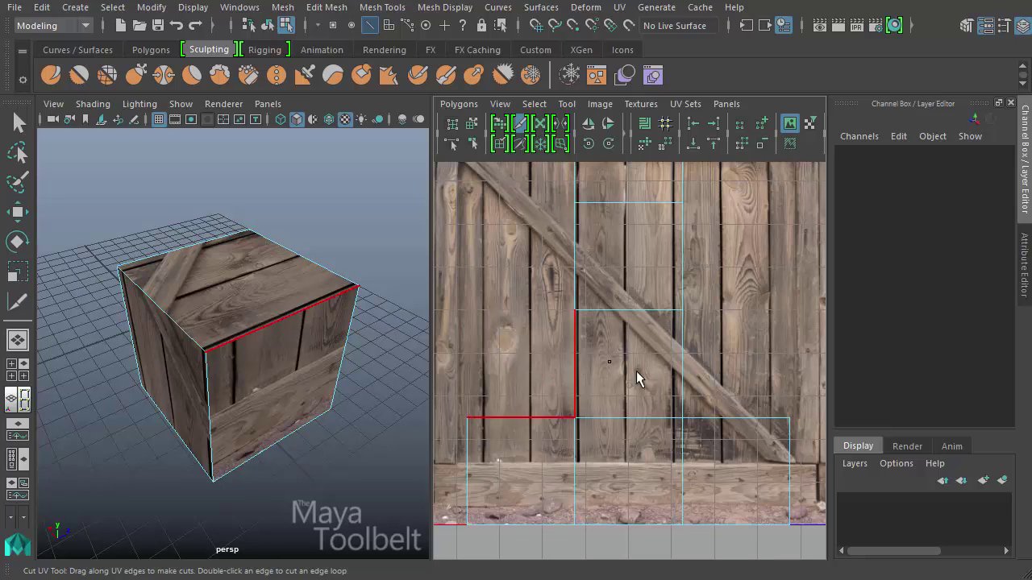
double_click(521, 126)
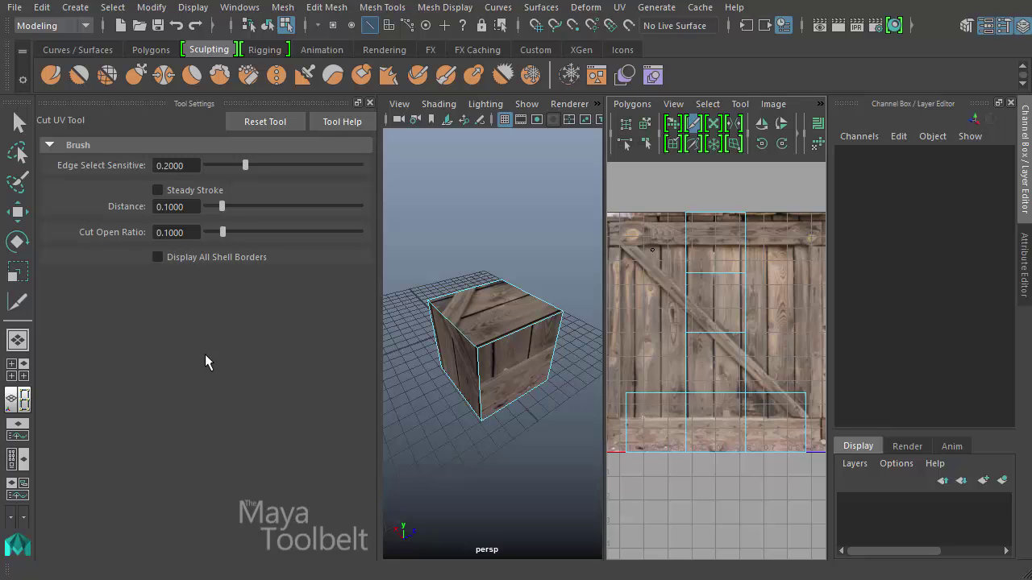
key("space")
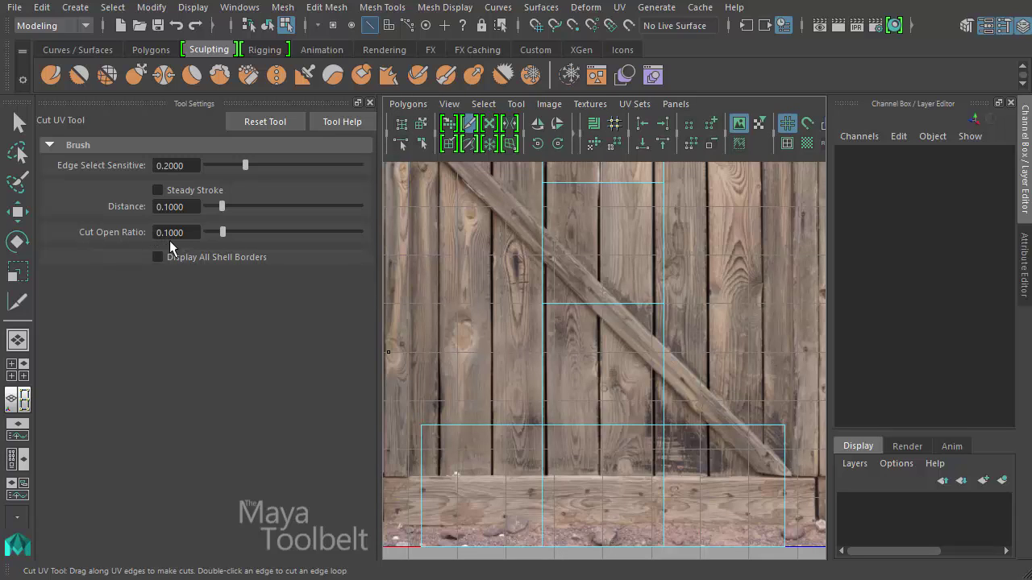
left_click(599, 304)
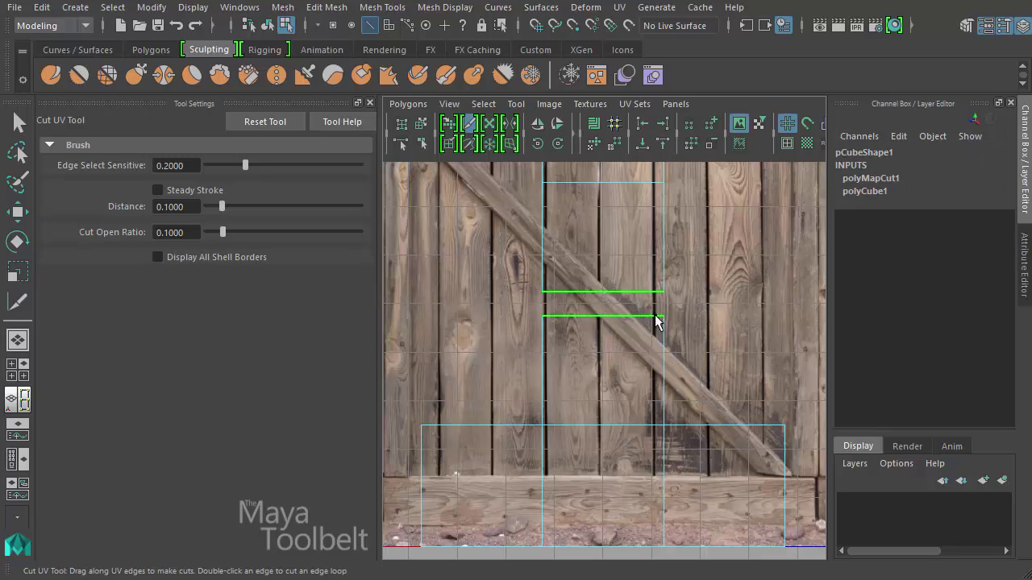
key("ctrl+z")
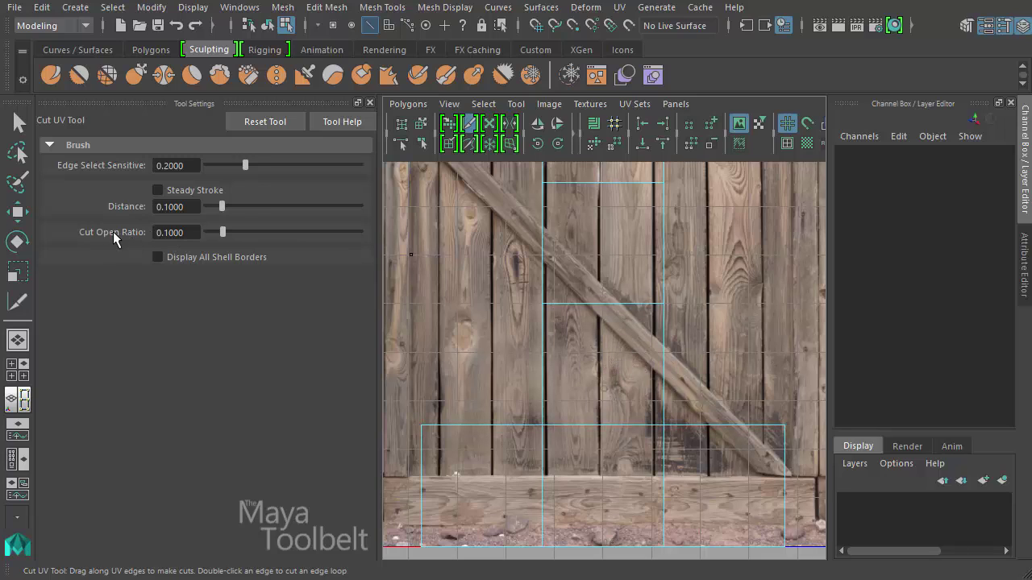
Step: Set the Cut Open Ratio to 0.01 and cut the upper and lower UV edges of the cube's top face
double_click(171, 232)
type(".01")
key("Return")
left_click(596, 304)
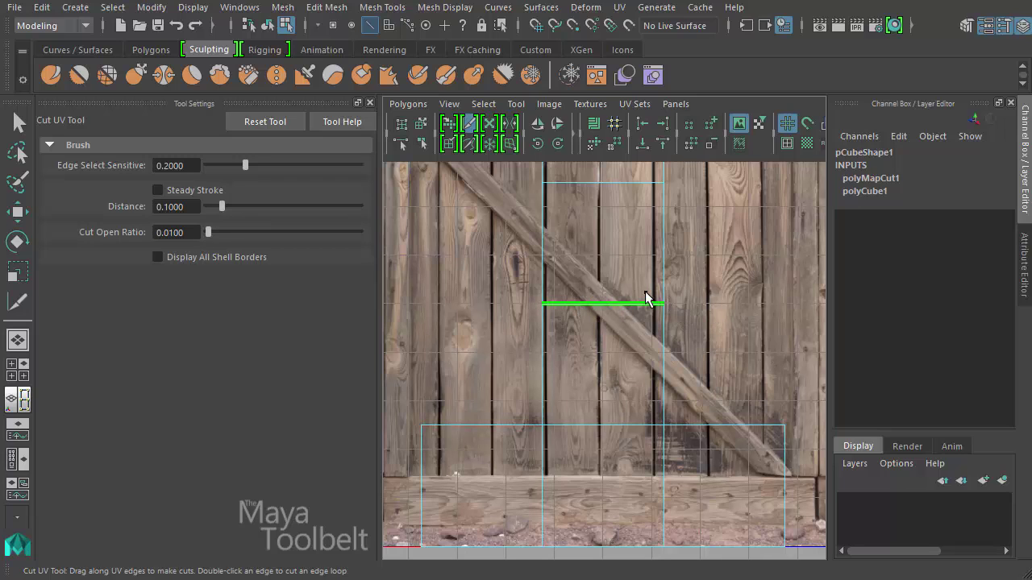
left_click(370, 102)
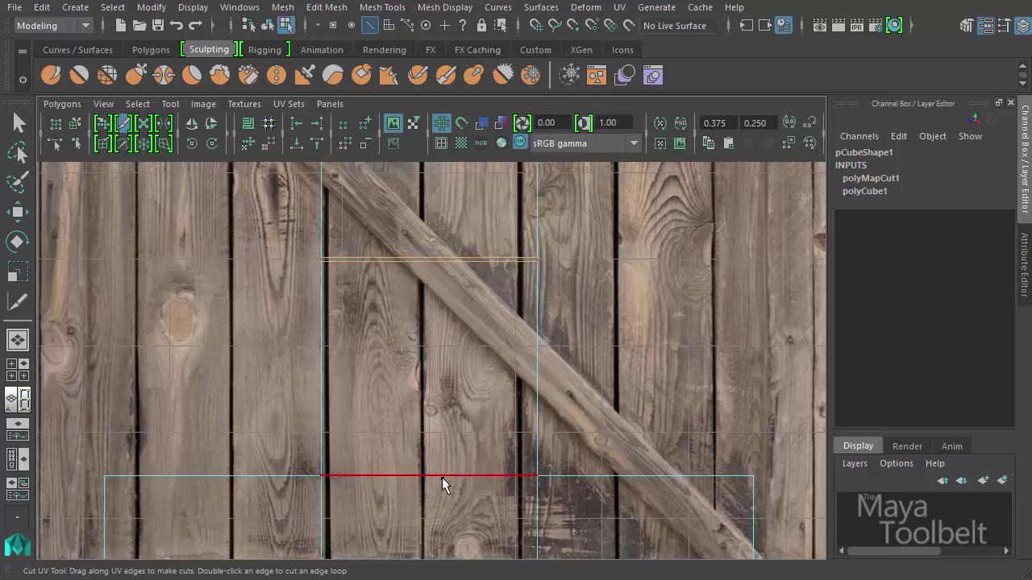
left_click(470, 476)
Step: Select the cut-free top face in the UV Editor and move its UV square out of the column
middle_click_drag(641, 355, 664, 387, "alt")
scroll(517, 362, "down", 1)
right_click_drag(430, 373, 233, 336, "alt")
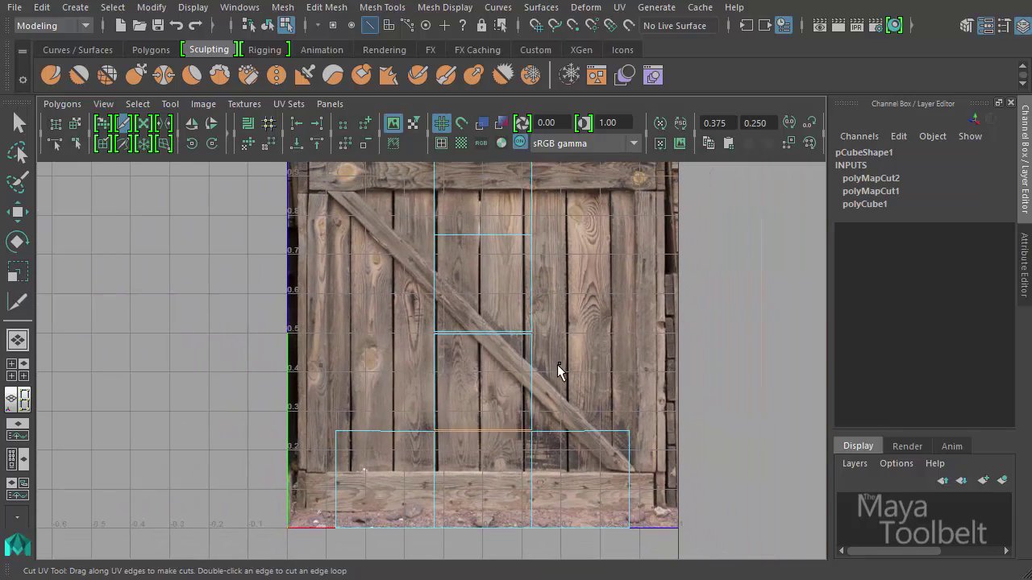
key("w")
right_click_drag(466, 352, 472, 396)
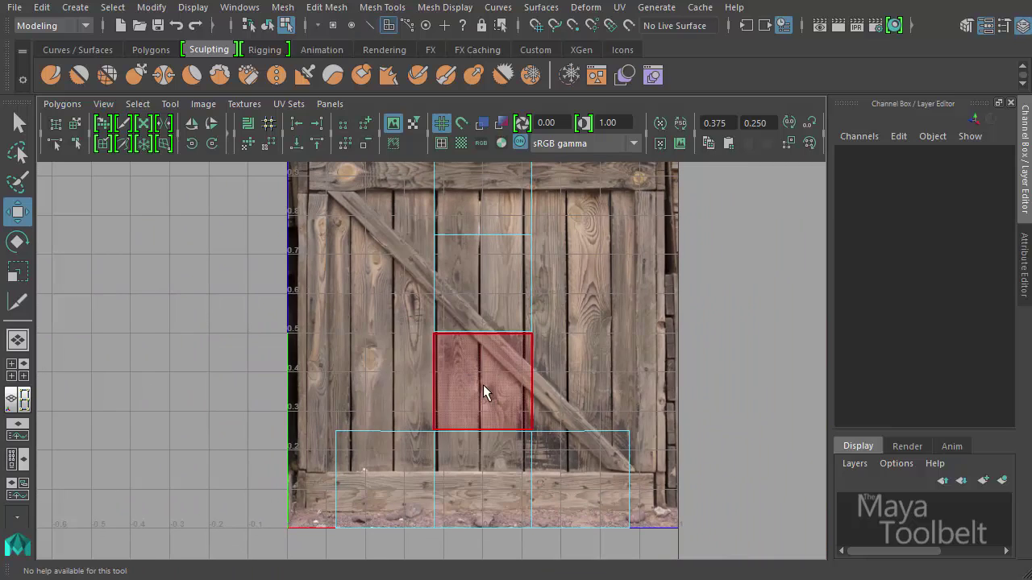
left_click(483, 384)
left_click_drag(484, 386, 471, 321)
Step: Slide the top face's UVs across the crate image while checking how the wood shifts on the cube
key("space")
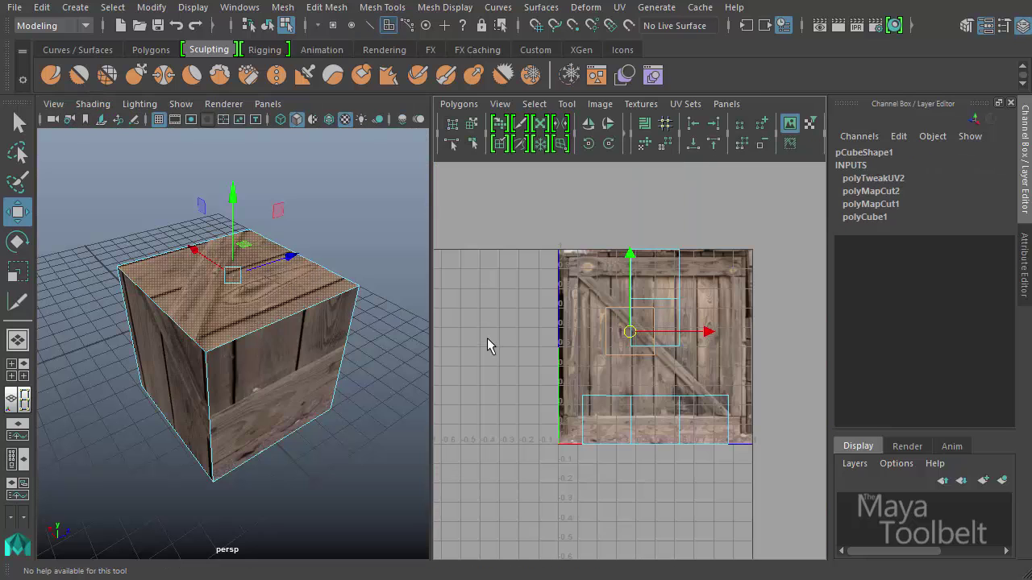
left_click_drag(629, 339, 669, 321)
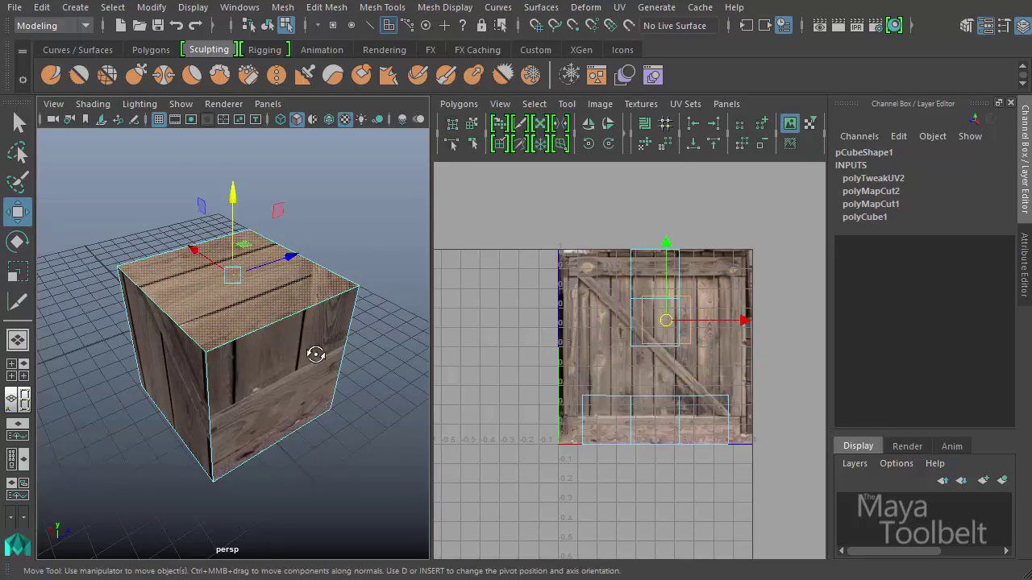
left_click_drag(318, 352, 329, 382, "alt")
left_click_drag(669, 323, 565, 318)
left_click_drag(311, 396, 335, 381, "alt")
Step: Place the top face's UV square over the crate image's upper-left corner, just inside the frame's outer edges
left_click_drag(595, 315, 613, 283)
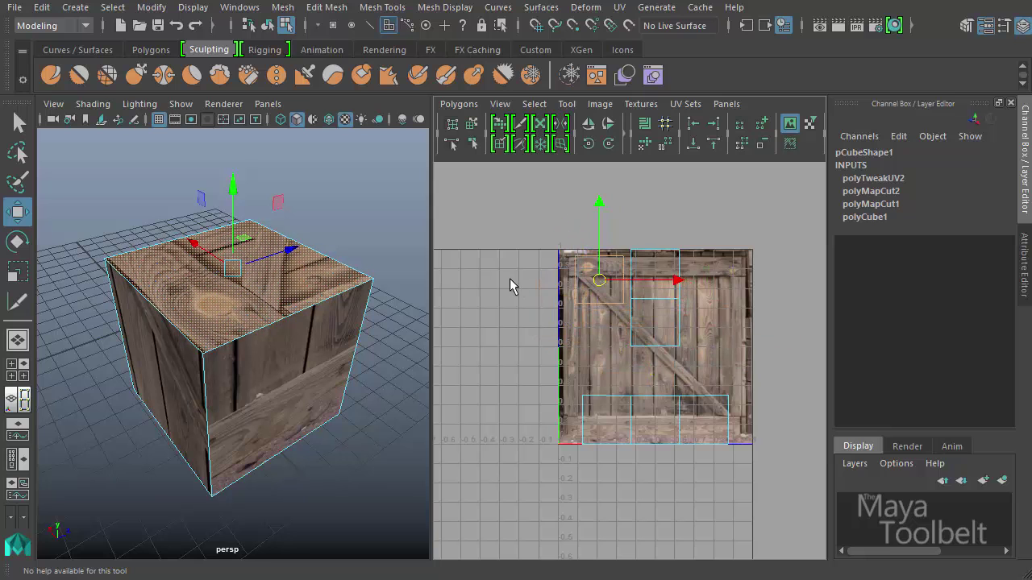
scroll(564, 342, "up", 5)
middle_click_drag(607, 352, 644, 415, "alt")
left_click_drag(605, 299, 589, 297)
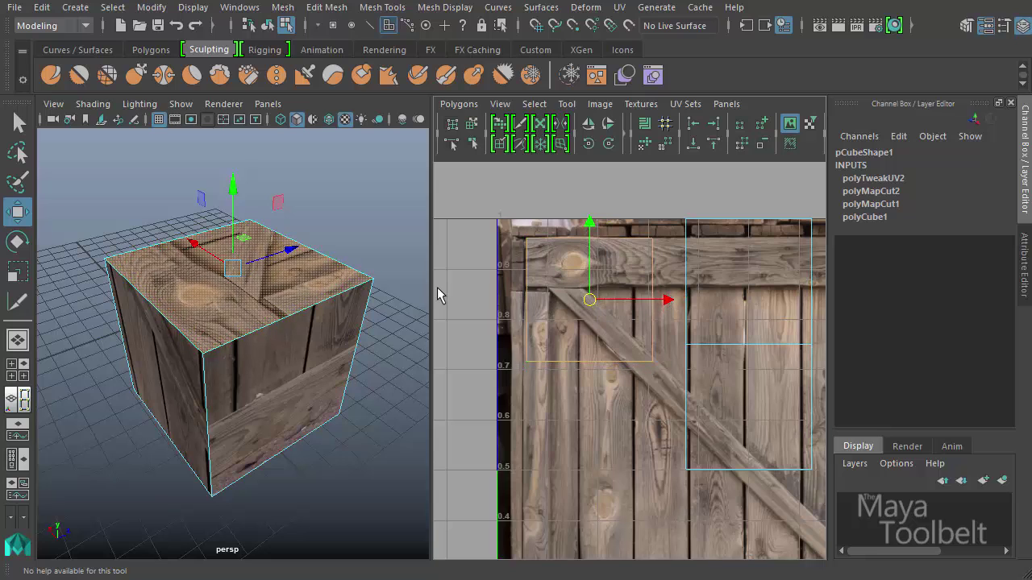
Step: Move the top face's lower two UVs down to the lower outer edge of the crate's frame
right_click_drag(538, 282, 608, 282)
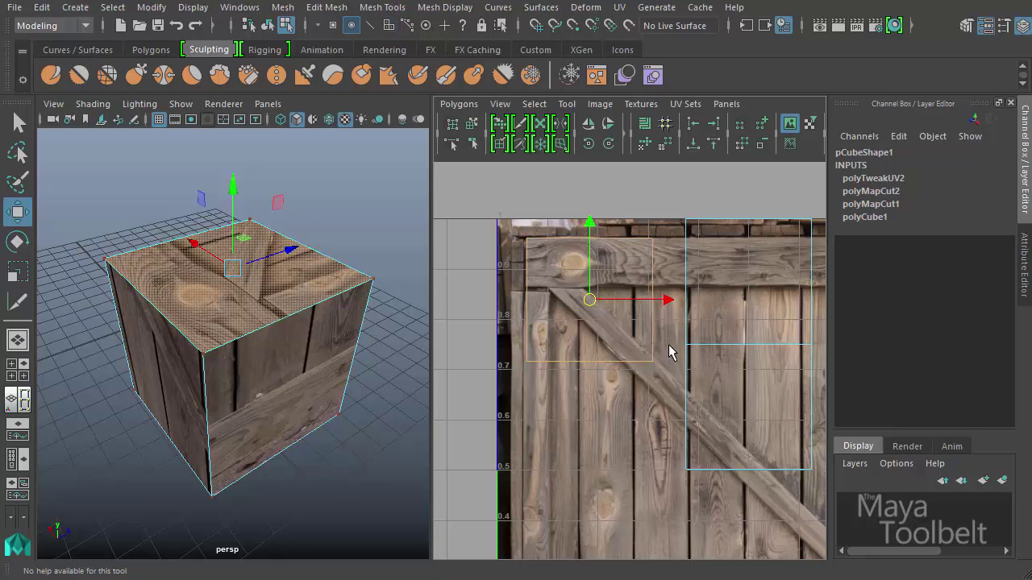
left_click_drag(509, 398, 671, 345)
middle_click_drag(670, 484, 682, 398, "alt")
right_click_drag(750, 410, 540, 387, "alt")
middle_click_drag(707, 433, 672, 389, "alt")
left_click_drag(579, 200, 598, 391)
scroll(546, 431, "up", 6)
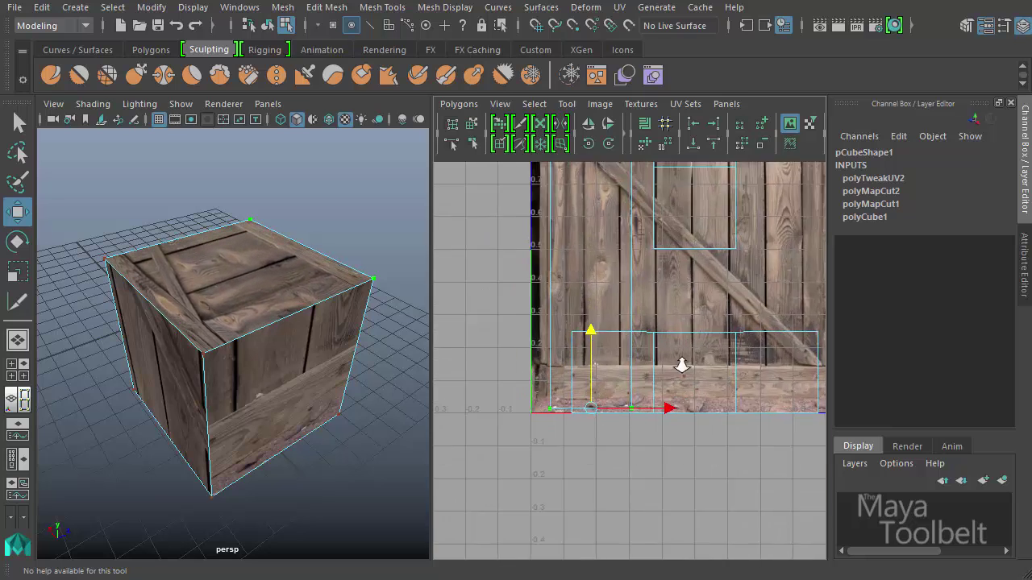
middle_click_drag(646, 330, 633, 302)
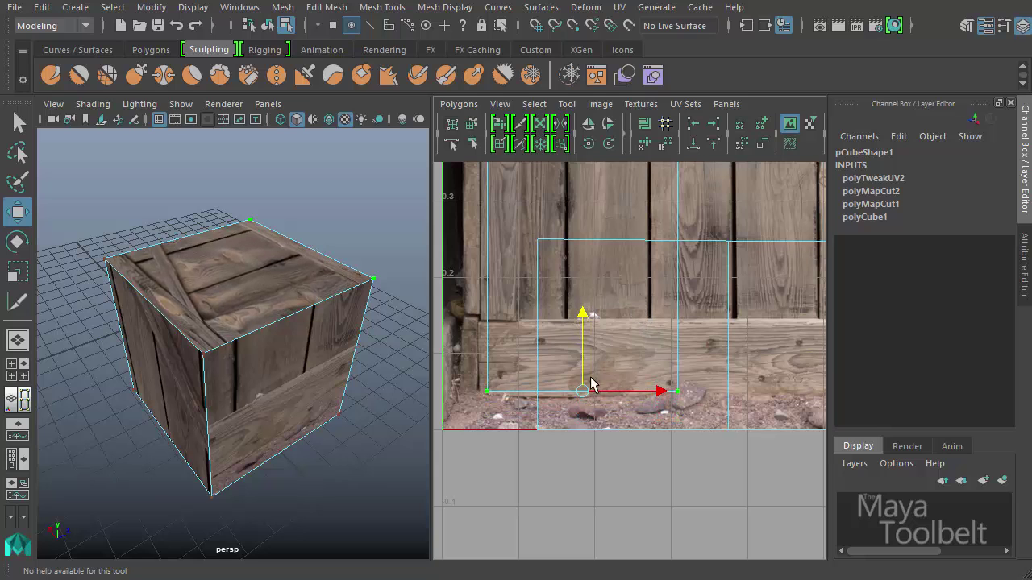
right_click_drag(658, 293, 477, 346, "alt")
scroll(630, 364, "down", 3)
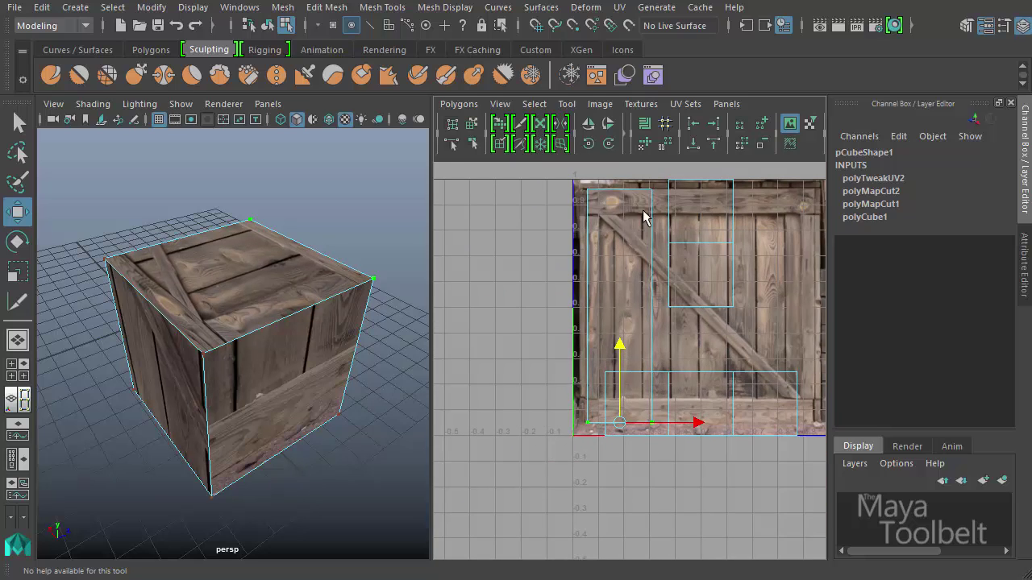
Step: Move the top face's right-hand UVs across to the right outer edge of the crate's frame
left_click_drag(641, 414, 660, 429, "shift")
middle_click_drag(700, 443, 564, 449, "alt")
left_click_drag(586, 329, 750, 329)
scroll(695, 395, "up", 5)
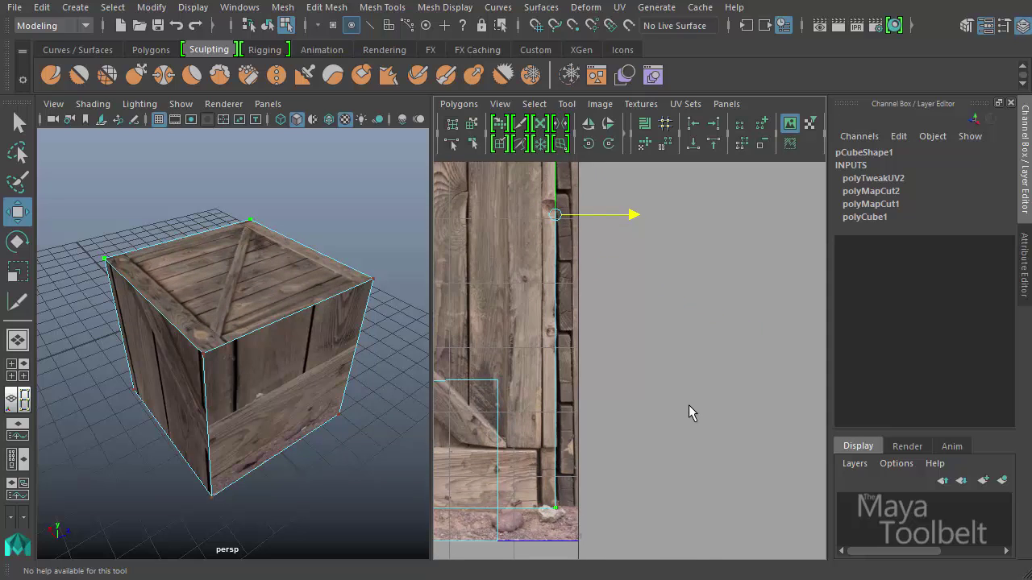
Step: Inspect the crate texture on the cube's top from several angles and compare it with the UV layout and remaining sides
left_click_drag(274, 298, 260, 357, "alt")
right_click_drag(260, 357, 319, 387, "alt")
left_click_drag(321, 388, 352, 364, "alt")
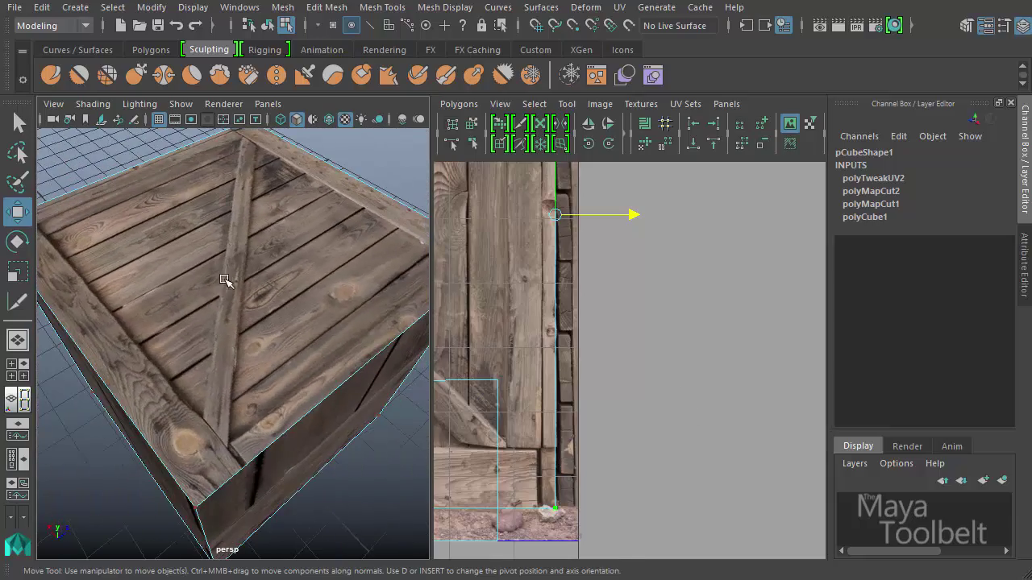
left_click_drag(228, 283, 321, 311, "alt")
right_click_drag(321, 310, 237, 350, "alt")
left_click_drag(237, 350, 352, 381, "alt")
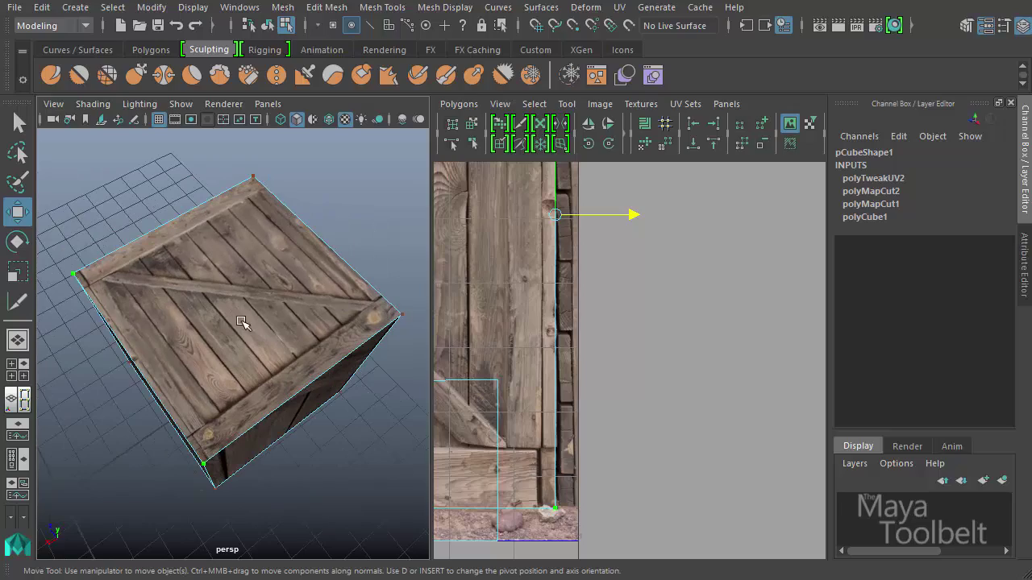
left_click_drag(270, 349, 129, 337, "alt")
middle_click_drag(635, 366, 722, 389, "alt")
right_click_drag(723, 388, 363, 294, "alt")
middle_click_drag(568, 339, 633, 373, "alt")
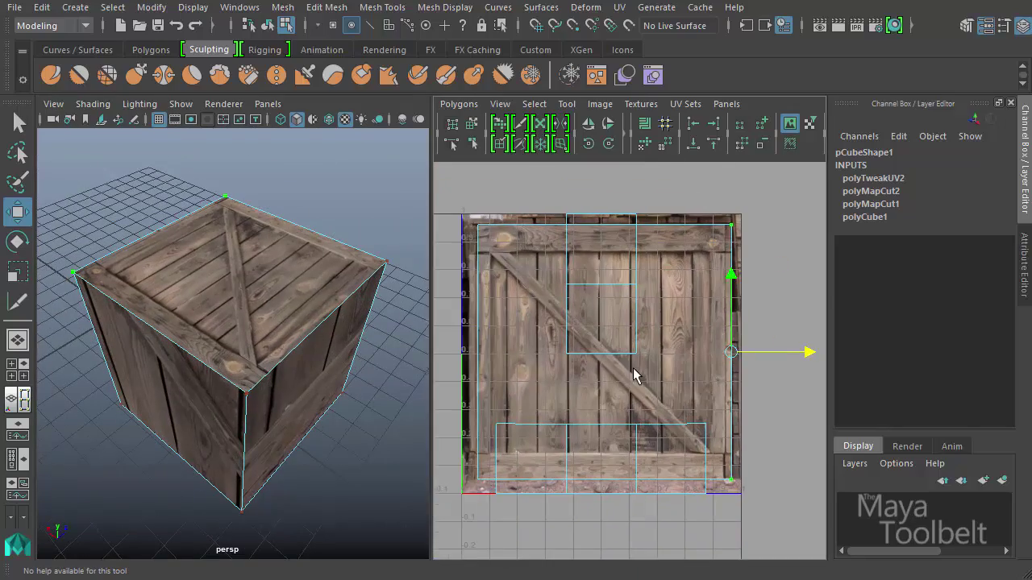
left_click_drag(278, 369, 279, 329, "alt")
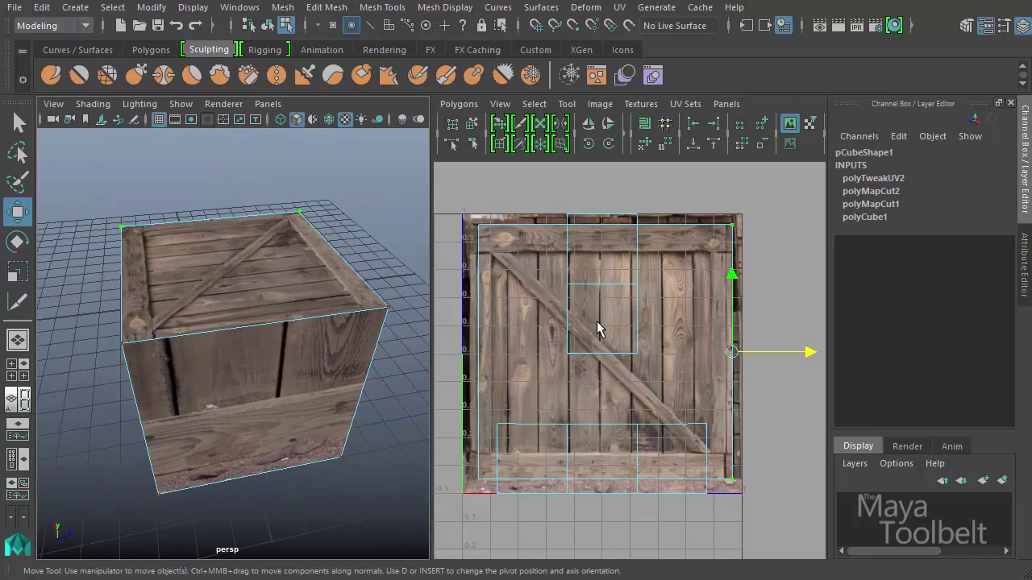
Step: Cut the UV edges between the two upper squares and between the three lower squares to separate the remaining faces
right_click_drag(597, 292, 598, 334)
left_click(581, 240)
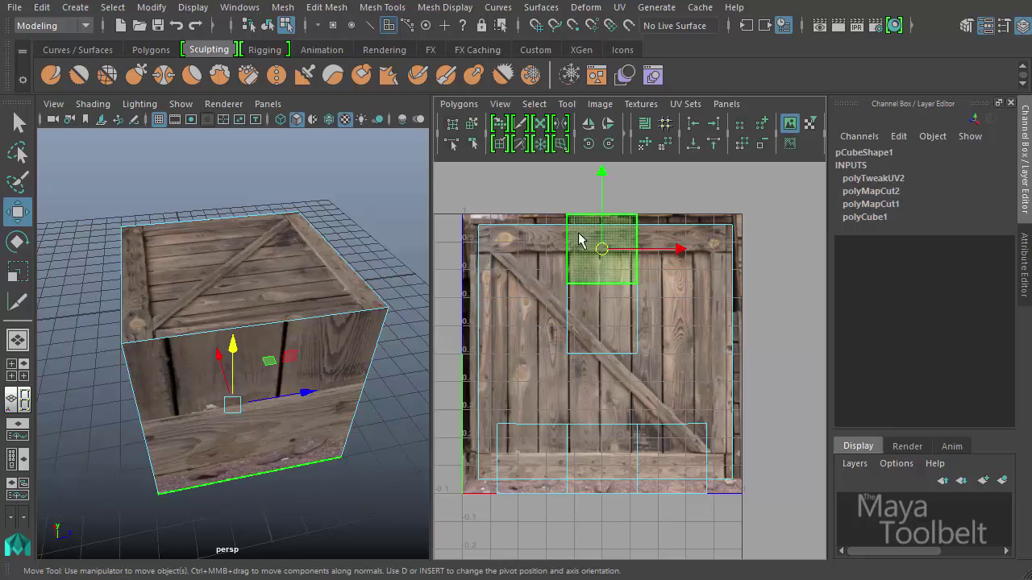
left_click(520, 123)
left_click(597, 283)
left_click(624, 425)
left_click(623, 353)
key("w")
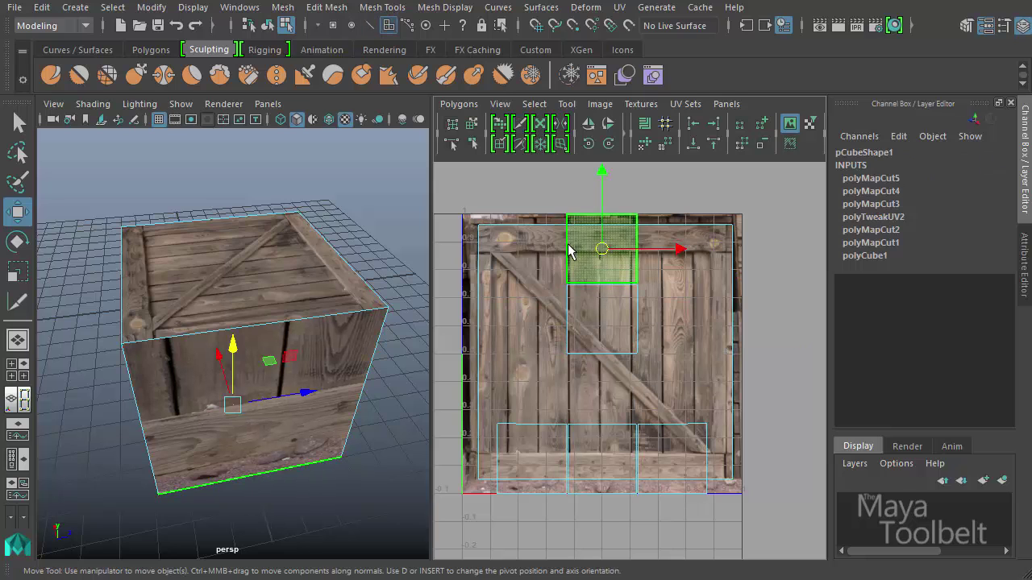
Step: Select the uppermost UV square, move it over the middle of the crate image and scale it up to nearly crate size
left_click(579, 247)
right_click_drag(592, 246, 594, 271)
left_click(598, 262)
left_click_drag(602, 249, 756, 332)
key("r")
key("w")
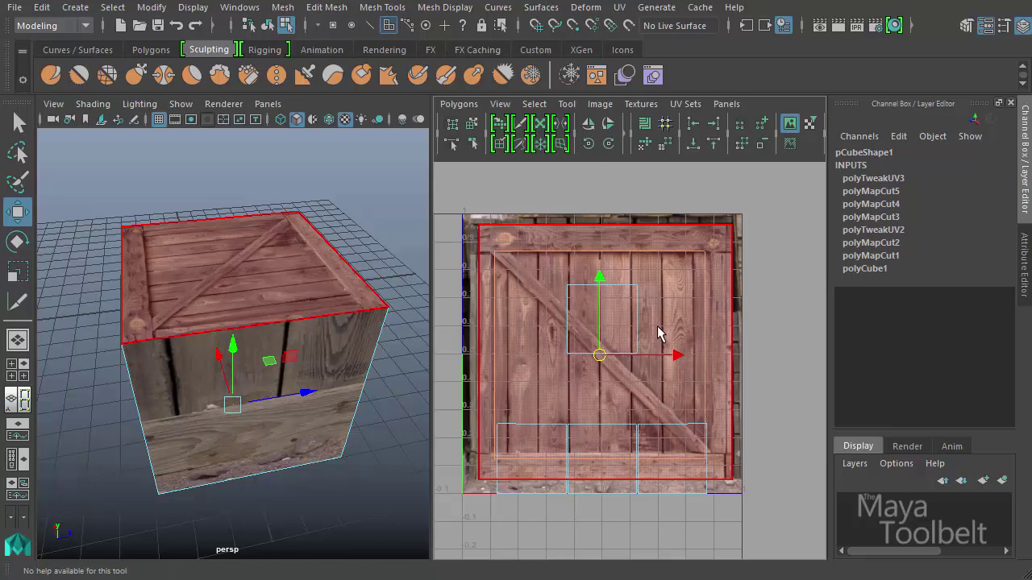
Step: Move the enlarged square's border UVs outward to match the outer edges of the crate's frame
right_click_drag(561, 310, 488, 252)
left_click(493, 250)
left_click(534, 104)
left_click(565, 166)
left_click_drag(593, 348, 578, 321)
left_click_drag(714, 213, 481, 250, "ctrl")
left_click_drag(583, 356, 584, 405)
left_click_drag(674, 211, 698, 495)
left_click_drag(764, 354, 808, 355)
Step: Stretch the small middle UV square vertically so its ends meet the upper and lower edges of the crate's frame
left_click_drag(657, 300, 552, 268)
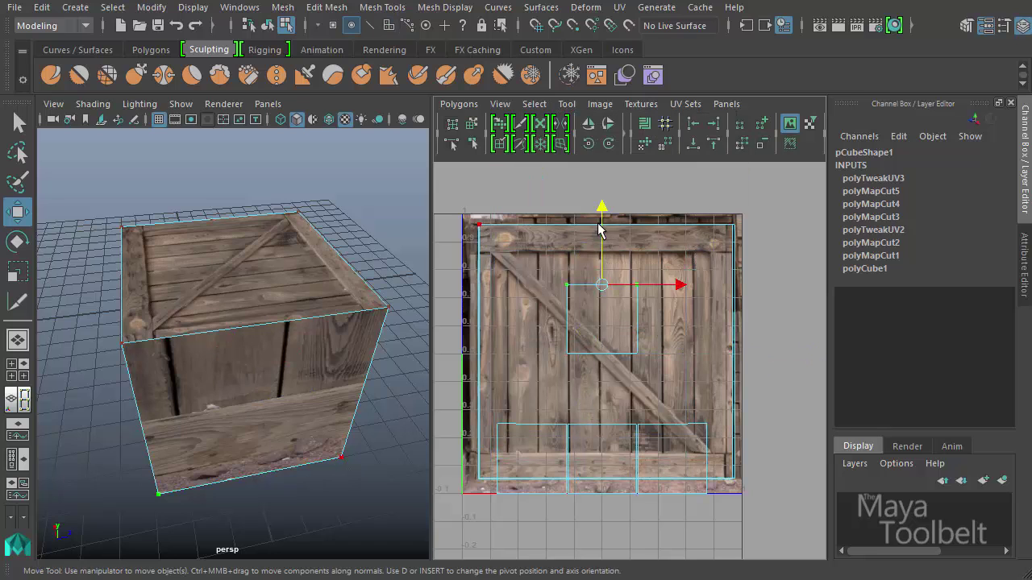
left_click_drag(600, 228, 600, 167)
left_click_drag(536, 317, 675, 383)
left_click_drag(601, 276, 624, 396)
Step: Select the leftmost of the three lower UV squares as a whole shell and move it to the crate image's upper-left corner
left_click(496, 427)
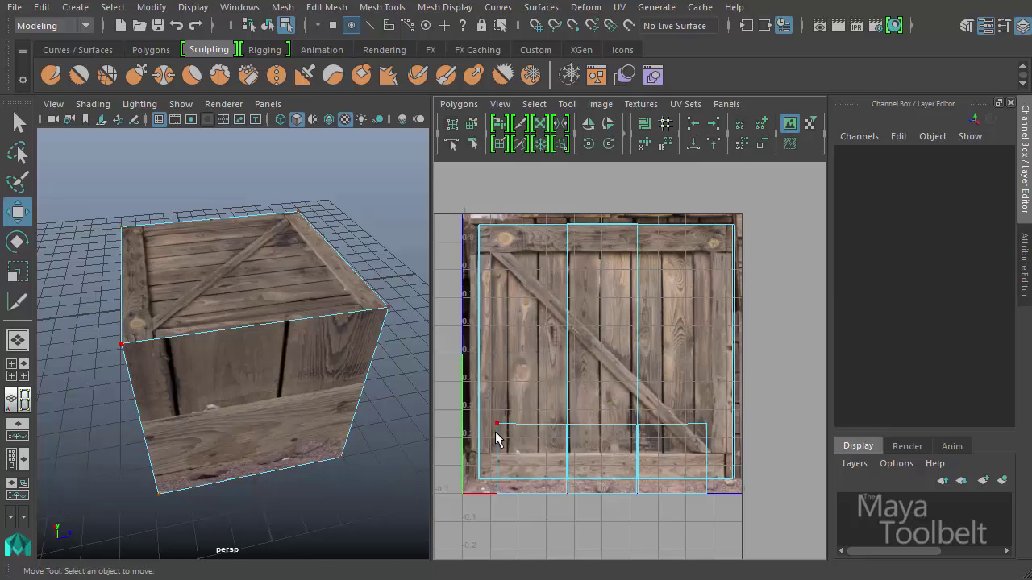
left_click(534, 104)
left_click(564, 166)
left_click_drag(533, 459, 566, 382)
left_click_drag(562, 340, 511, 256)
Step: Stack the two remaining lower UV squares on the one already in the crate image's upper-left corner
left_click(568, 424)
left_click(534, 104)
left_click(565, 166)
left_click_drag(602, 458, 512, 258)
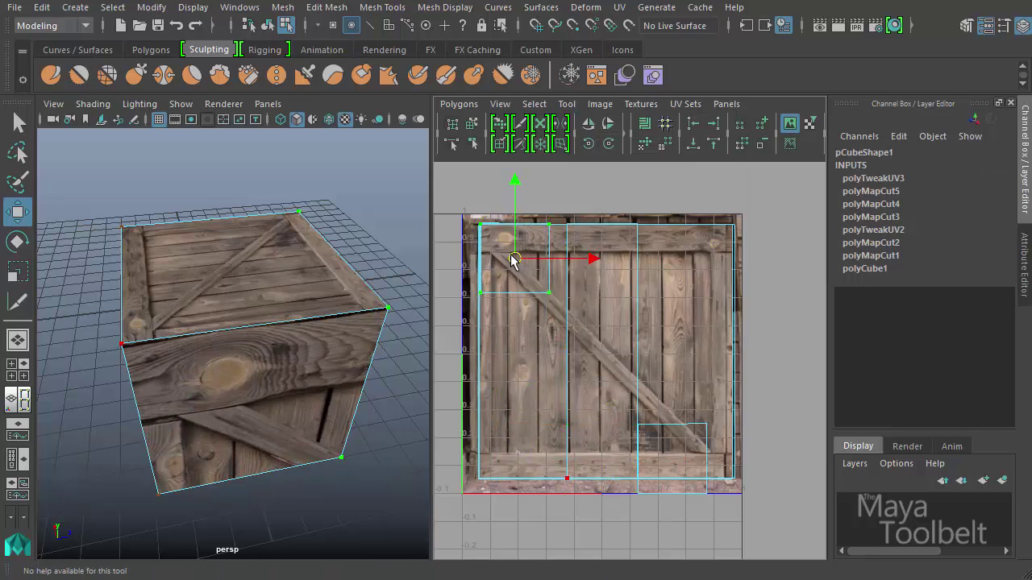
left_click(637, 424)
left_click(533, 104)
left_click_drag(671, 457, 513, 257)
Step: Widen the tall middle UV strip so its sides reach the left and right edges of the crate's frame
left_click_drag(575, 218, 560, 486)
left_click_drag(642, 350, 554, 350)
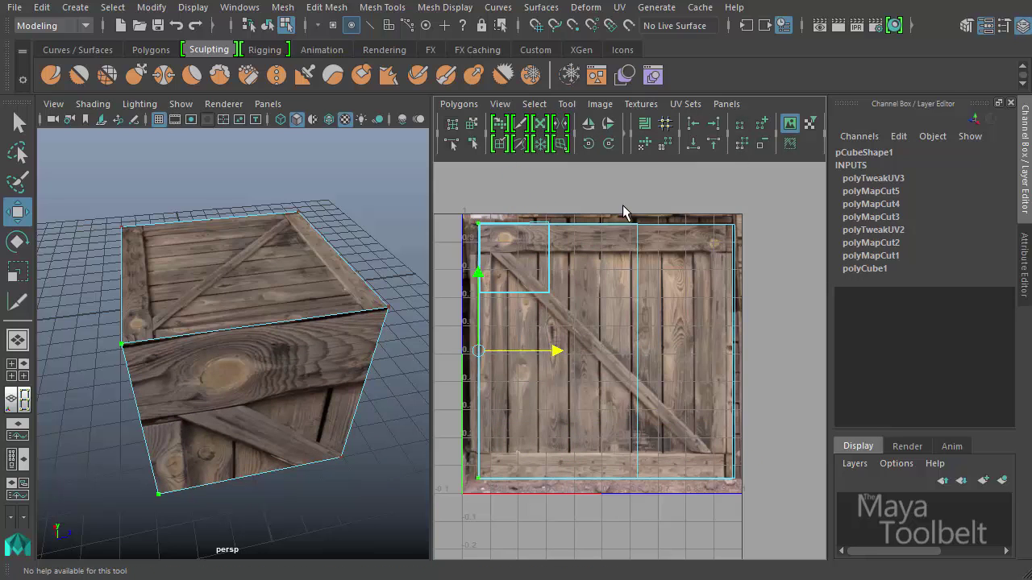
left_click_drag(624, 209, 652, 489)
left_click_drag(715, 352, 810, 352)
Step: Stretch the three stacked UV squares across the whole crate frame and return to object mode
left_click_drag(530, 209, 582, 313)
left_click_drag(626, 260, 467, 310)
left_click_drag(609, 216, 645, 404)
key("F8")
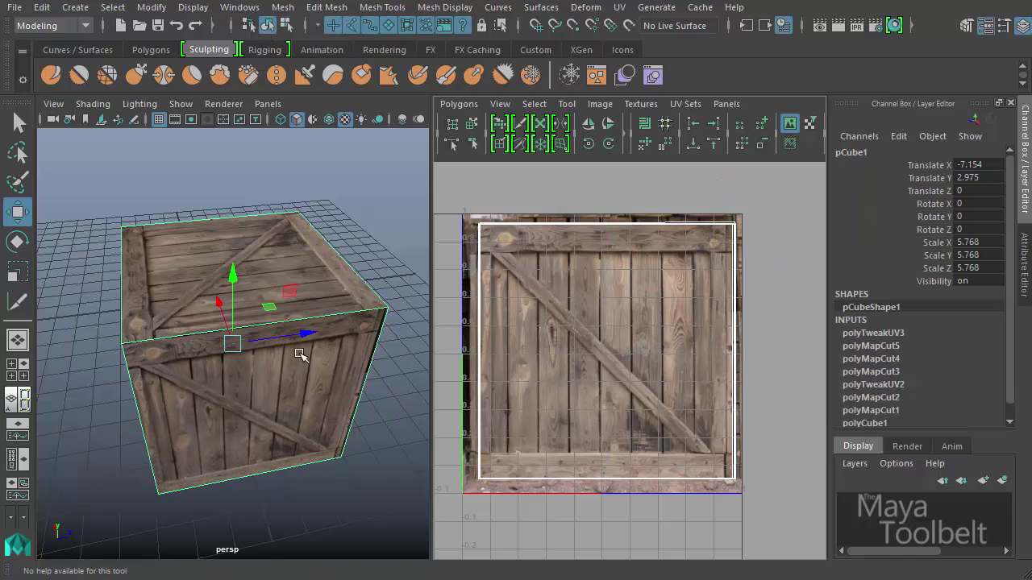
Step: Maximize the perspective view and look over the textured crate beside the brick wall with nothing selected
left_click_drag(300, 355, 253, 336, "alt")
key("space")
left_click_drag(318, 366, 622, 385, "alt")
left_click(669, 371)
scroll(622, 384, "down", 5)
left_click_drag(348, 390, 641, 266, "alt")
left_click(367, 339)
right_click_drag(641, 266, 406, 285, "alt")
left_click_drag(406, 285, 367, 278, "alt")
left_click(225, 268)
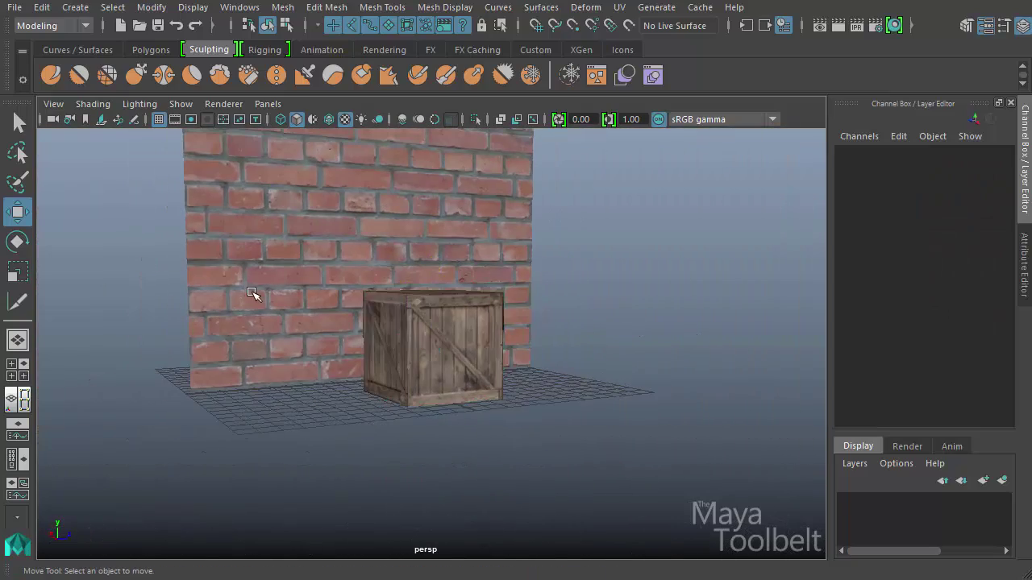
Step: Examine the wood texture on the crate's sides and corners up close, from several angles
left_click_drag(256, 292, 475, 309, "alt")
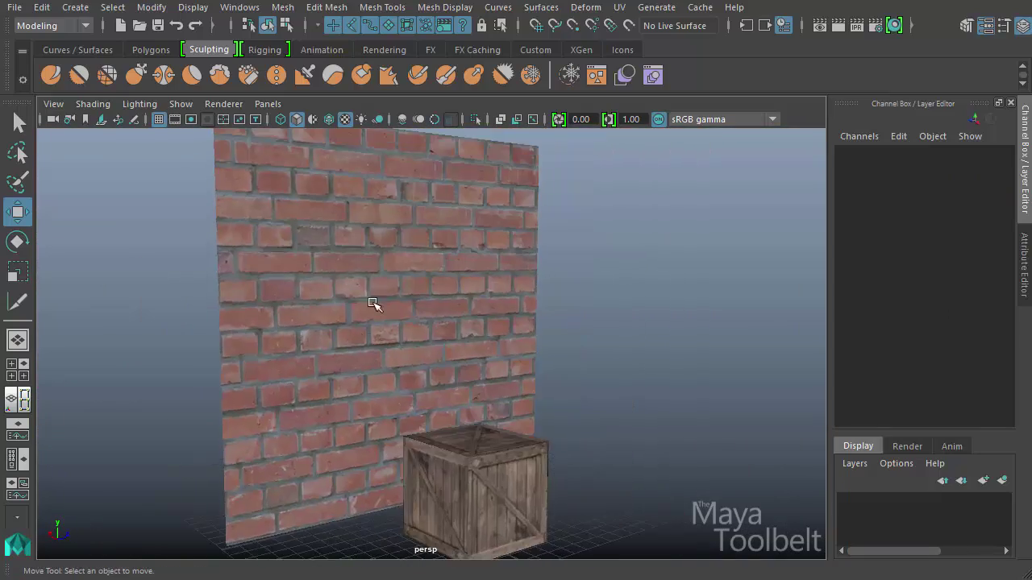
middle_click_drag(424, 337, 395, 238, "alt")
right_click_drag(419, 323, 666, 328, "alt")
left_click(556, 353)
left_click_drag(556, 354, 737, 417, "alt")
left_click(729, 393)
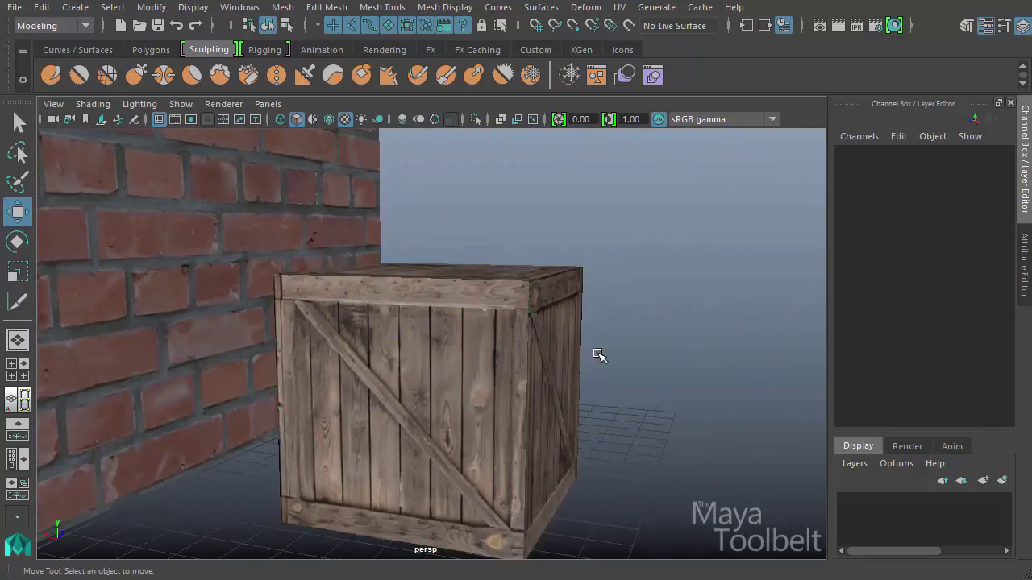
left_click_drag(595, 352, 459, 393, "alt")
middle_click_drag(460, 391, 384, 312, "alt")
right_click_drag(461, 332, 511, 363, "alt")
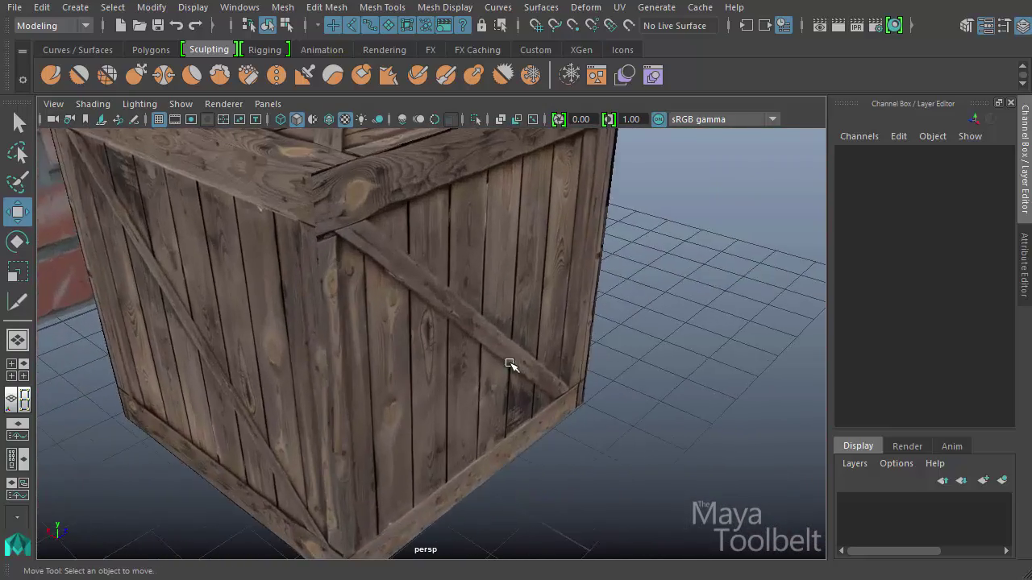
left_click_drag(511, 371, 403, 366, "alt")
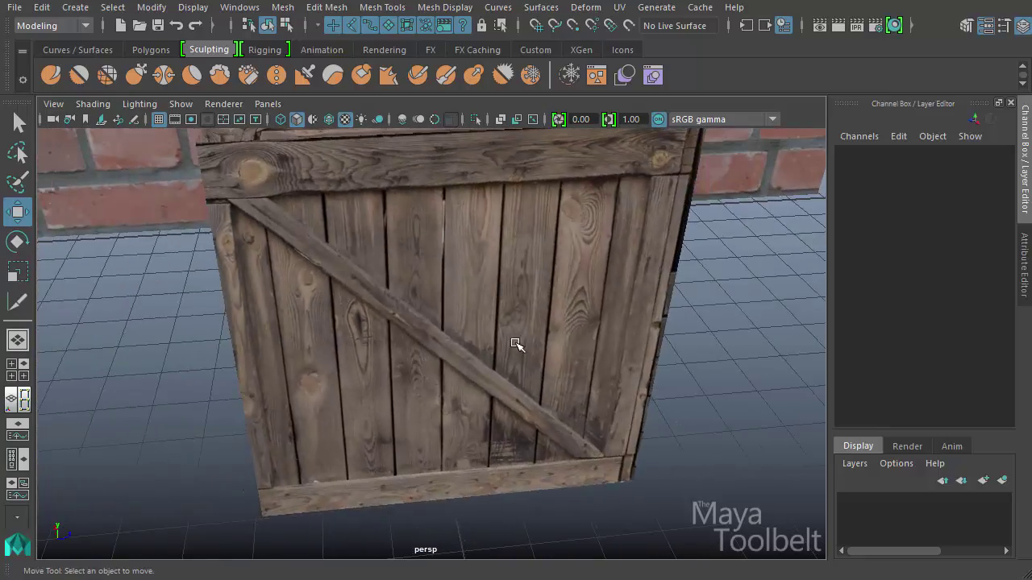
right_click_drag(518, 343, 452, 428, "alt")
left_click_drag(398, 418, 598, 352, "alt")
left_click(500, 347)
right_click_drag(598, 352, 414, 306, "alt")
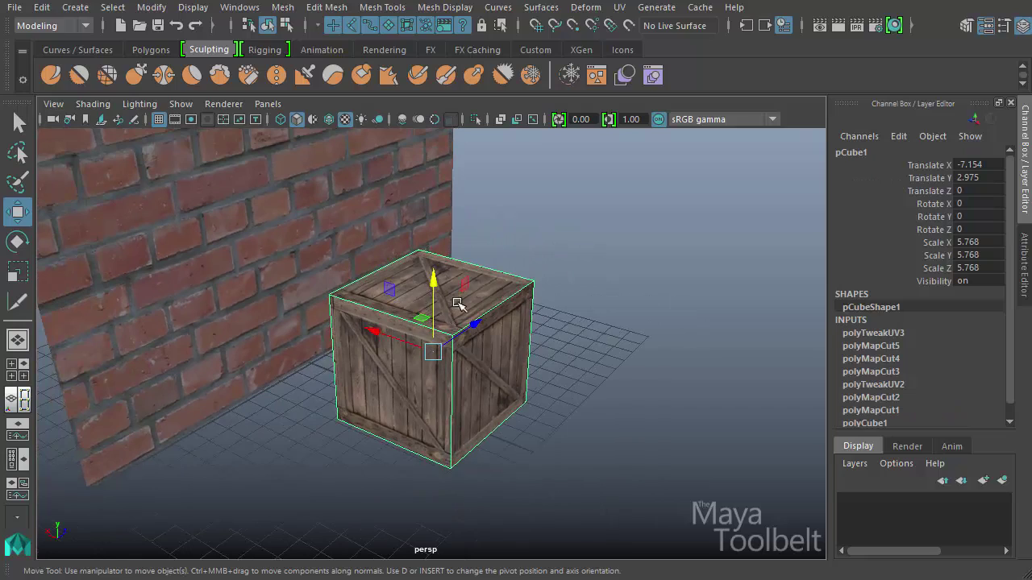
Step: Review the crate against the brick wall from a distance and close up, with the cube deselected
middle_click_drag(457, 303, 544, 369, "alt")
right_click_drag(543, 368, 472, 327, "alt")
left_click_drag(473, 327, 436, 306, "alt")
middle_click_drag(521, 387, 477, 374, "alt")
right_click_drag(477, 373, 594, 423, "alt")
middle_click_drag(594, 422, 593, 378, "alt")
right_click_drag(593, 378, 561, 381, "alt")
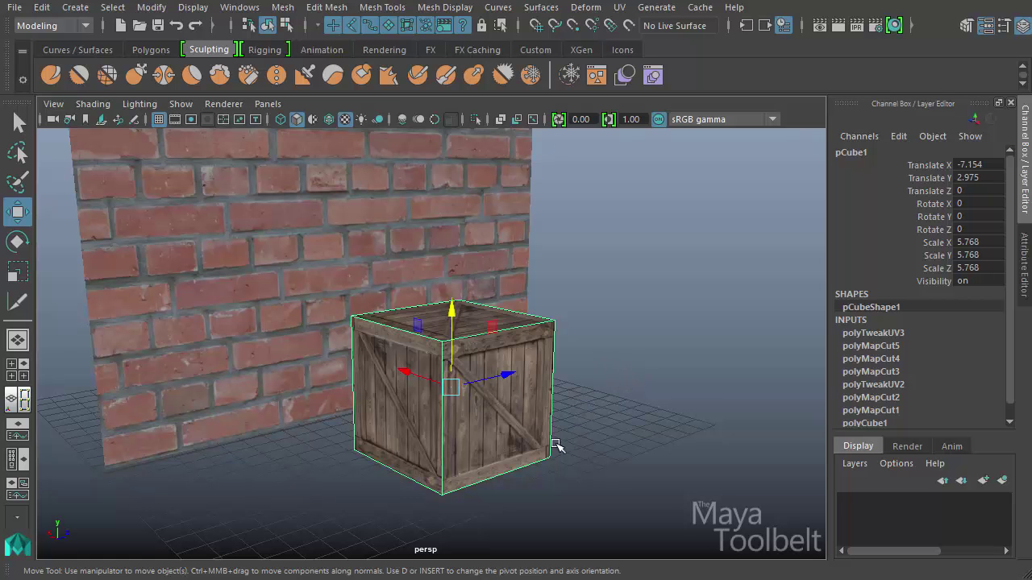
left_click_drag(522, 408, 631, 414, "alt")
left_click(624, 450)
left_click_drag(623, 449, 489, 433, "alt")
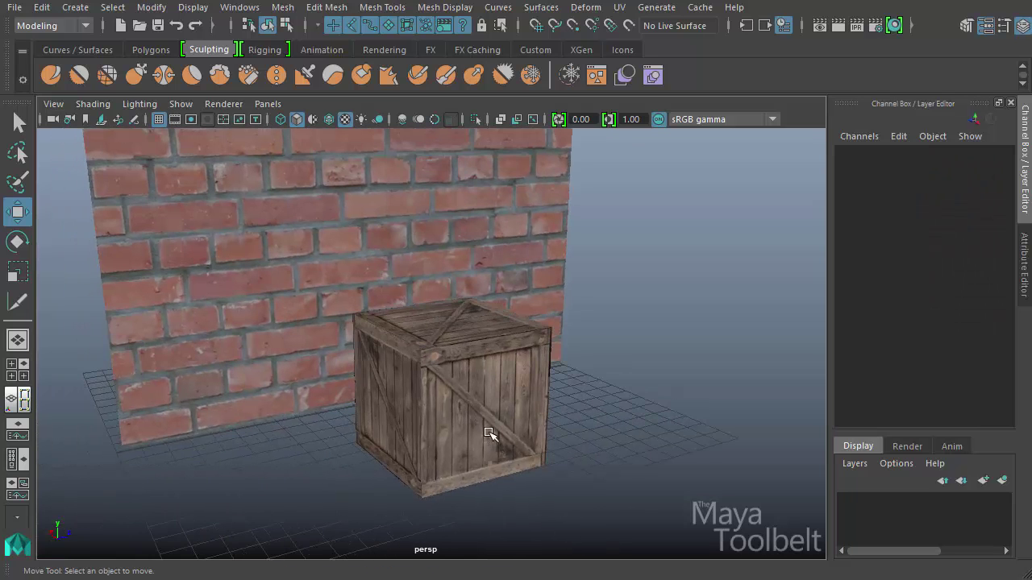
right_click_drag(465, 430, 640, 403, "alt")
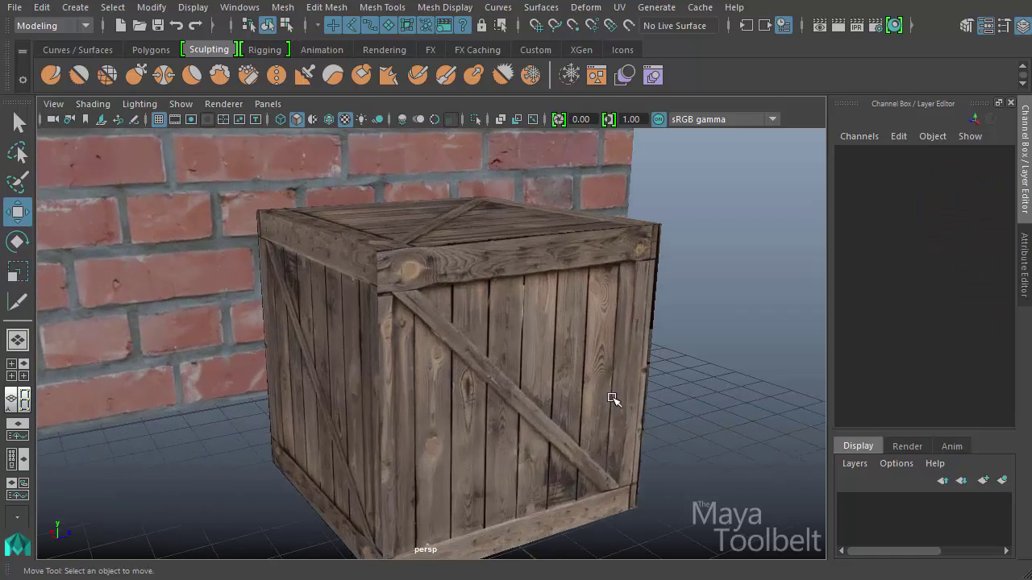
middle_click_drag(613, 399, 583, 366, "alt")
left_click_drag(556, 369, 559, 372, "alt")
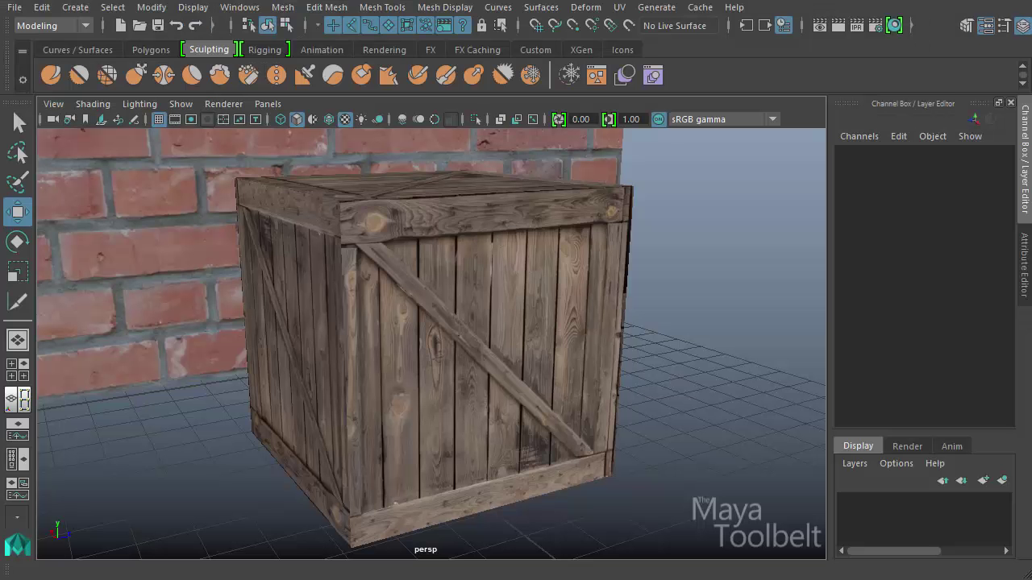
Step: Select the crate and check how the frame boards and diagonal planks line up along its vertical edges
left_click(438, 417)
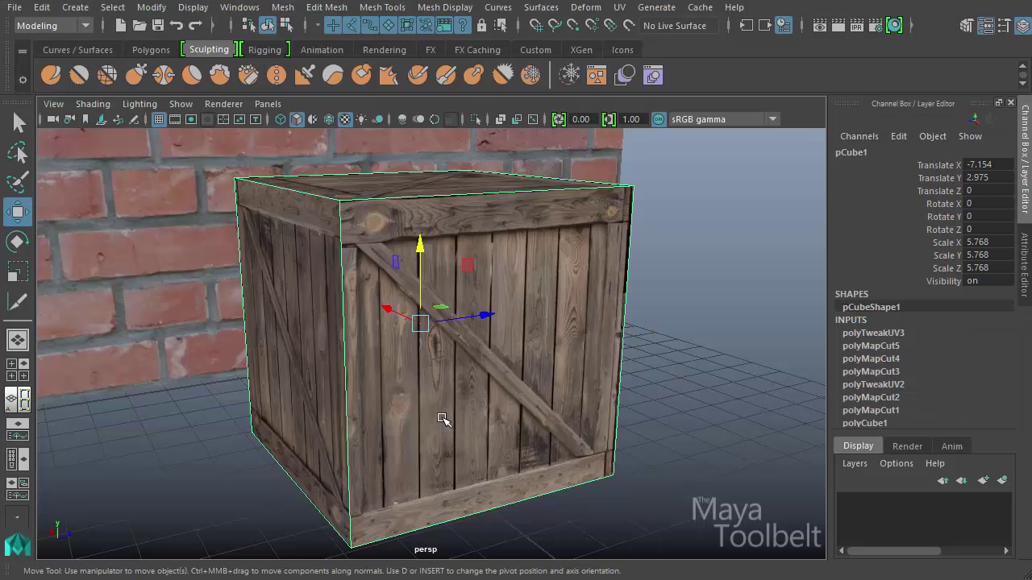
left_click_drag(594, 376, 549, 346, "alt")
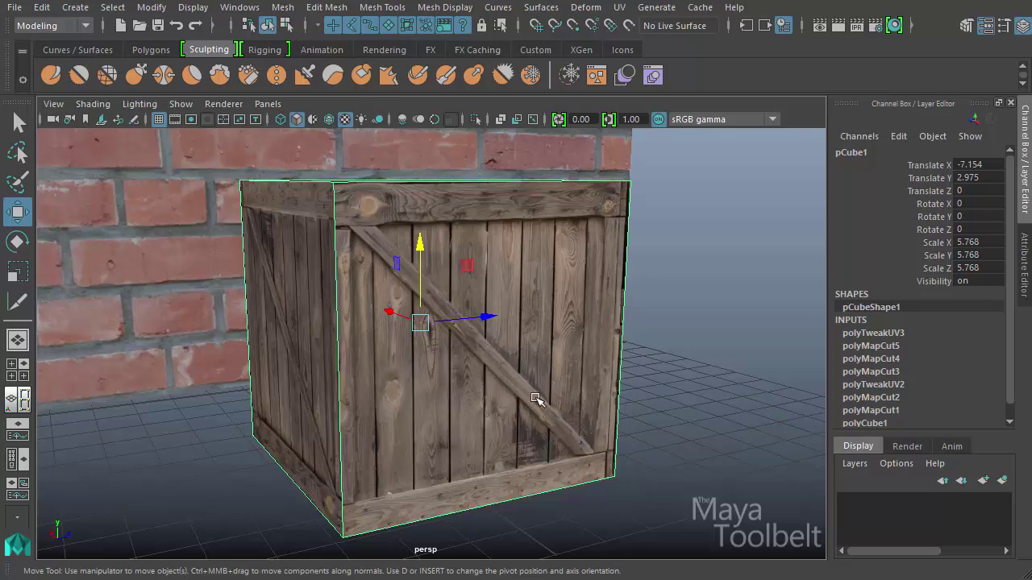
left_click_drag(584, 452, 490, 438, "alt")
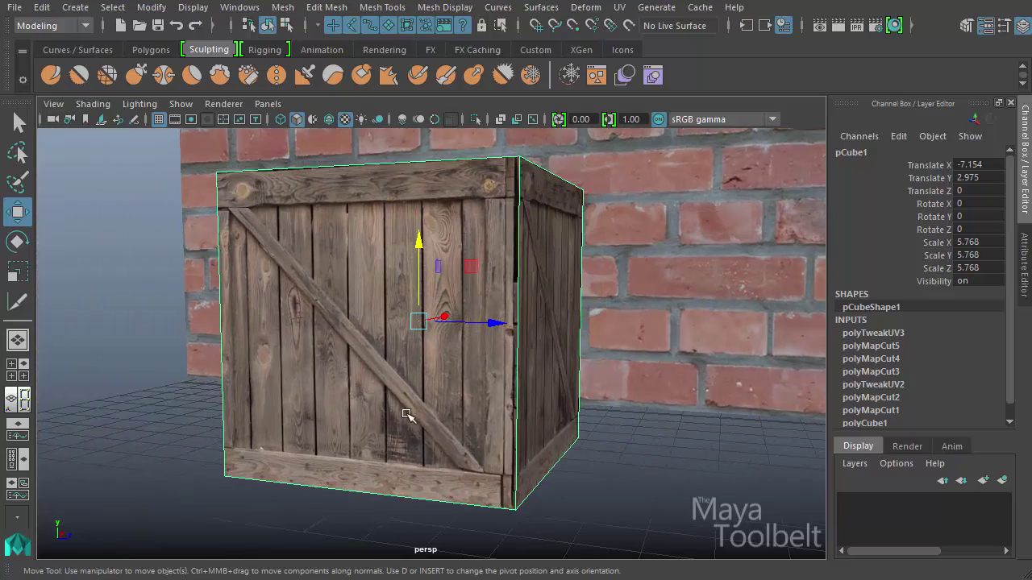
left_click_drag(374, 372, 384, 264, "alt")
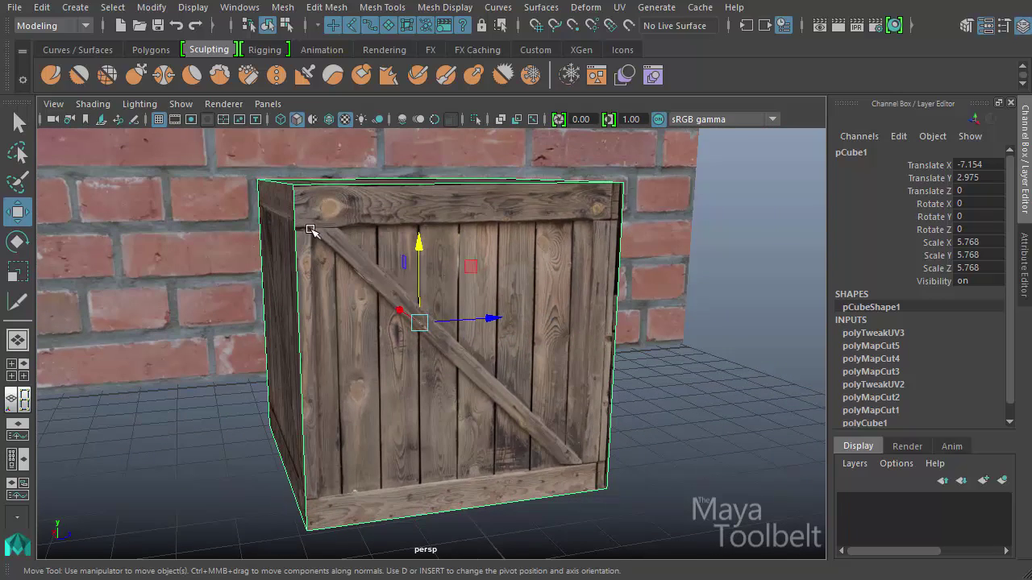
left_click_drag(440, 472, 495, 488, "alt")
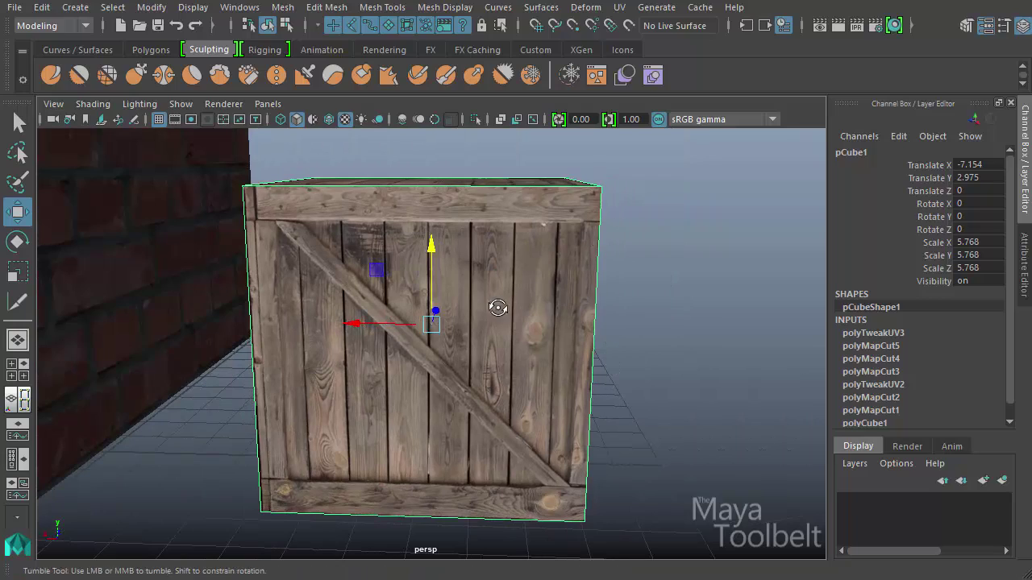
left_click_drag(495, 299, 502, 347, "alt")
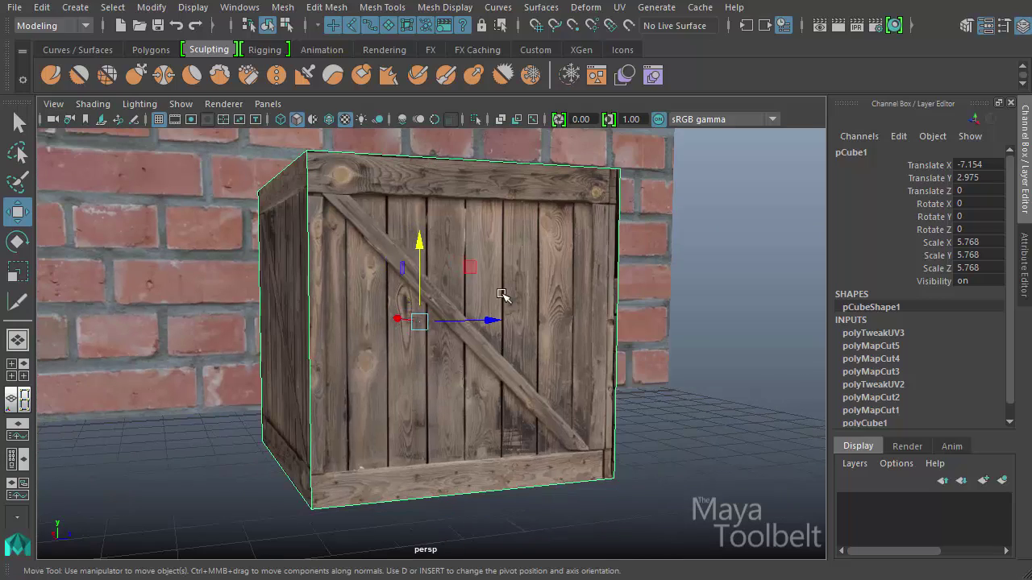
left_click_drag(425, 265, 347, 306, "alt")
right_click_drag(348, 306, 286, 489, "alt")
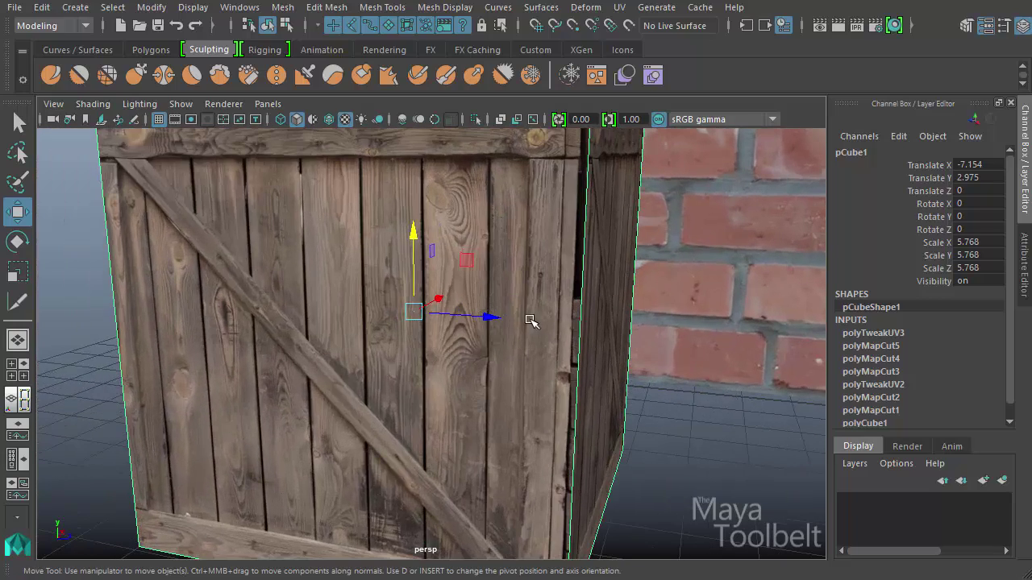
left_click_drag(532, 320, 649, 230, "alt")
left_click_drag(585, 297, 670, 347, "alt")
right_click_drag(669, 347, 533, 274, "alt")
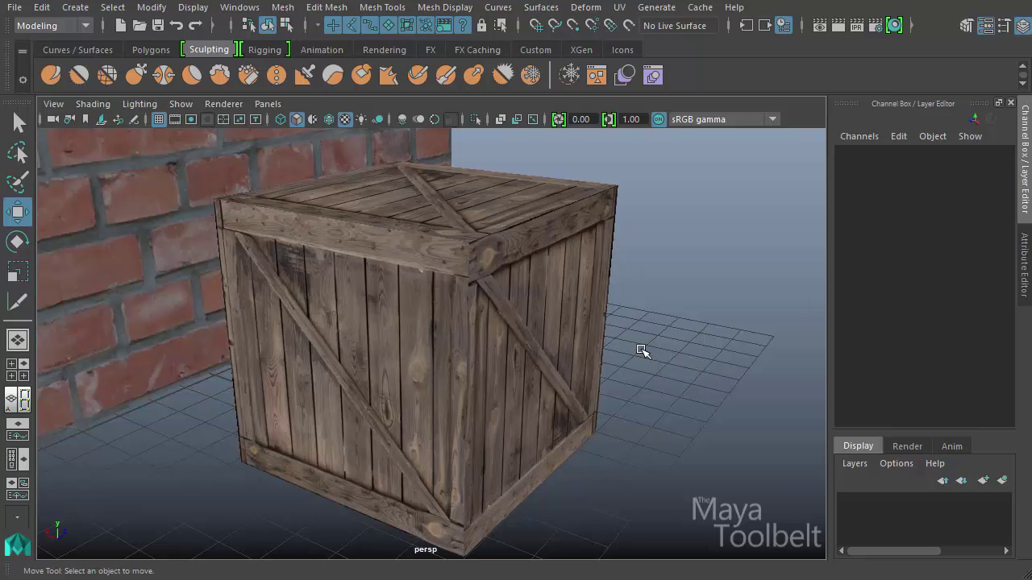
Step: Look over the whole scene from near and far, ending with crate and brick wall framed together
left_click_drag(708, 379, 716, 396, "alt")
right_click_drag(716, 396, 557, 368, "alt")
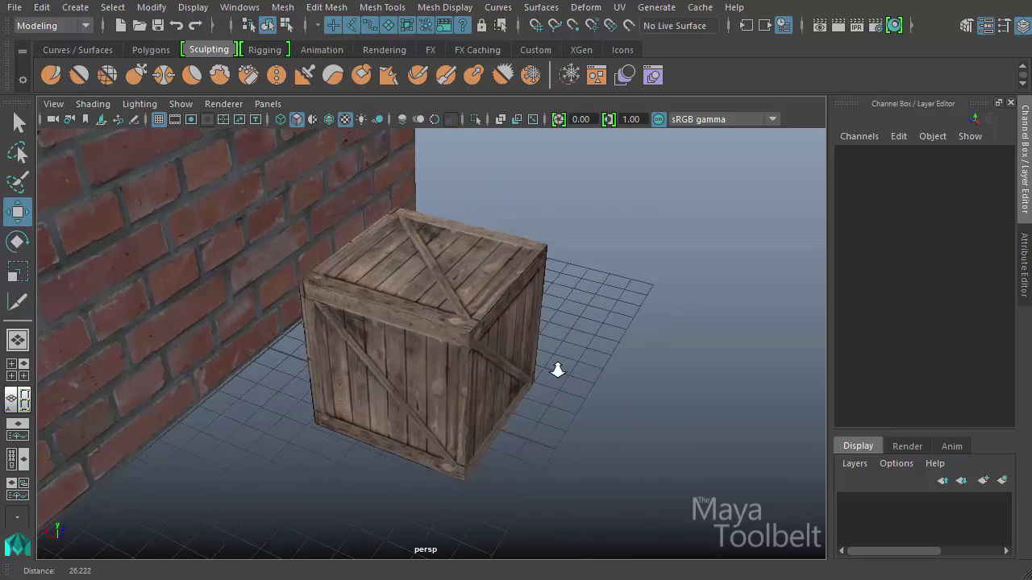
left_click_drag(567, 387, 499, 364, "alt")
right_click_drag(594, 380, 449, 374, "alt")
left_click_drag(434, 389, 500, 357, "alt")
right_click_drag(507, 358, 726, 387, "alt")
left_click_drag(577, 376, 565, 385, "alt")
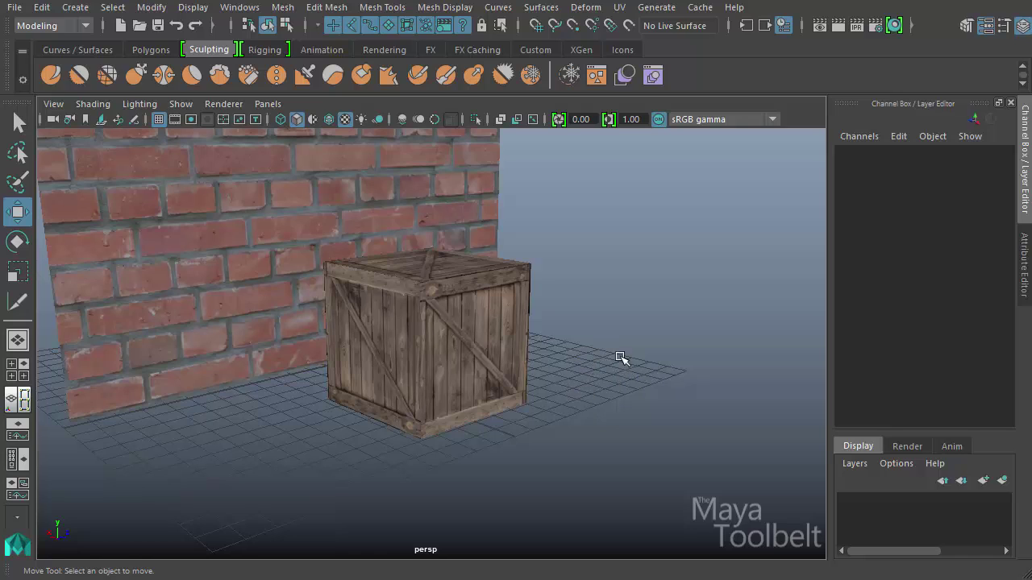
Step: Open the Planar mapping options, review the projection settings, and close them without projecting
left_click(619, 7)
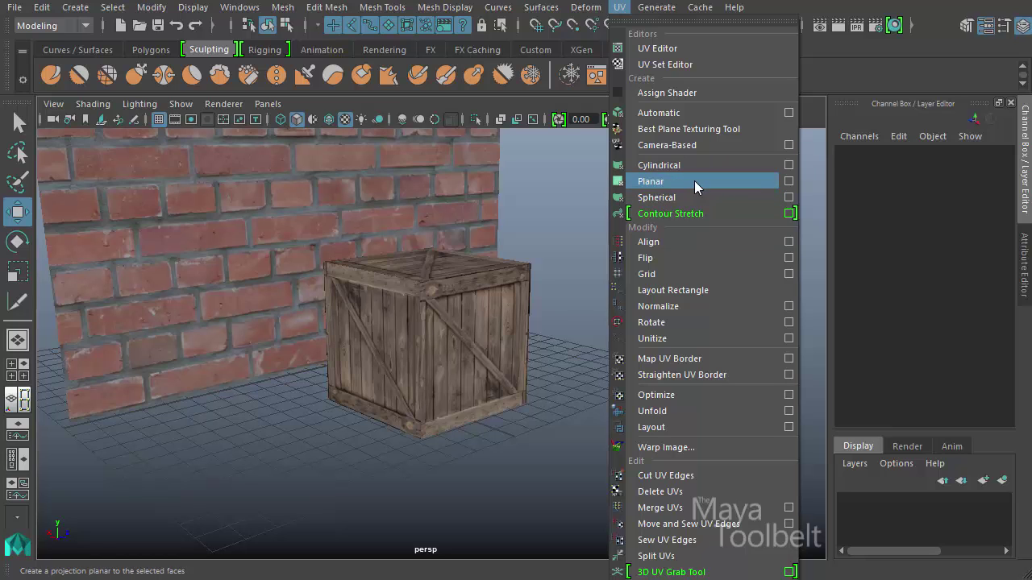
left_click(789, 182)
left_click_drag(618, 162, 310, 147)
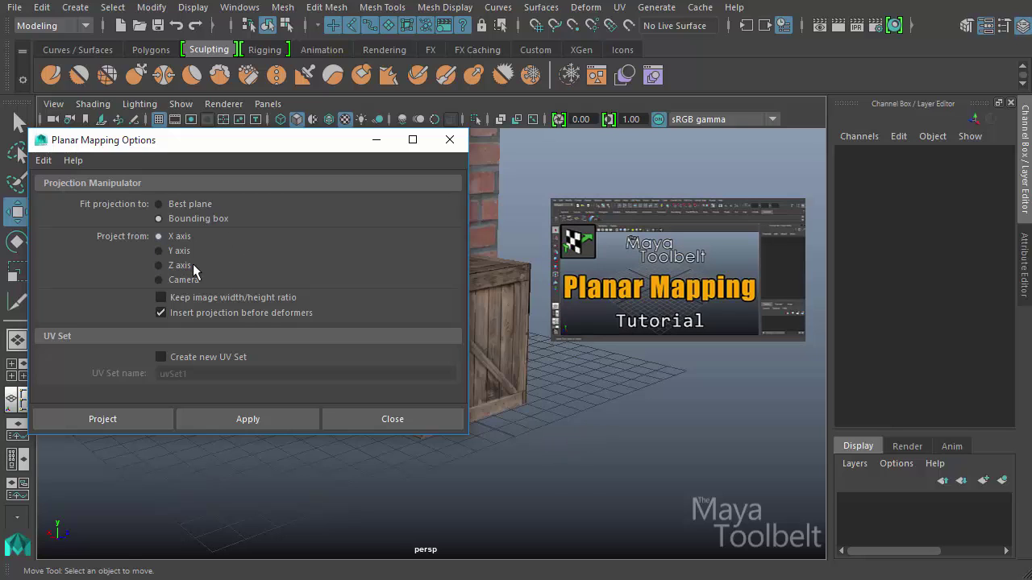
left_click_drag(323, 434, 337, 484)
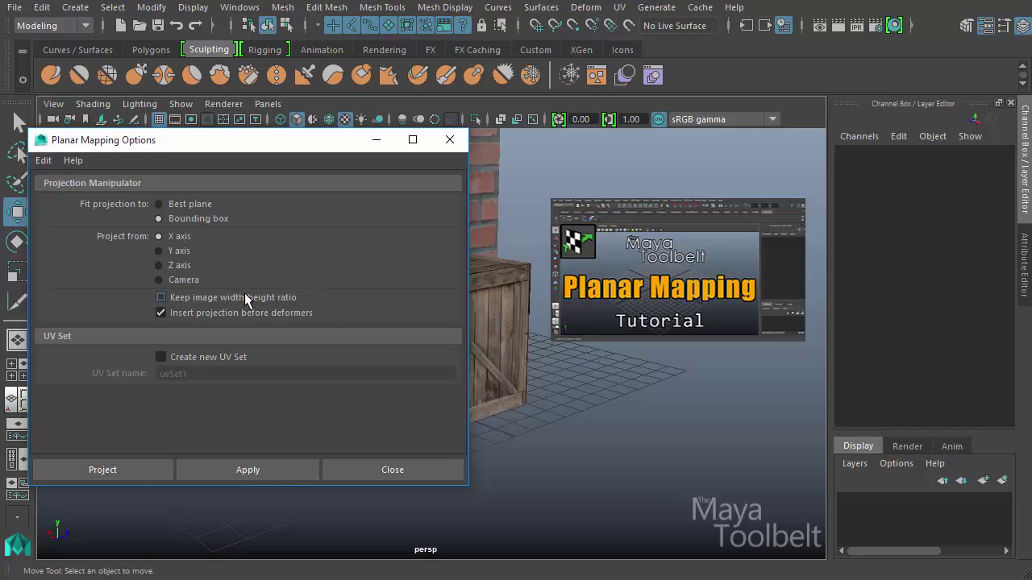
left_click(450, 140)
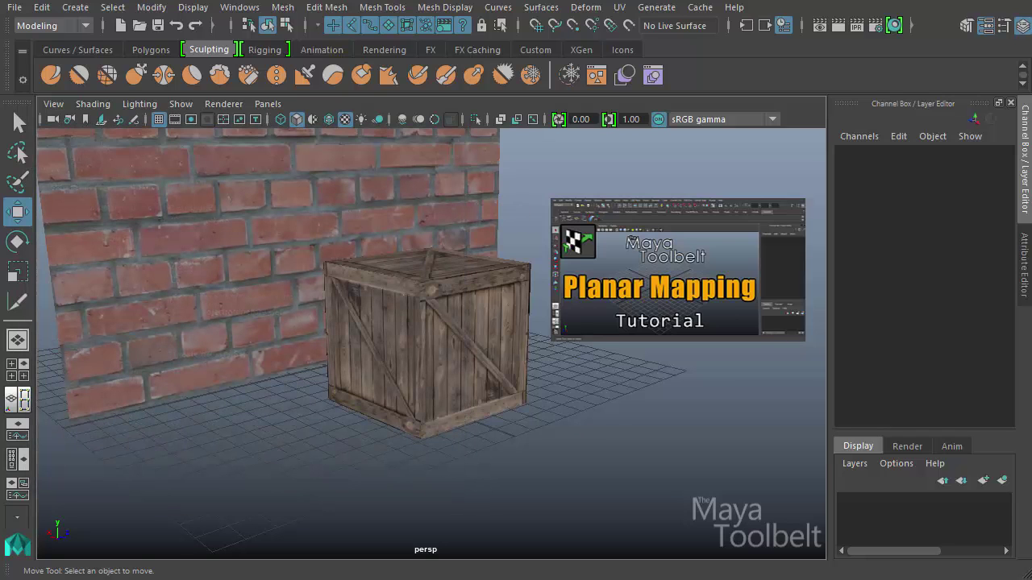